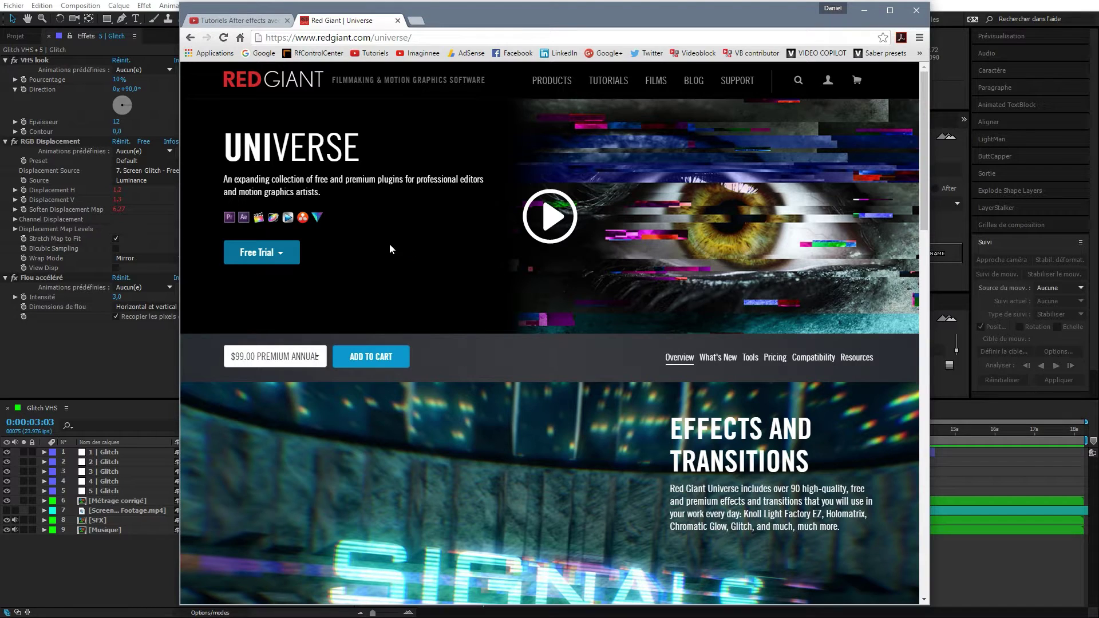
# Step: Switch to After Effects, preview the finished Glitch VHS composition, check the first glitch around 0:00:03:04 and return to the start
pyautogui.click(864, 11)
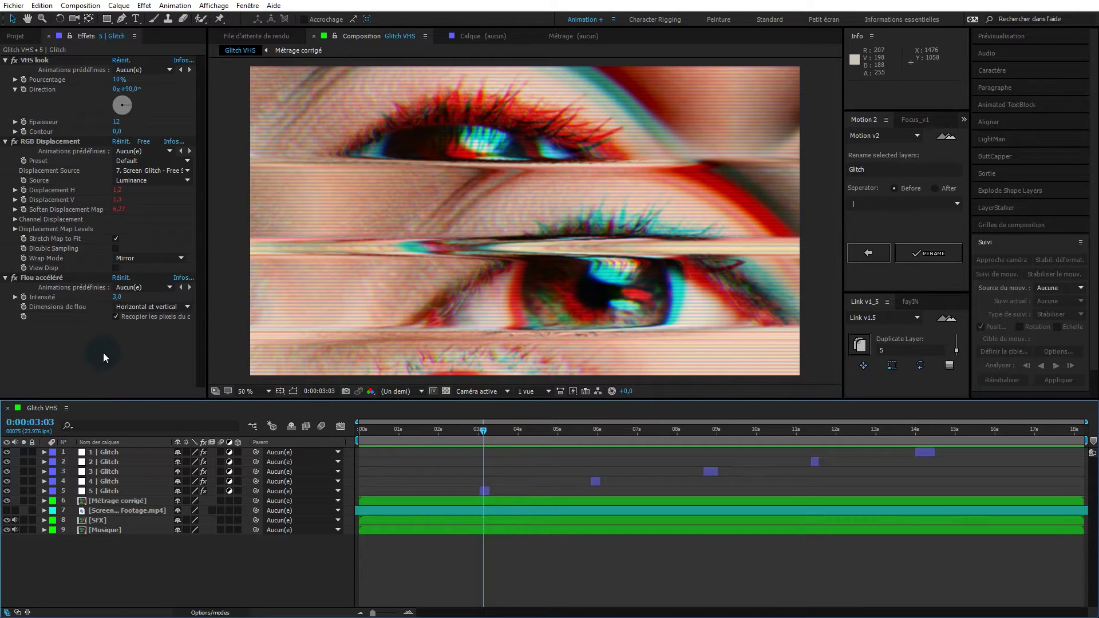
pyautogui.press('space')
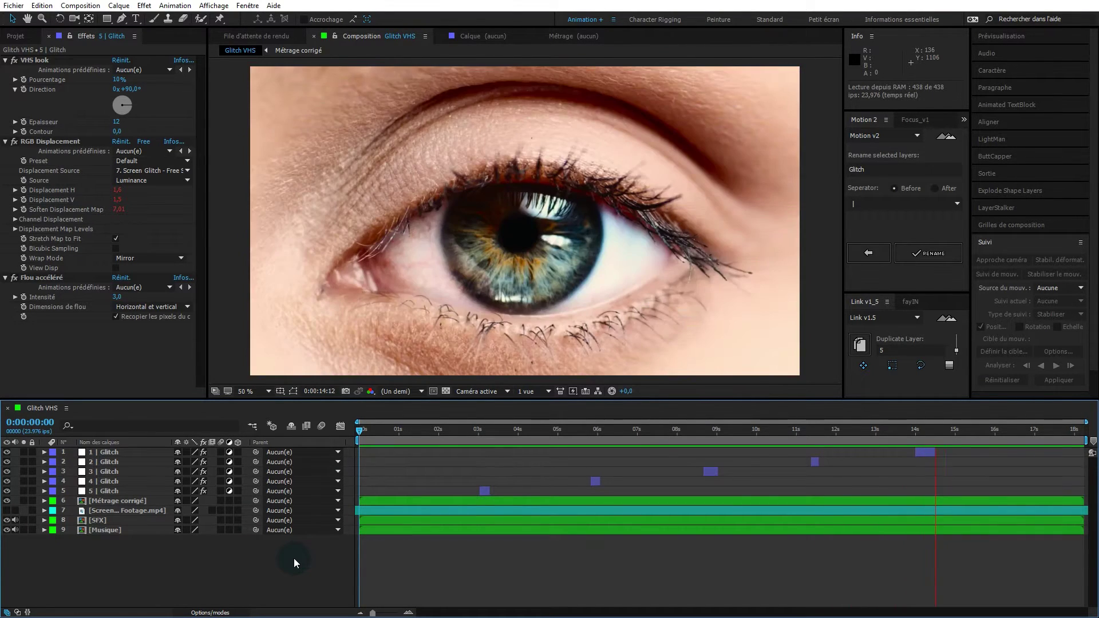
pyautogui.click(442, 436)
pyautogui.moveTo(446, 434); pyautogui.dragTo(350, 431)
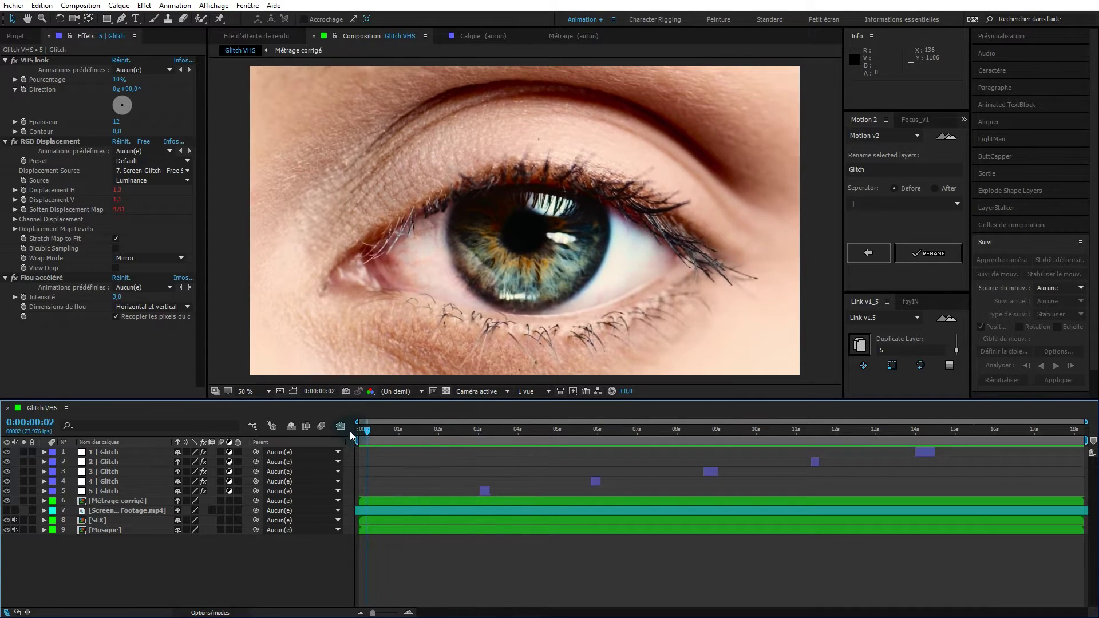
pyautogui.click(485, 430)
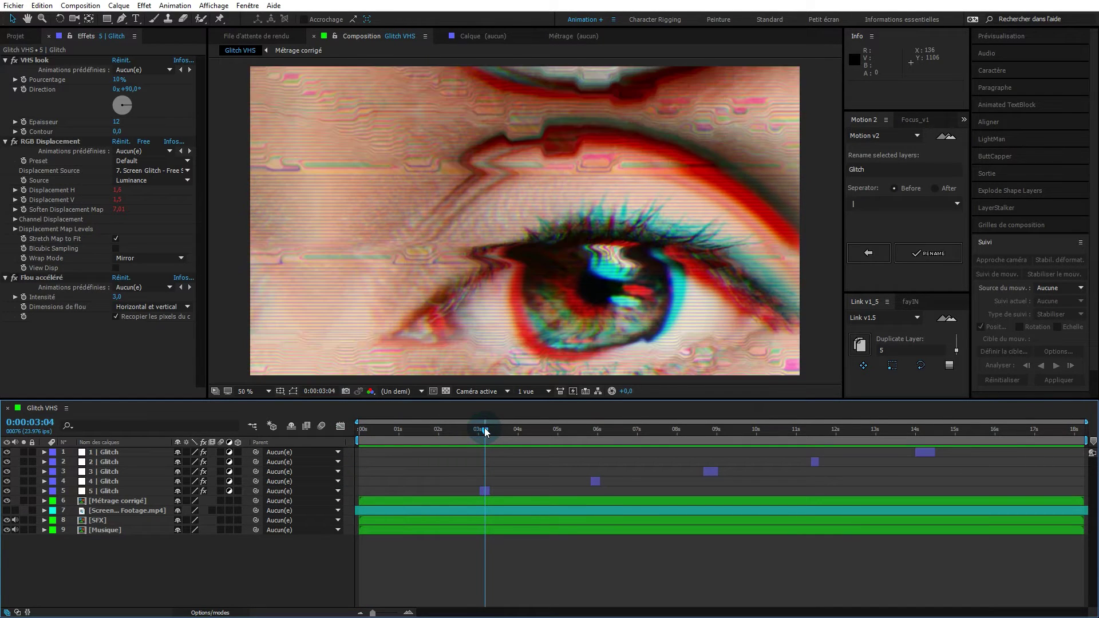
pyautogui.moveTo(485, 428); pyautogui.dragTo(336, 431)
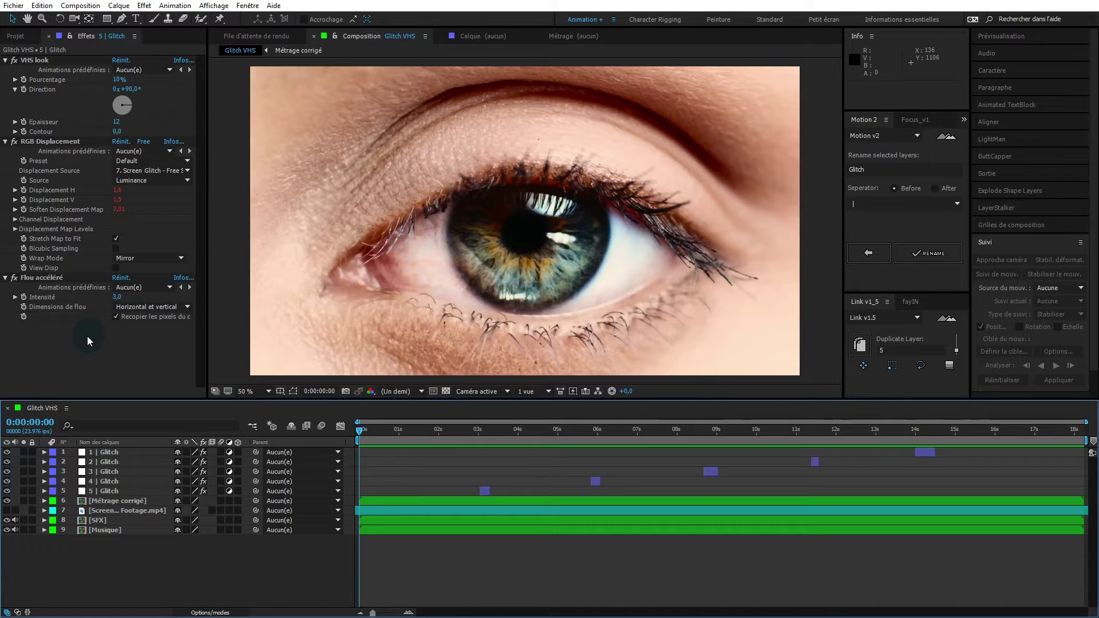
# Step: Examine the VHS look effect on the 5 | Glitch layer at 0:00:03:04
pyautogui.click(36, 60)
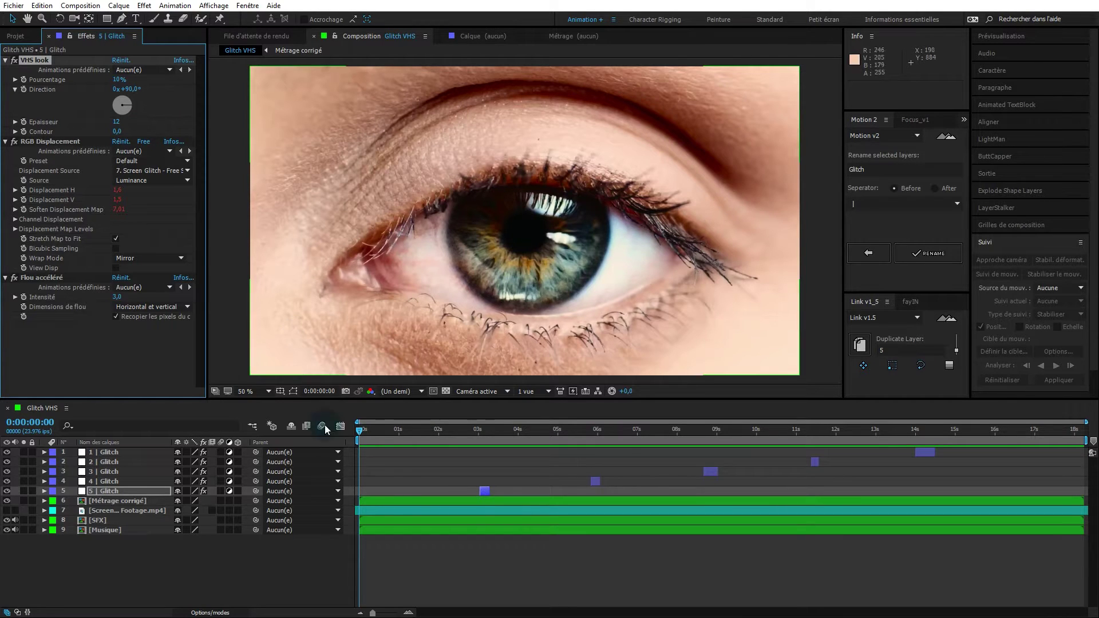
pyautogui.click(359, 439)
pyautogui.press('space')
pyautogui.click(486, 452)
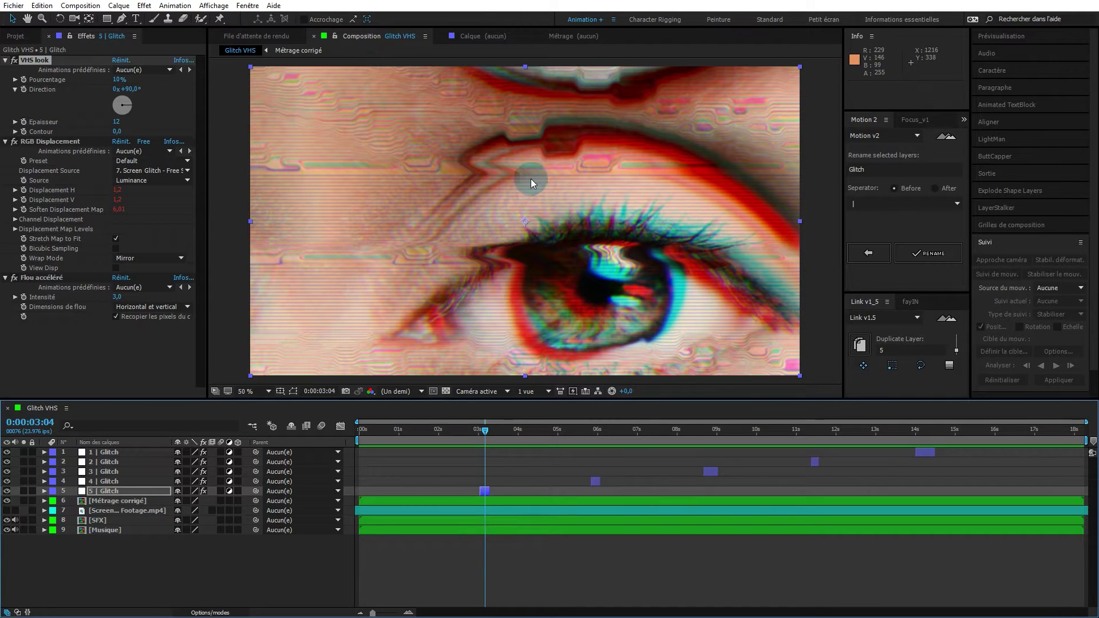
# Step: Solo the Screen Glitch footage layer to examine RGB Displacement's source around 0:00:03:03, and turn the solo off again
pyautogui.click(47, 142)
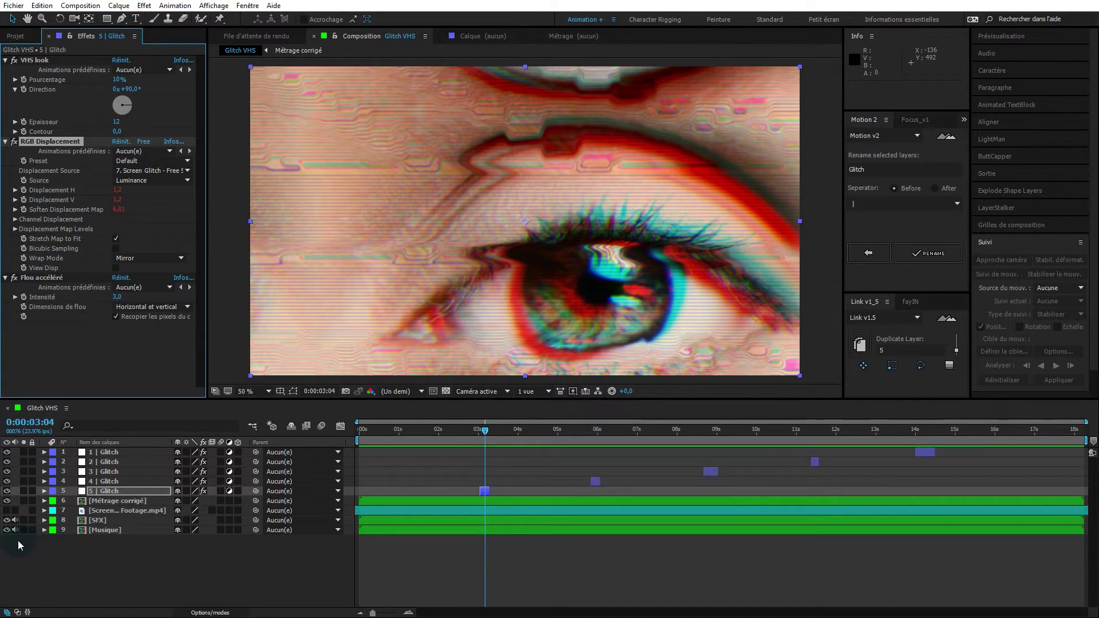
pyautogui.click(7, 510)
pyautogui.click(25, 510)
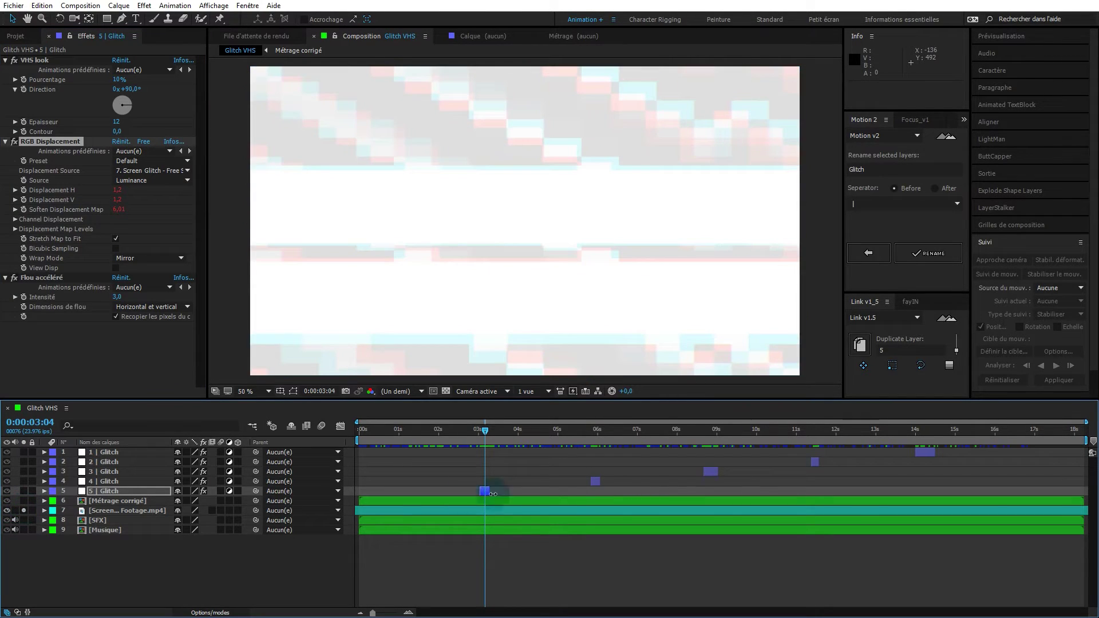
pyautogui.moveTo(486, 428)
pyautogui.mouseDown()
pyautogui.moveTo(356, 435)
pyautogui.moveTo(713, 411)
pyautogui.moveTo(486, 429)
pyautogui.mouseUp()
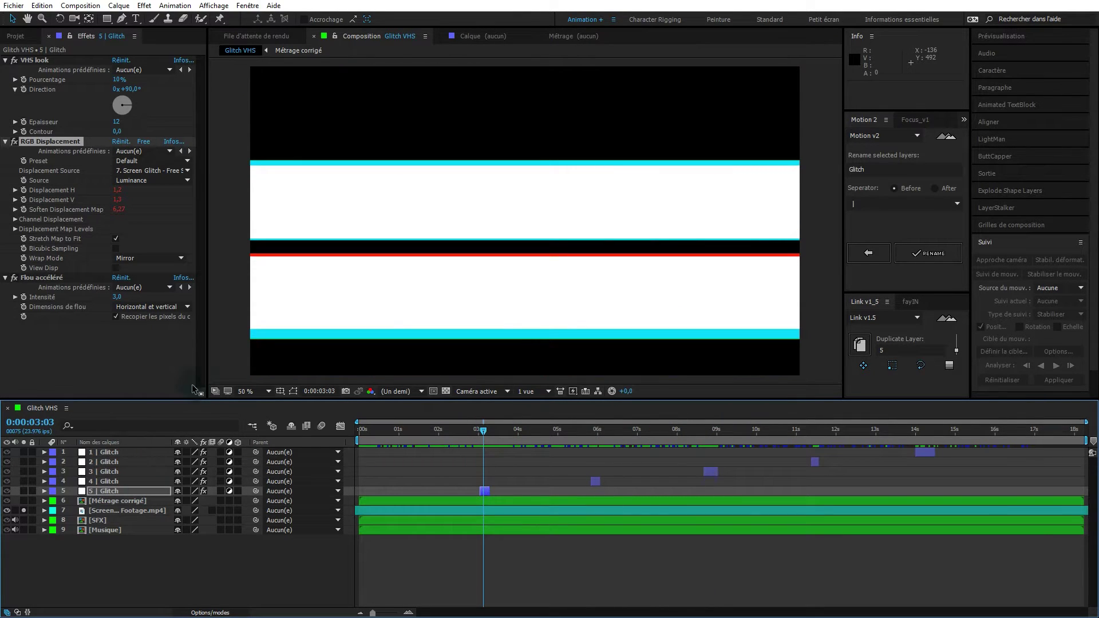
pyautogui.click(24, 510)
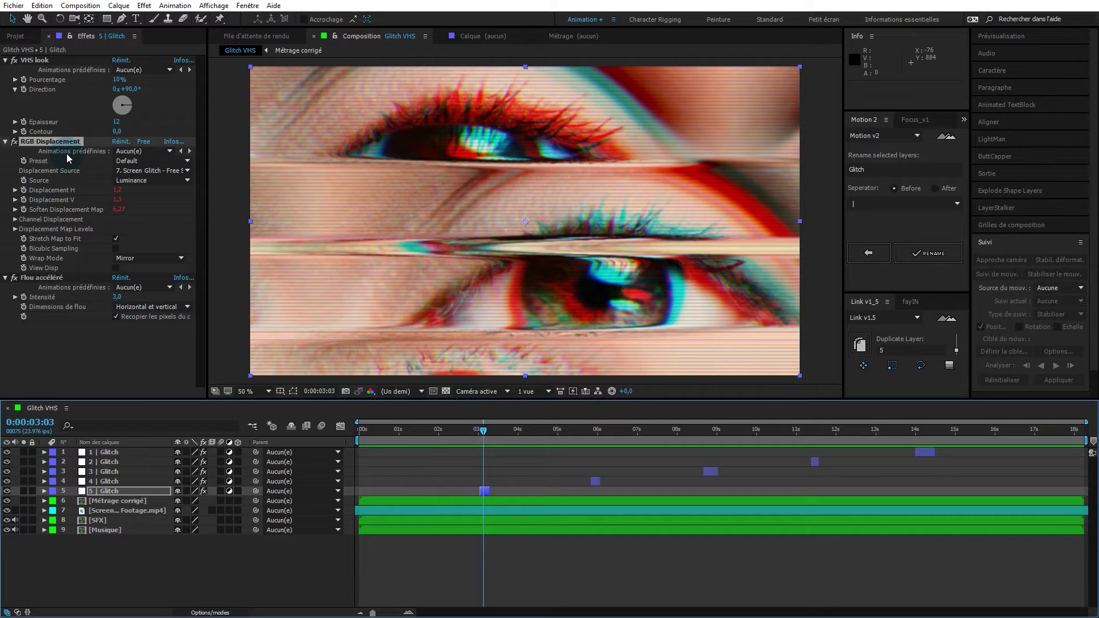
# Step: Expand RGB Displacement's displacement and softening settings, try strong negative Displacement H and Displacement V values, and undo both changes
pyautogui.click(15, 190)
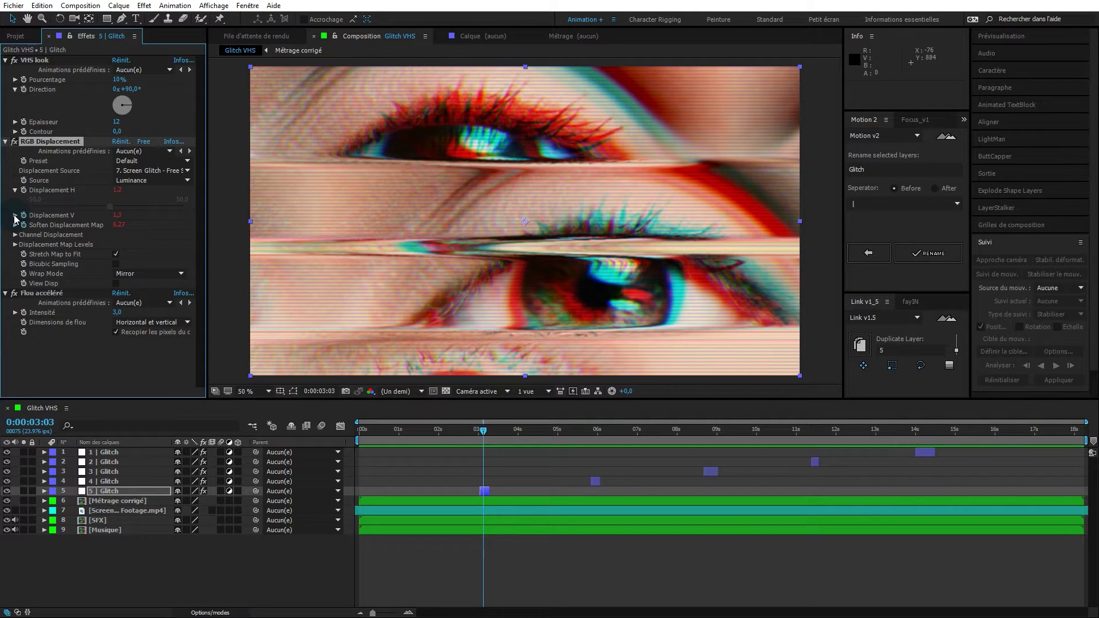
pyautogui.click(15, 216)
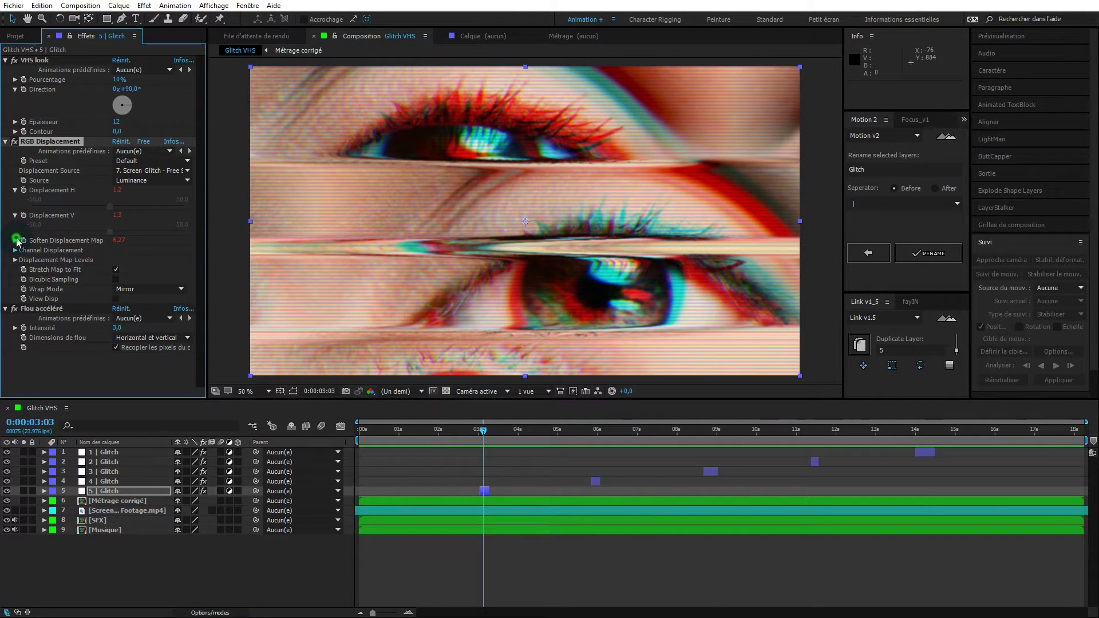
pyautogui.click(15, 241)
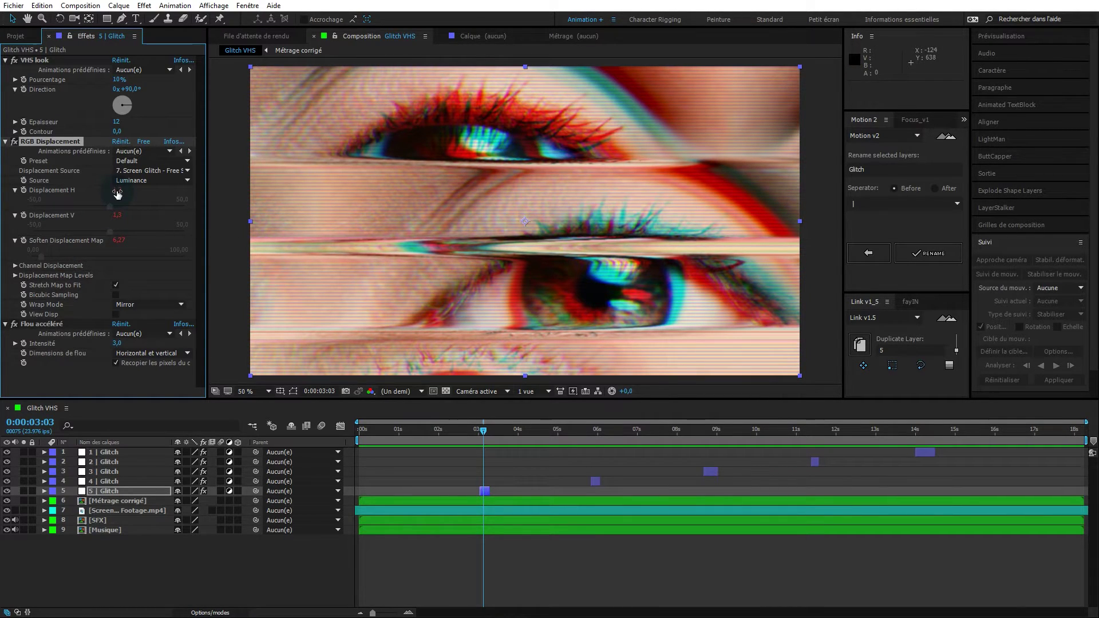
pyautogui.moveTo(118, 194); pyautogui.dragTo(94, 190)
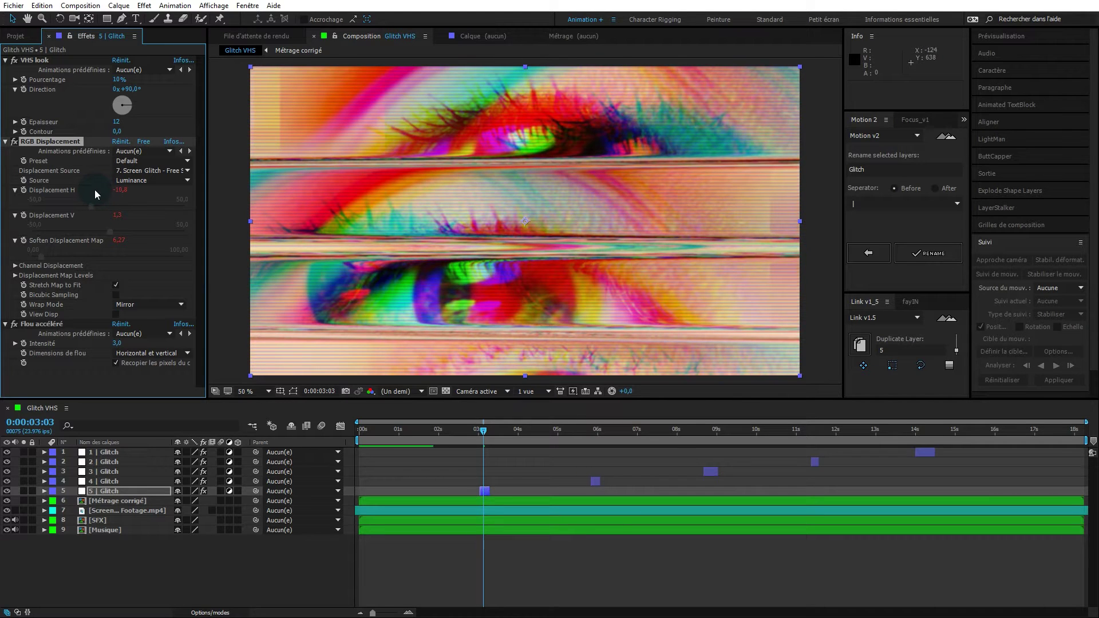
pyautogui.moveTo(94, 189); pyautogui.dragTo(114, 196)
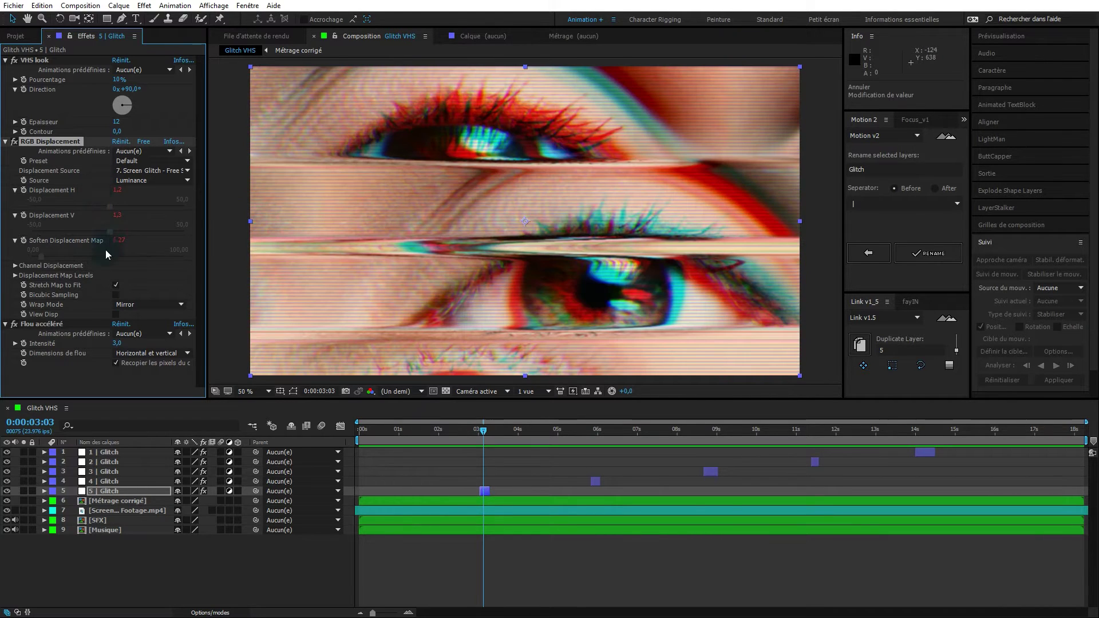
pyautogui.moveTo(118, 216); pyautogui.dragTo(164, 216)
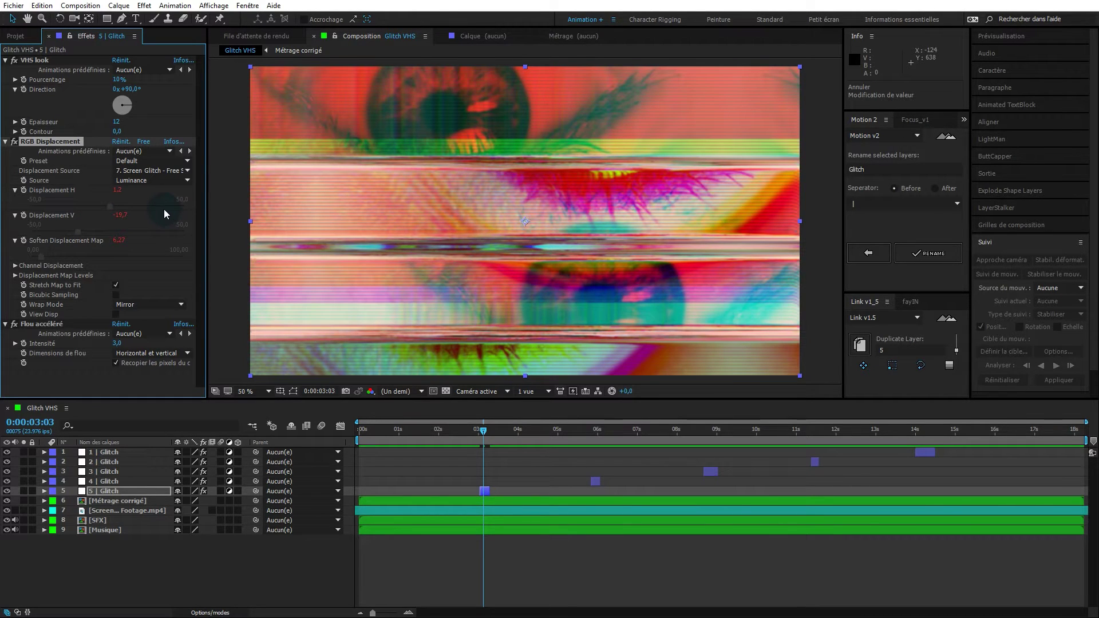
pyautogui.hotkey('ctrl', 'z')
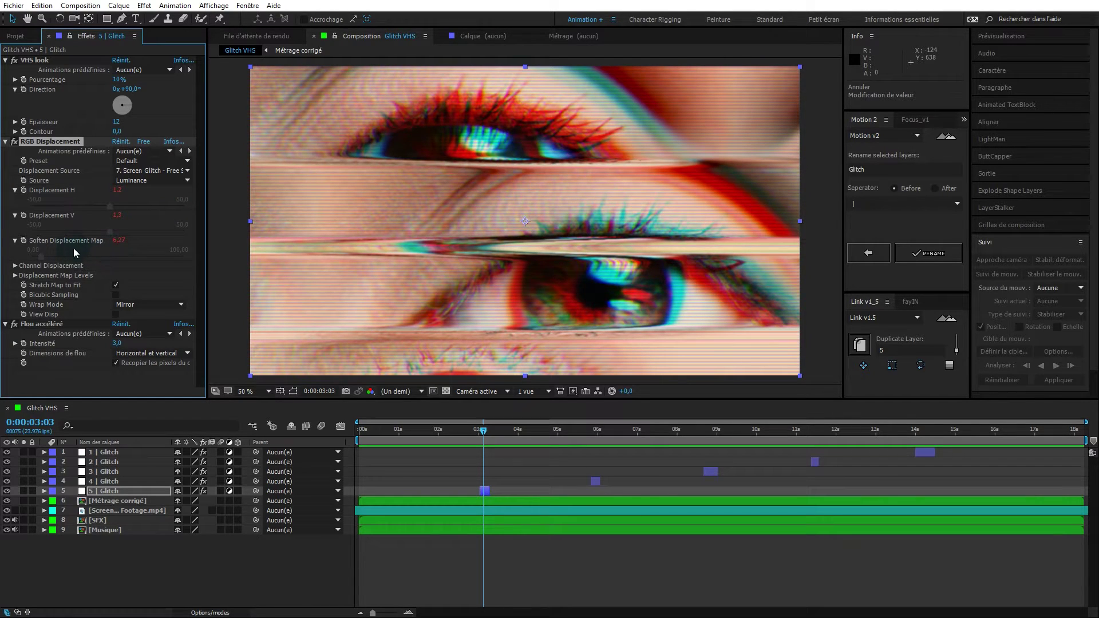
# Step: Lower RGB Displacement's Soften Displacement Map to 1,27 at 0:00:03:03 and check the sharper glitch on the neighbouring frames
pyautogui.moveTo(117, 241); pyautogui.dragTo(84, 240)
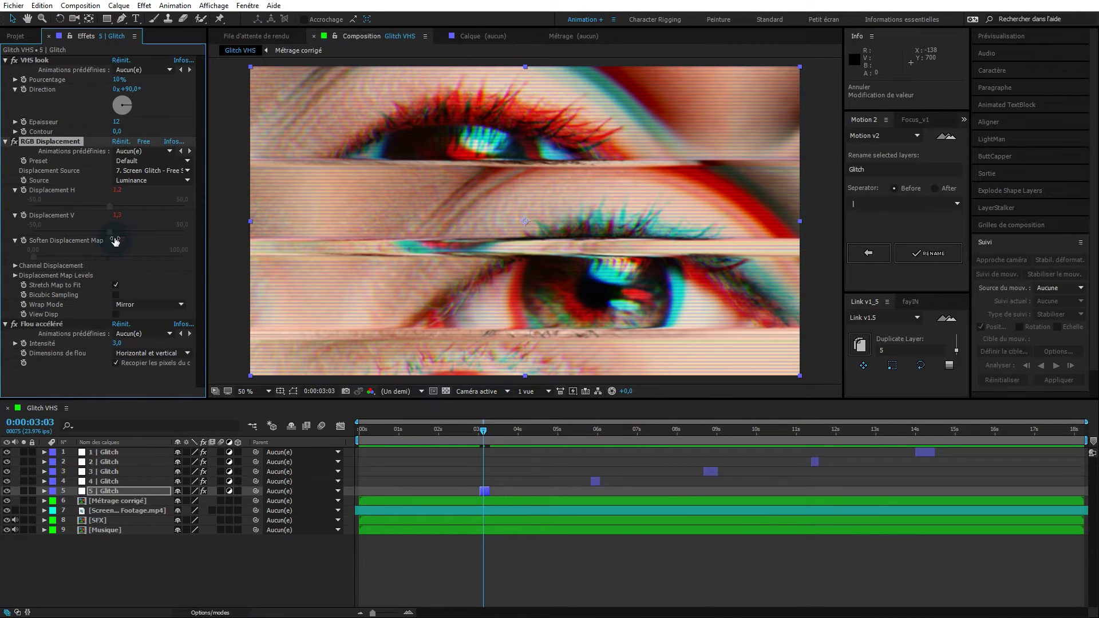
pyautogui.moveTo(117, 241); pyautogui.dragTo(108, 241)
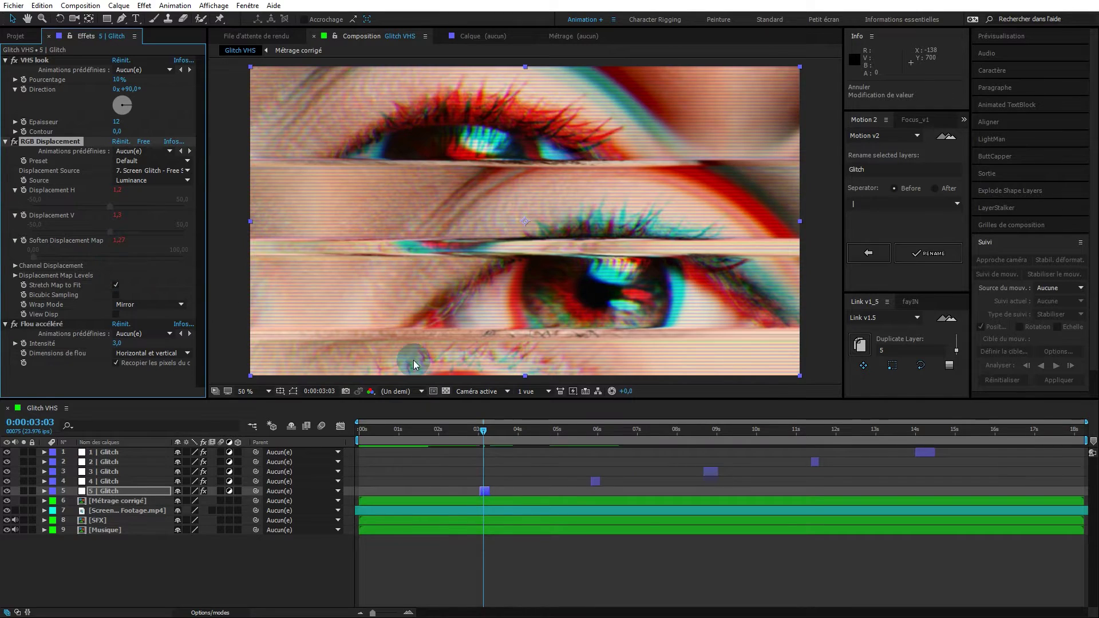
pyautogui.click(486, 431)
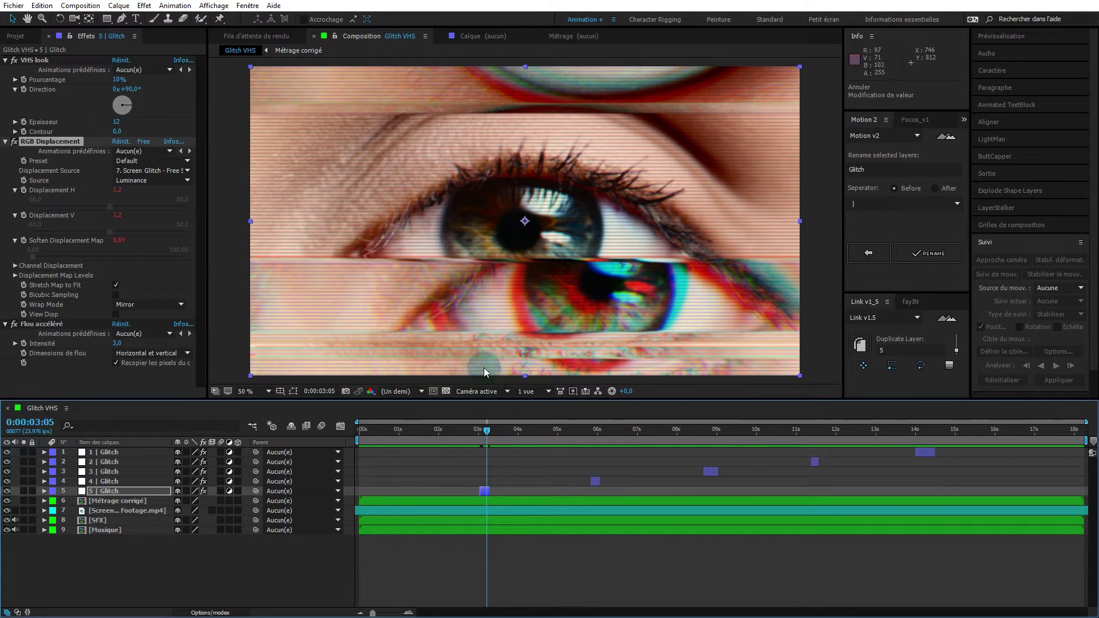
pyautogui.moveTo(486, 435); pyautogui.dragTo(483, 435)
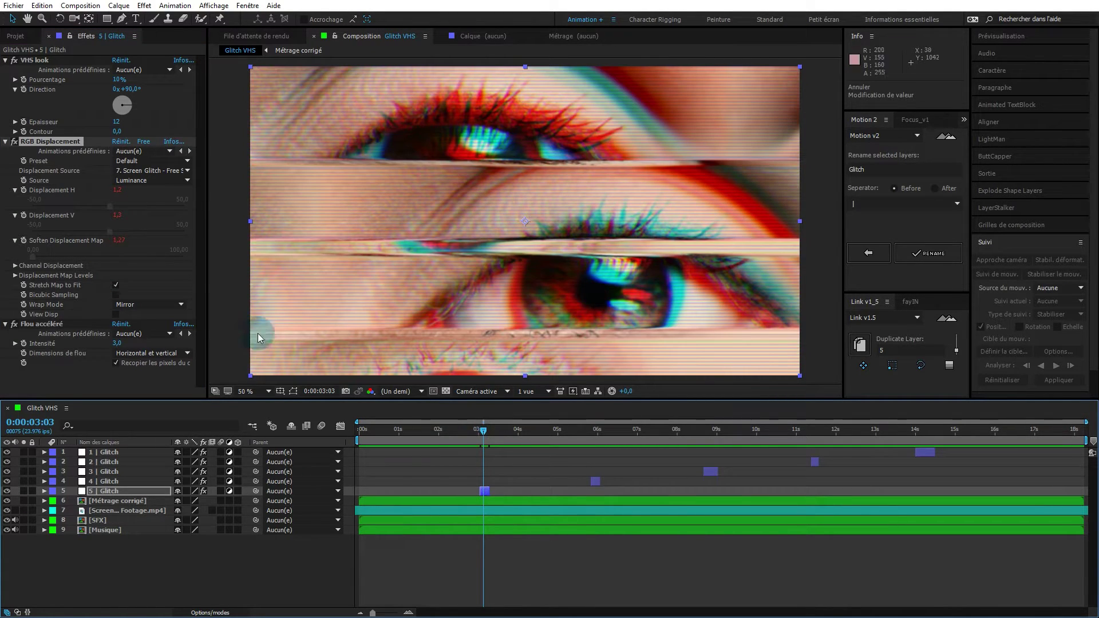
pyautogui.moveTo(118, 244); pyautogui.dragTo(156, 246)
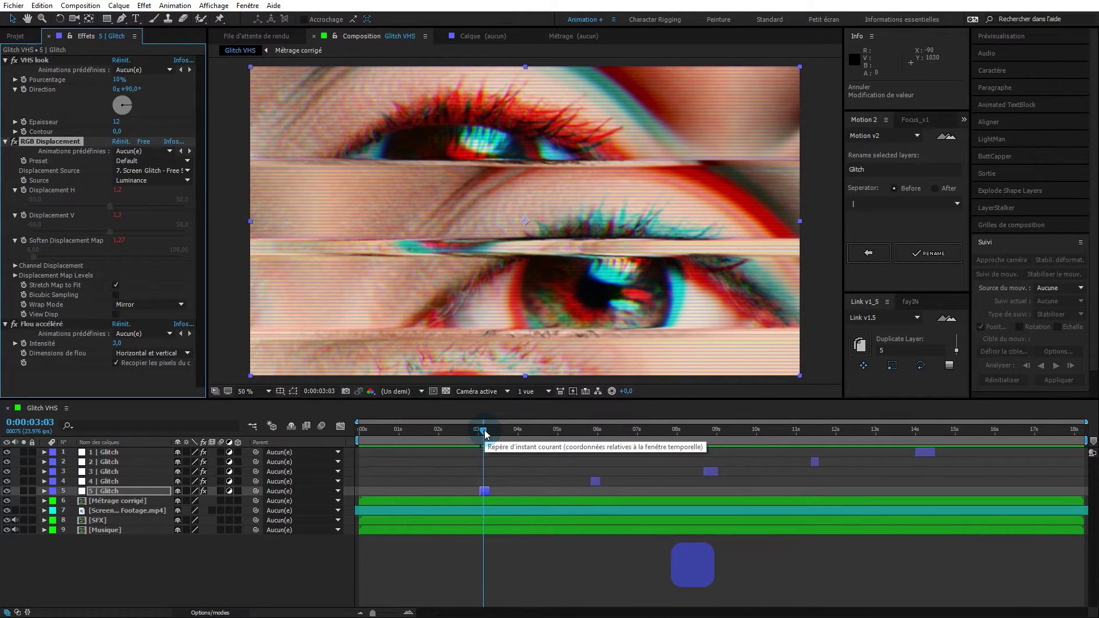
# Step: Expand the Channel Displacement values, inspect the glitches between 0:00:03:03 and 0:00:14:05, and return to the composition start
pyautogui.click(15, 265)
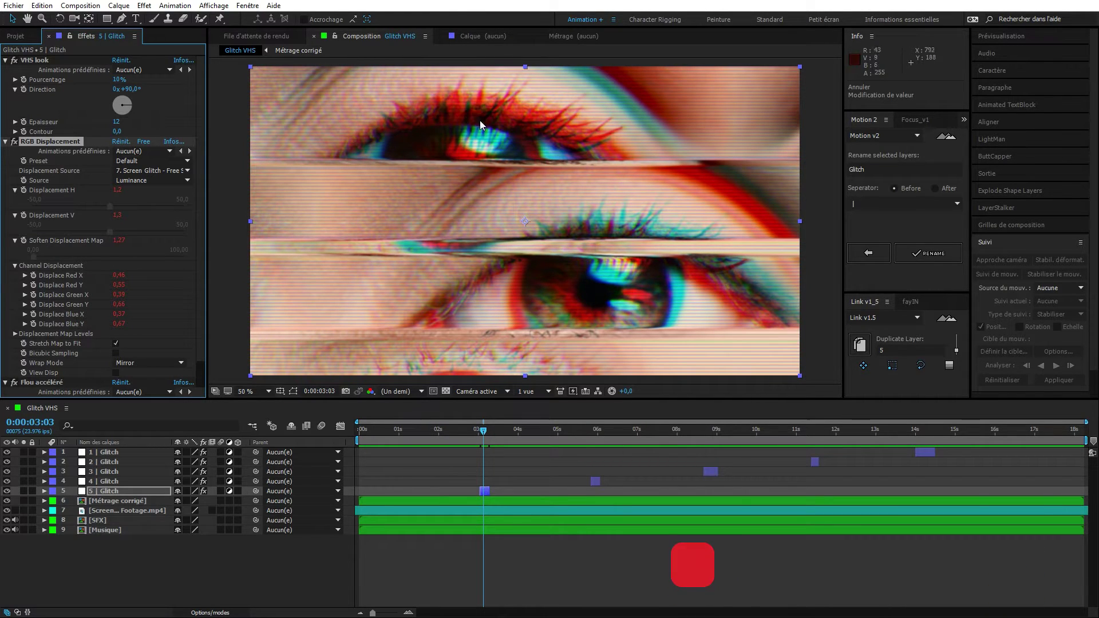
pyautogui.moveTo(483, 436); pyautogui.dragTo(598, 448)
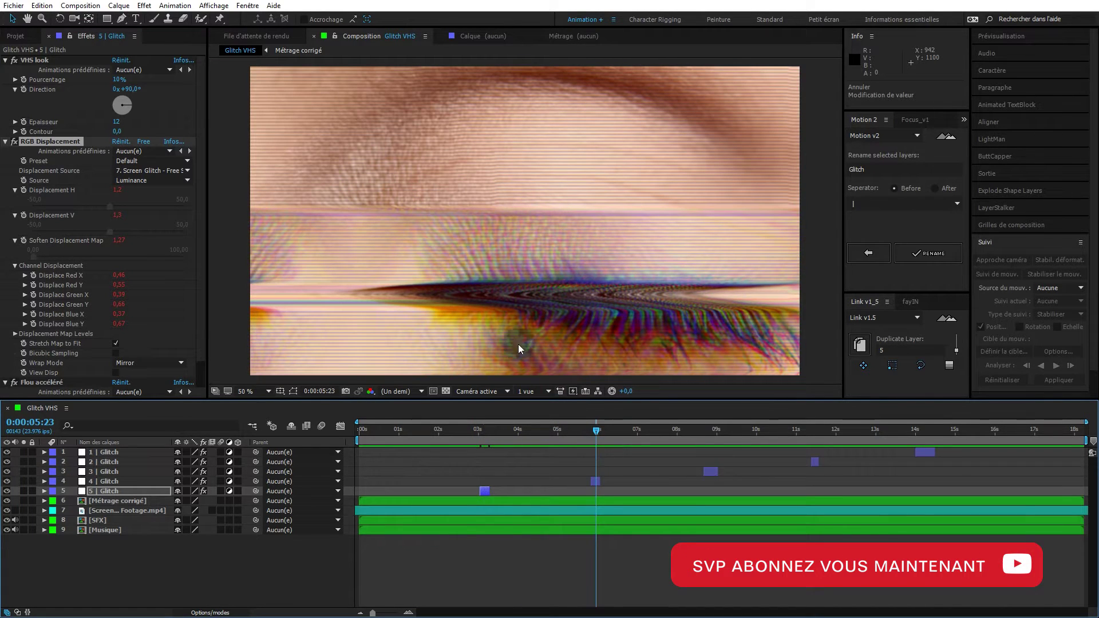
pyautogui.moveTo(602, 431); pyautogui.dragTo(716, 442)
pyautogui.moveTo(830, 452); pyautogui.dragTo(926, 460)
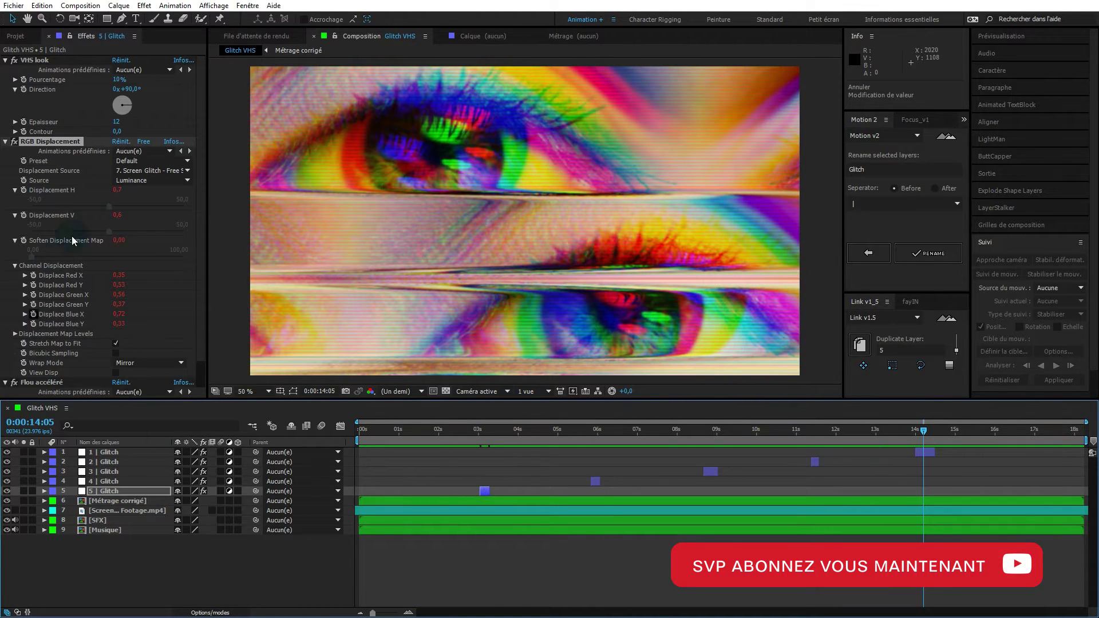
pyautogui.click(920, 435)
pyautogui.moveTo(920, 435); pyautogui.dragTo(344, 443)
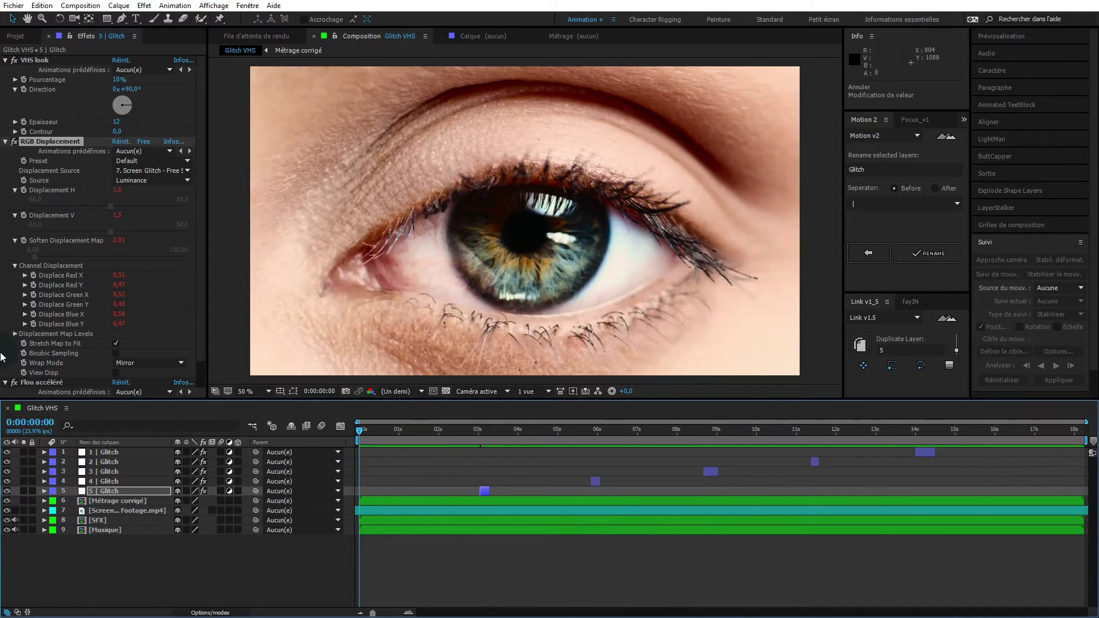
# Step: Collapse RGB Displacement and VHS look, and compare 5 | Glitch at 0:00:03:04 with Flou accéléré switched off and on
pyautogui.click(5, 142)
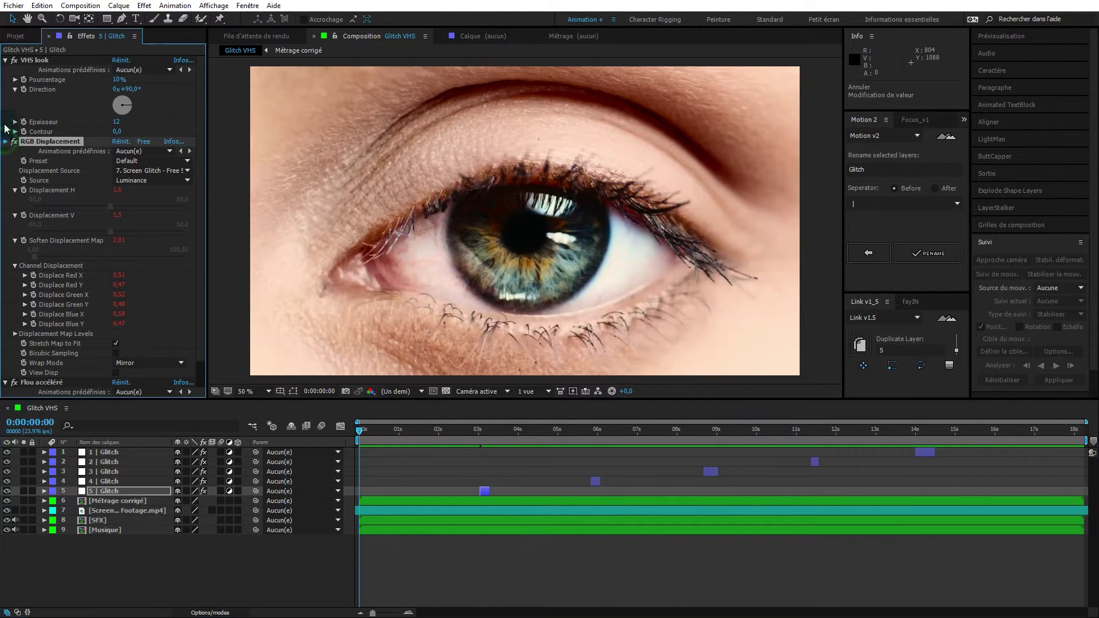
pyautogui.click(6, 60)
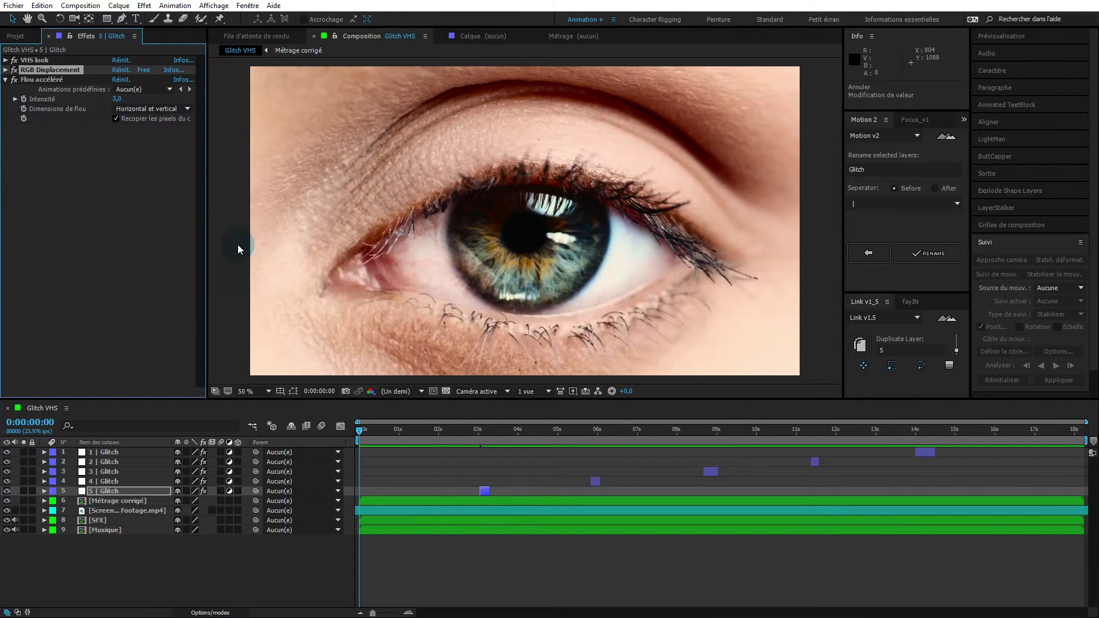
pyautogui.moveTo(467, 431); pyautogui.dragTo(485, 432)
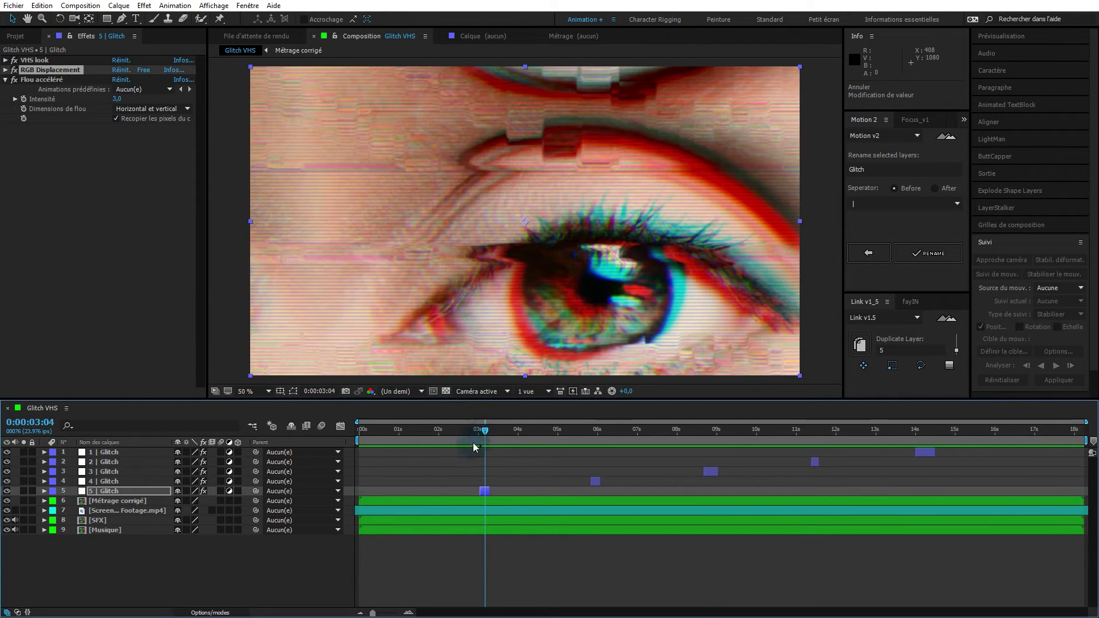
pyautogui.click(105, 492)
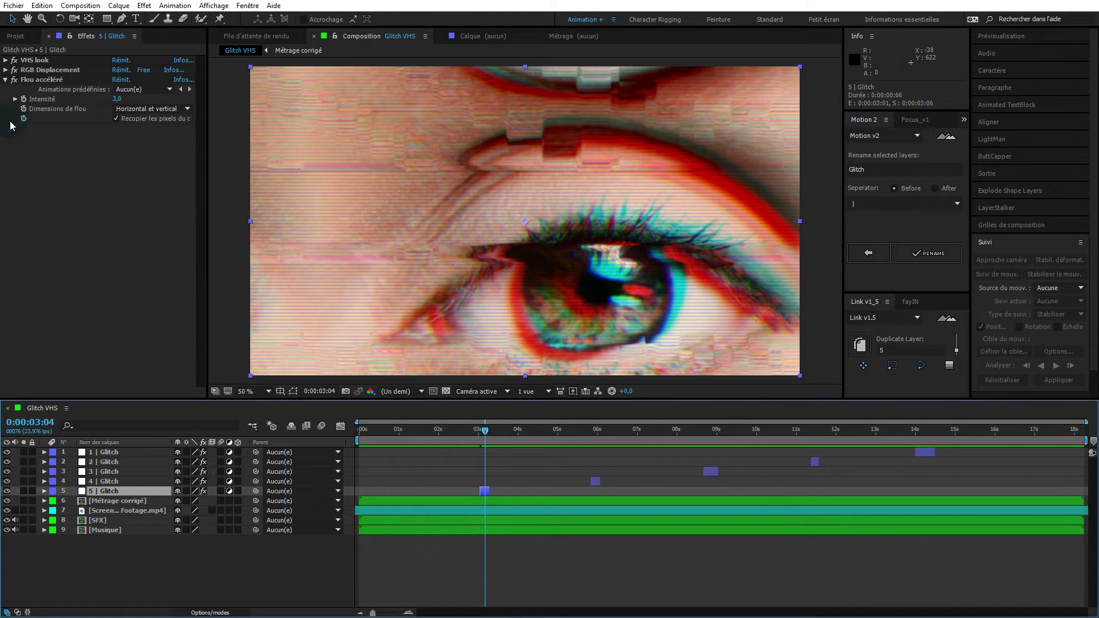
pyautogui.click(14, 80)
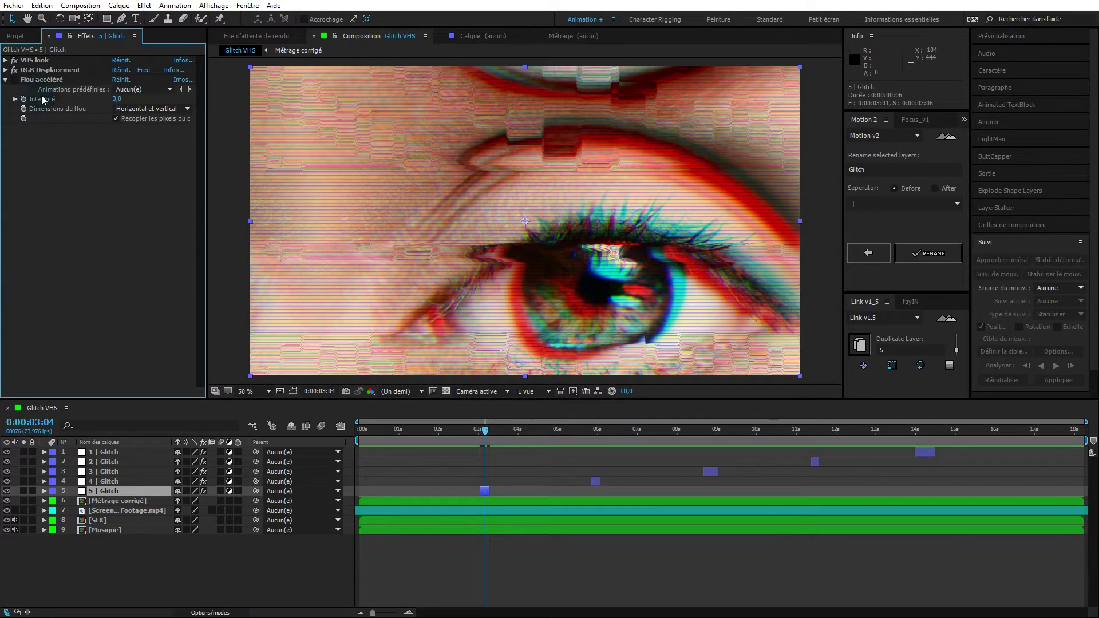
pyautogui.click(15, 81)
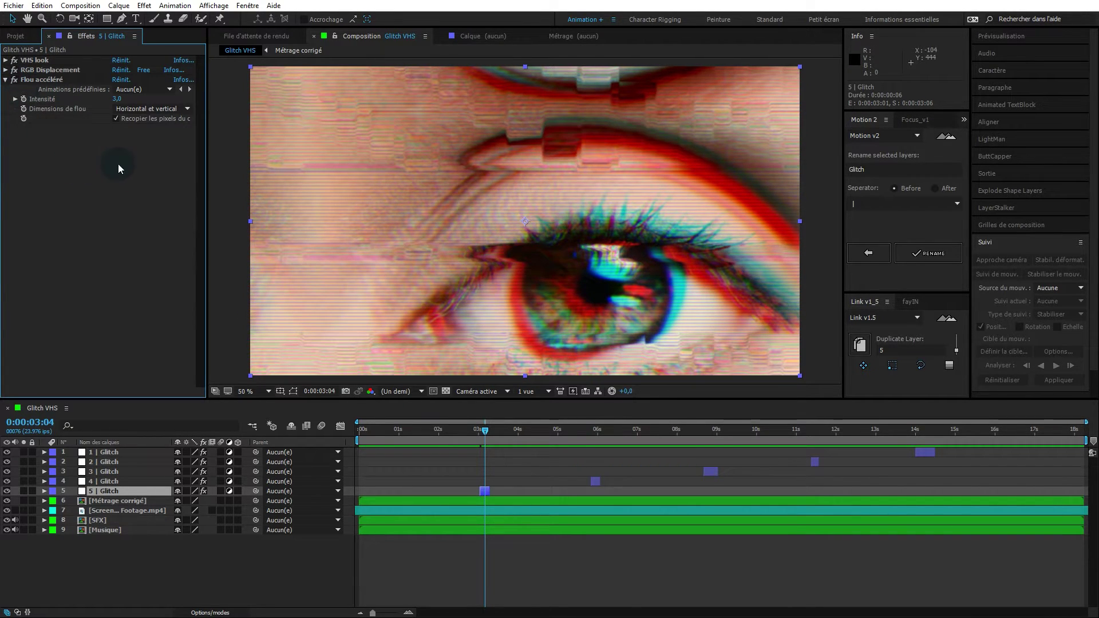
# Step: Expand all effects on 5 | Glitch, and open the Métrage corrigé composition from the project's Compositions folder
pyautogui.keyDown('ctrl'); pyautogui.click(6, 70); pyautogui.keyUp('ctrl')
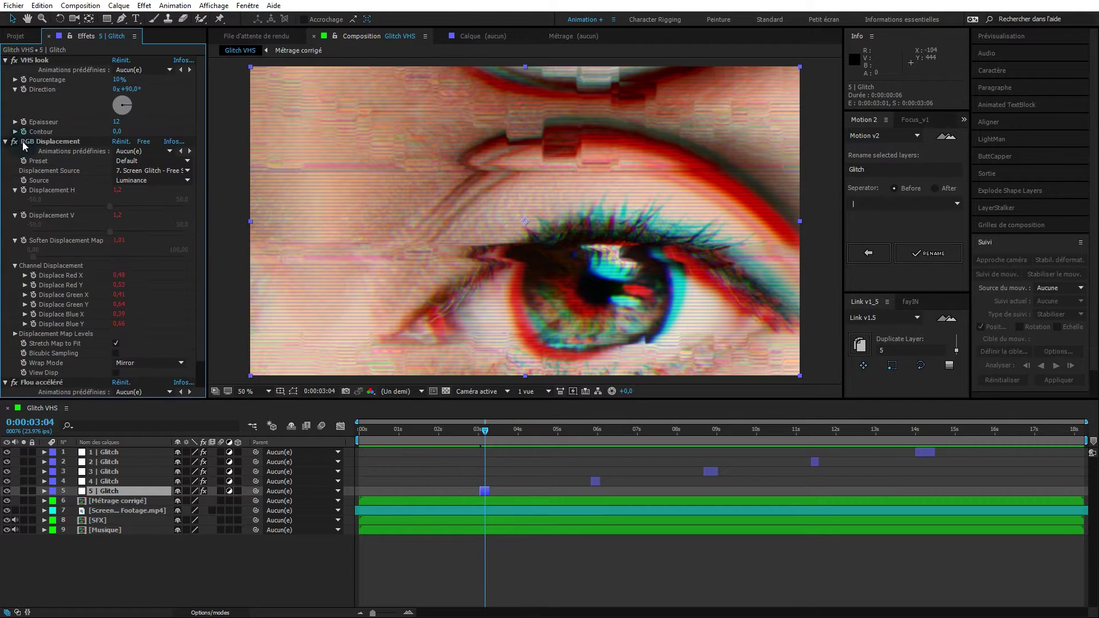
pyautogui.click(18, 37)
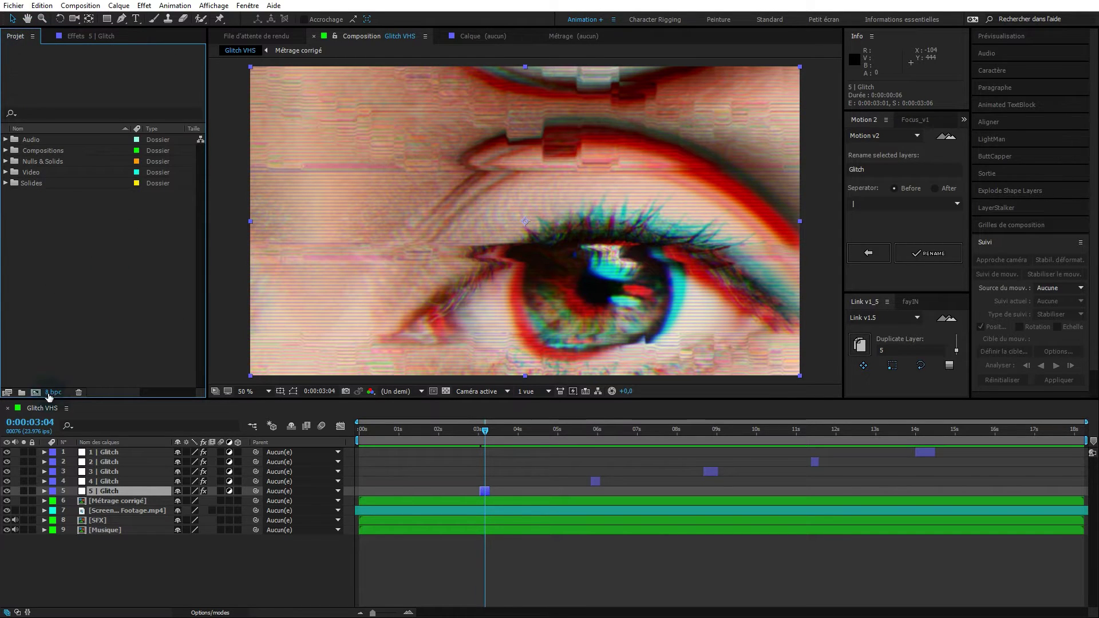
pyautogui.click(5, 150)
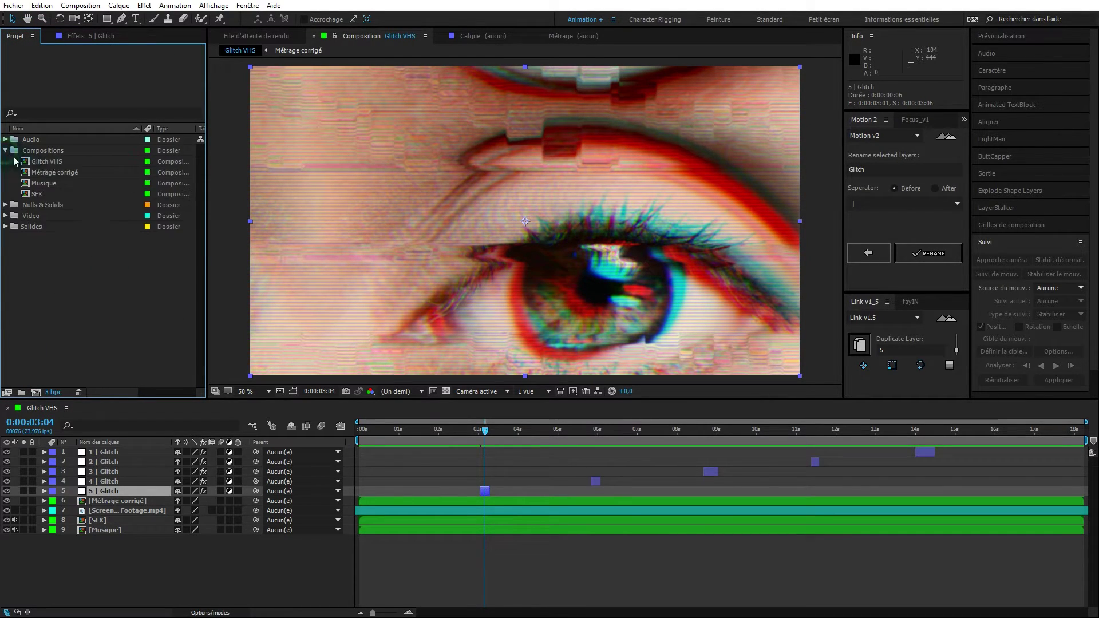
pyautogui.click(56, 175)
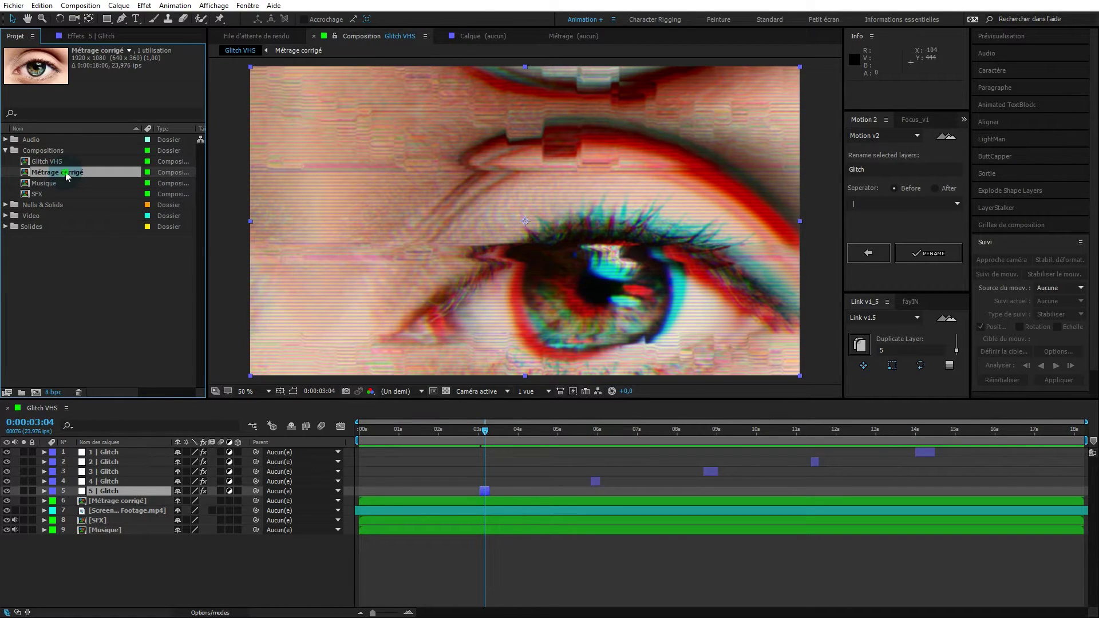
pyautogui.doubleClick(66, 174)
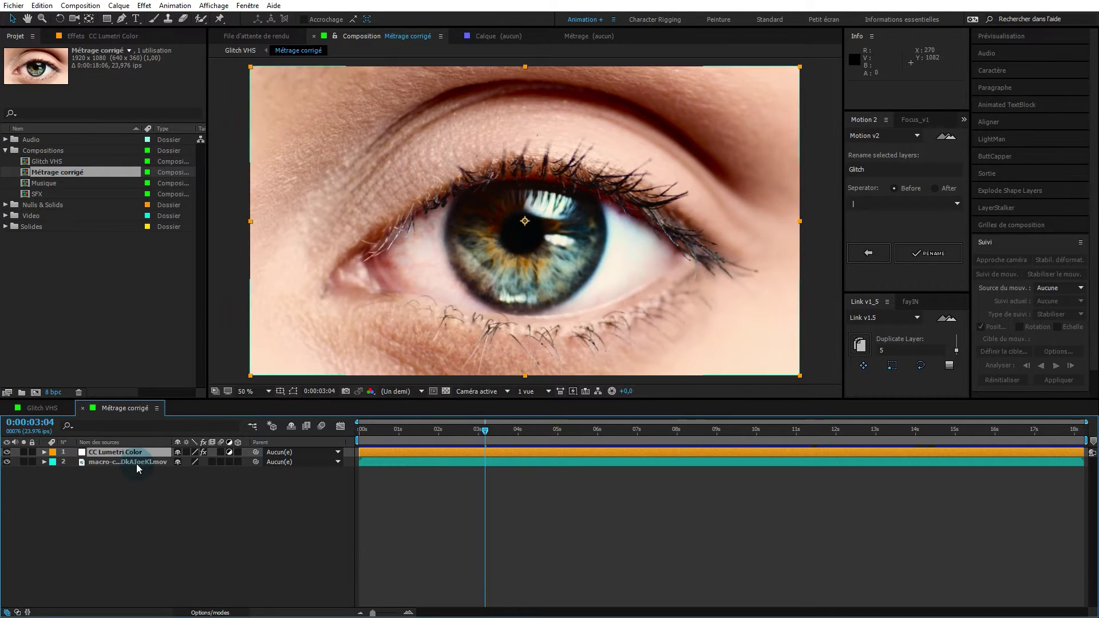
# Step: Scrub through the eye footage in Métrage corrigé and compare it with the CC Lumetri Color layer hidden and shown
pyautogui.click(136, 461)
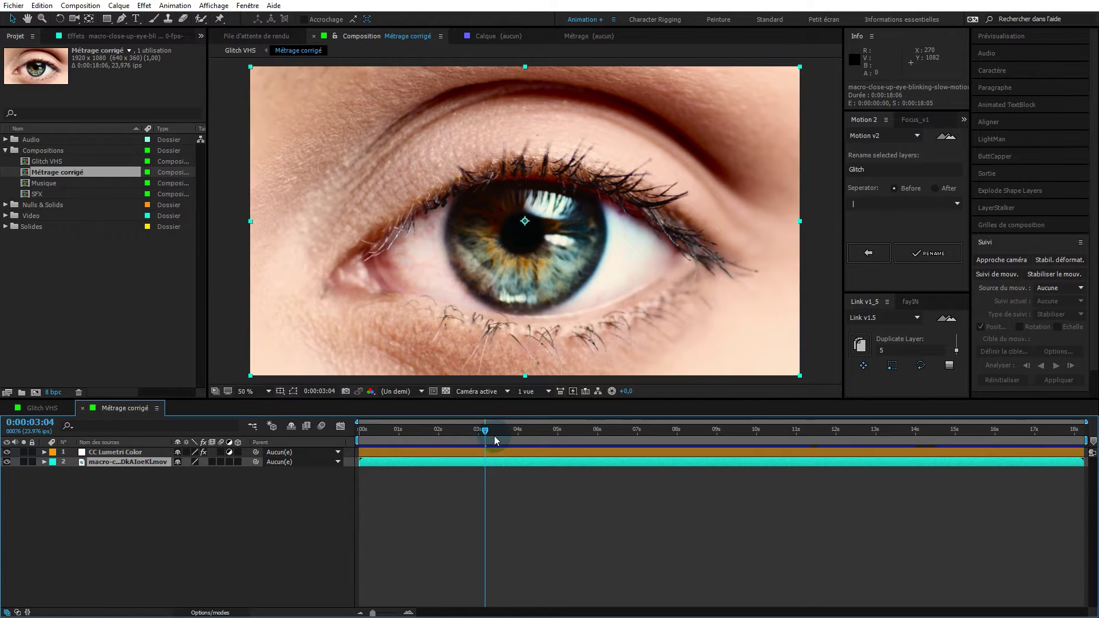
pyautogui.moveTo(488, 433); pyautogui.dragTo(676, 407)
pyautogui.moveTo(816, 401); pyautogui.dragTo(304, 427)
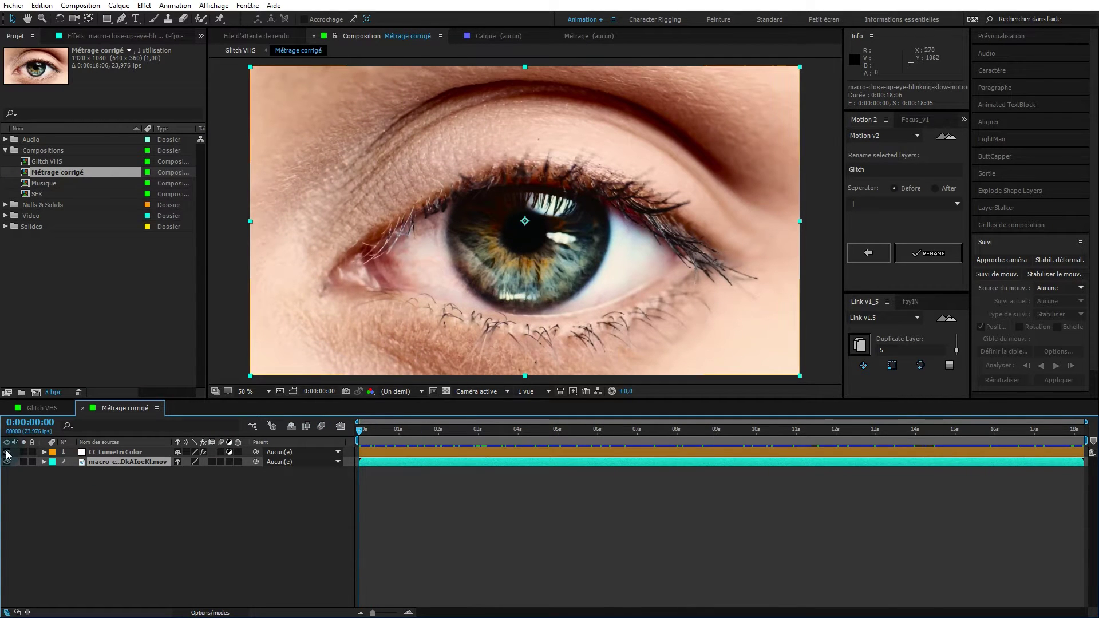
pyautogui.click(7, 452)
pyautogui.moveTo(361, 434); pyautogui.dragTo(275, 458)
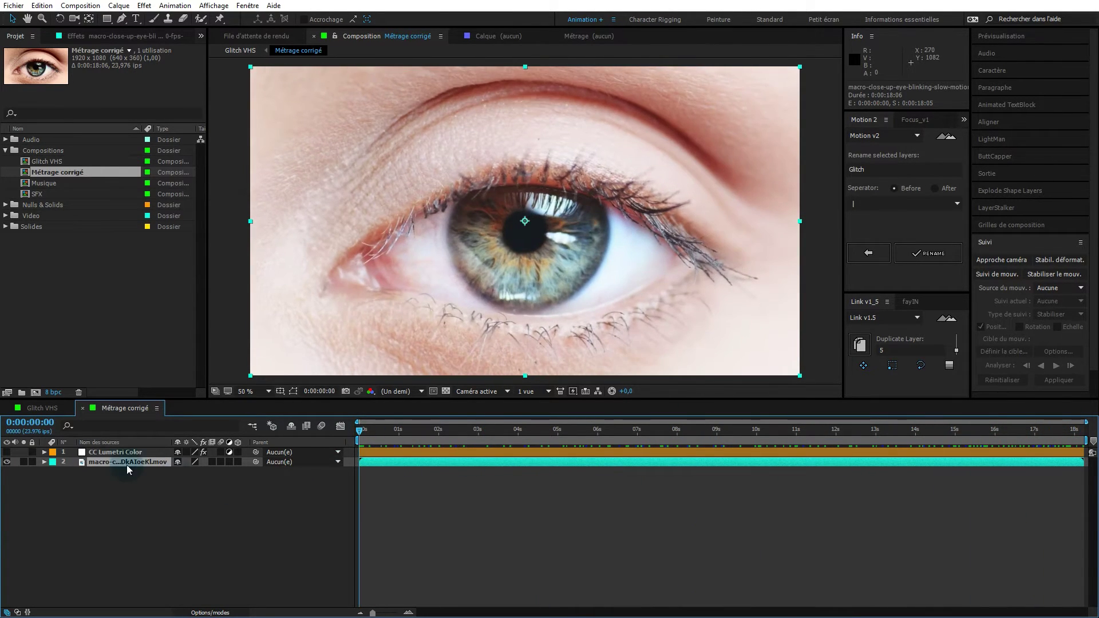
pyautogui.click(6, 452)
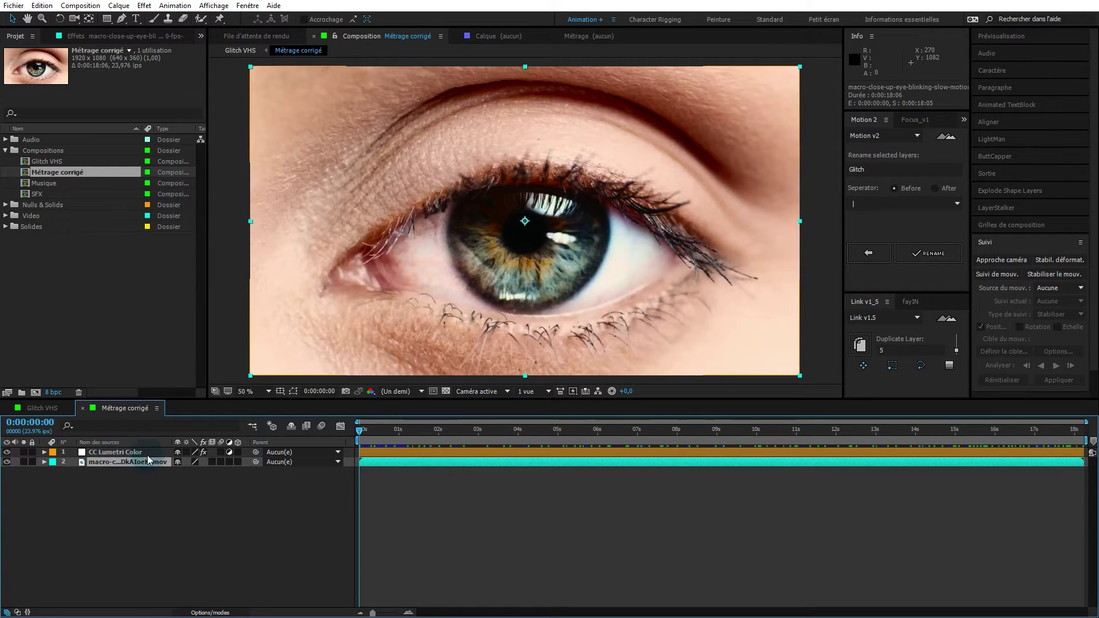
# Step: Compare the closed eye at 0:00:07:20 with CC Lumetri Color hidden and shown, and return to the composition start
pyautogui.moveTo(361, 429); pyautogui.dragTo(670, 431)
pyautogui.click(8, 453)
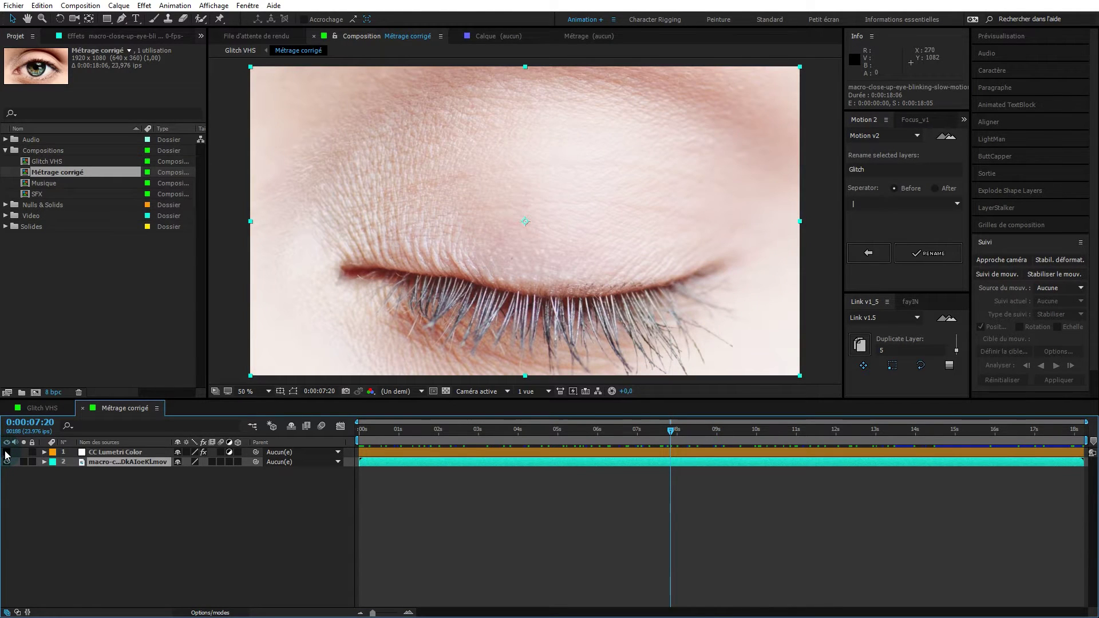
pyautogui.click(8, 453)
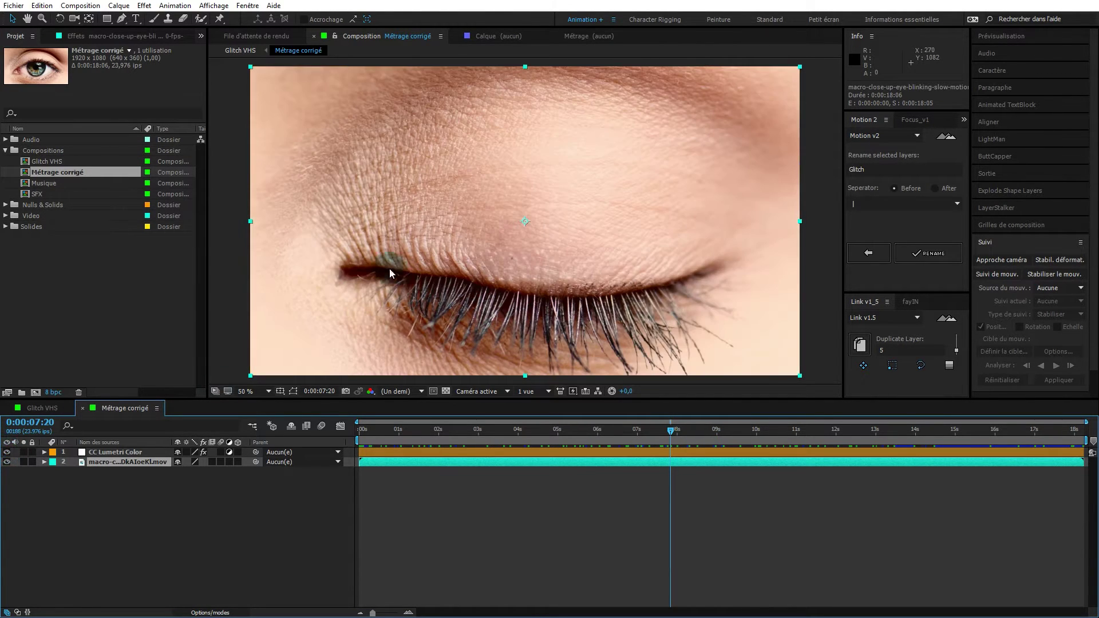
pyautogui.moveTo(671, 431); pyautogui.dragTo(561, 432)
pyautogui.press('Home')
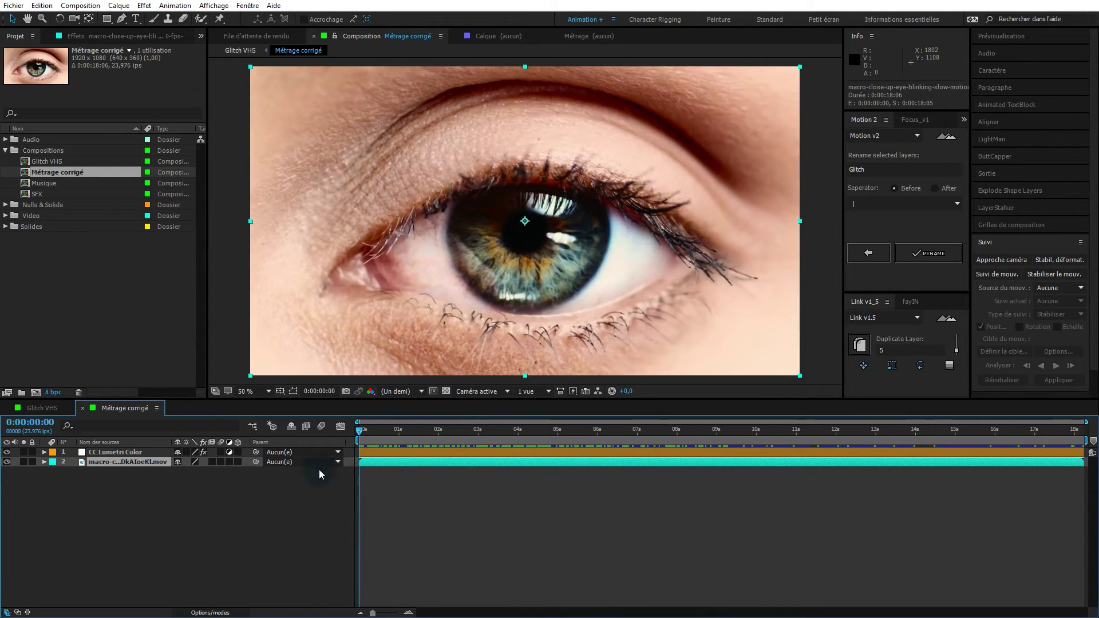
# Step: Close Métrage corrigé, create a new composition from it, and scrub through the opening seconds
pyautogui.click(83, 408)
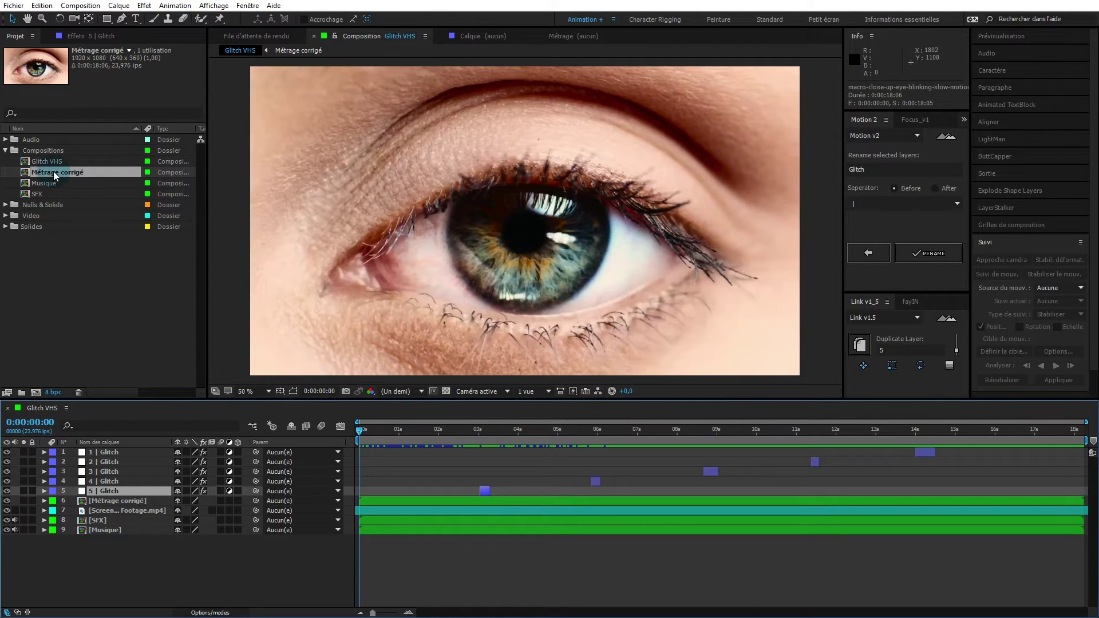
pyautogui.moveTo(54, 171); pyautogui.dragTo(36, 391)
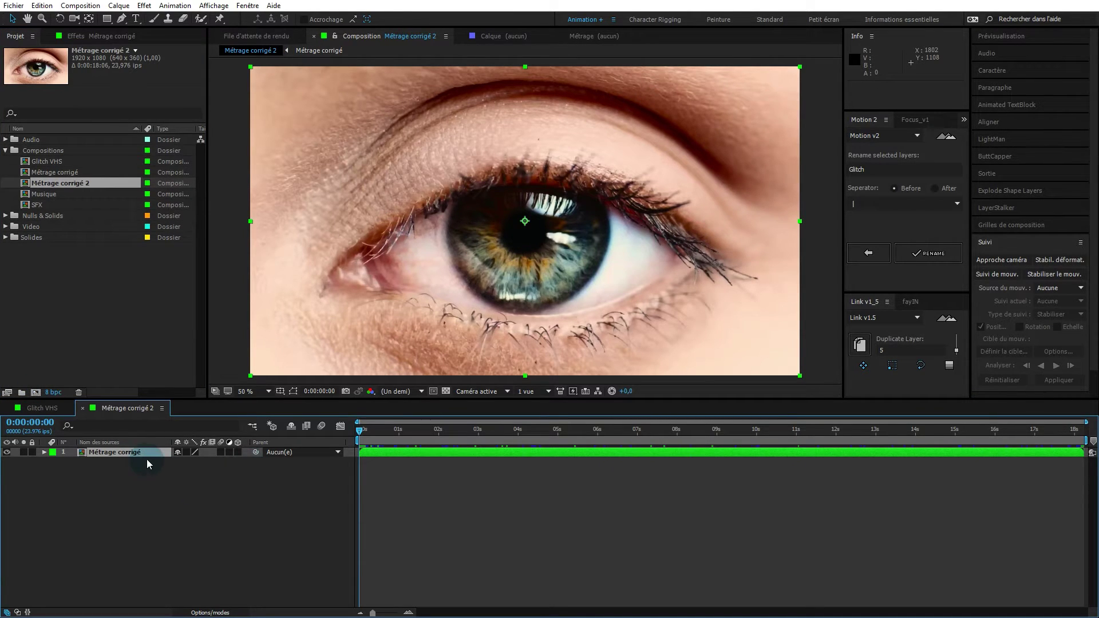
pyautogui.moveTo(360, 431); pyautogui.dragTo(503, 431)
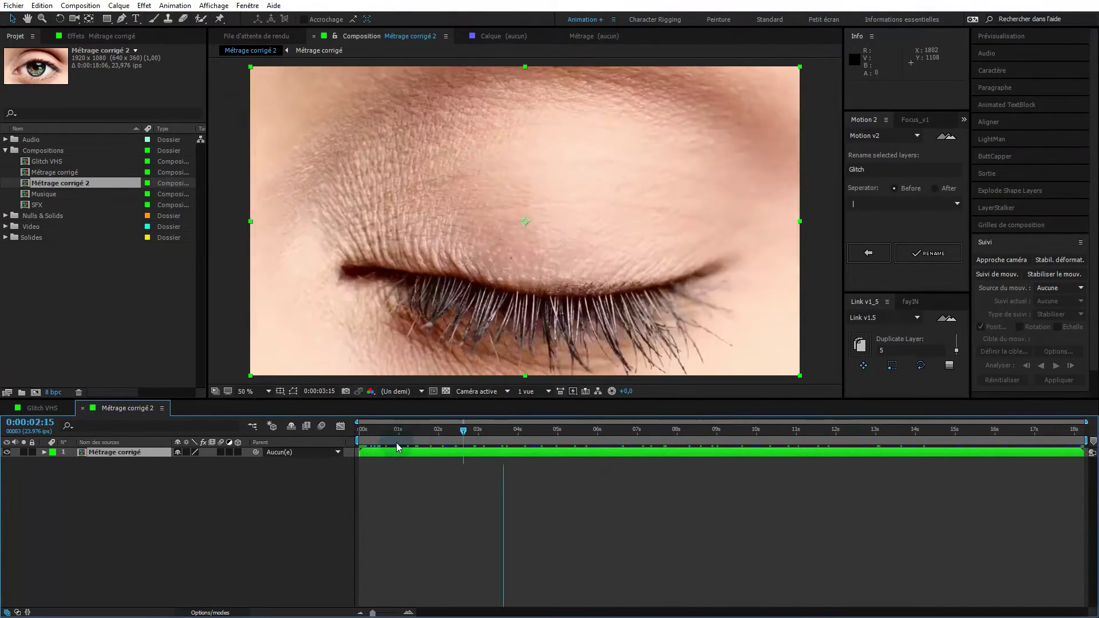
pyautogui.press('Home')
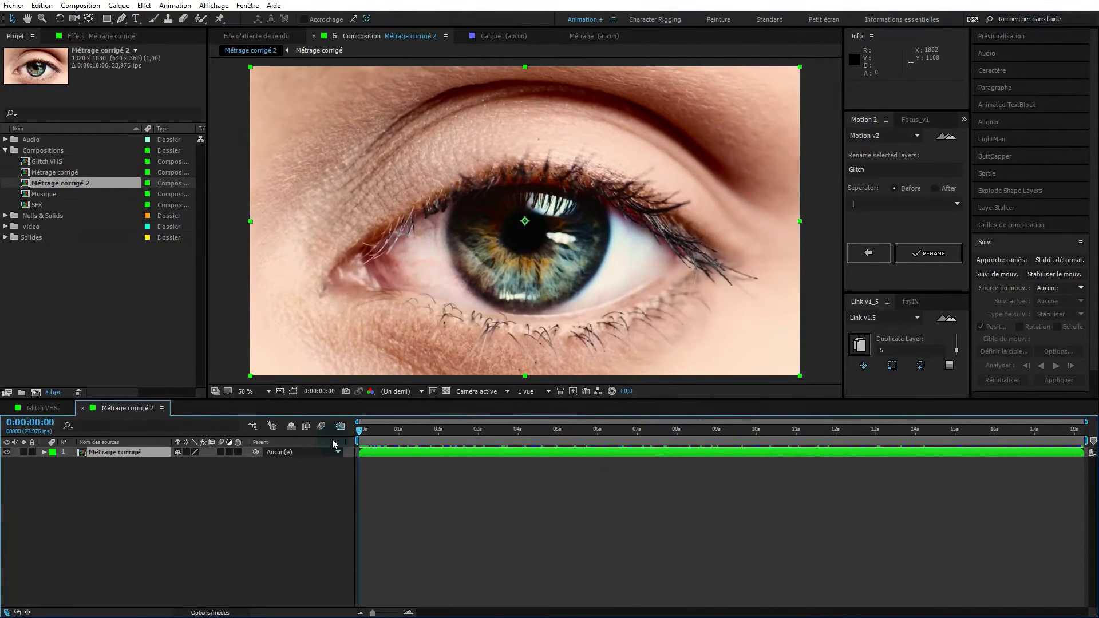
# Step: Add the Screen Glitch - Free Stock Footage.mp4 clip as a hidden, muted layer beneath Métrage corrigé in the new composition
pyautogui.click(6, 228)
pyautogui.click(64, 249)
pyautogui.moveTo(67, 246); pyautogui.dragTo(157, 457)
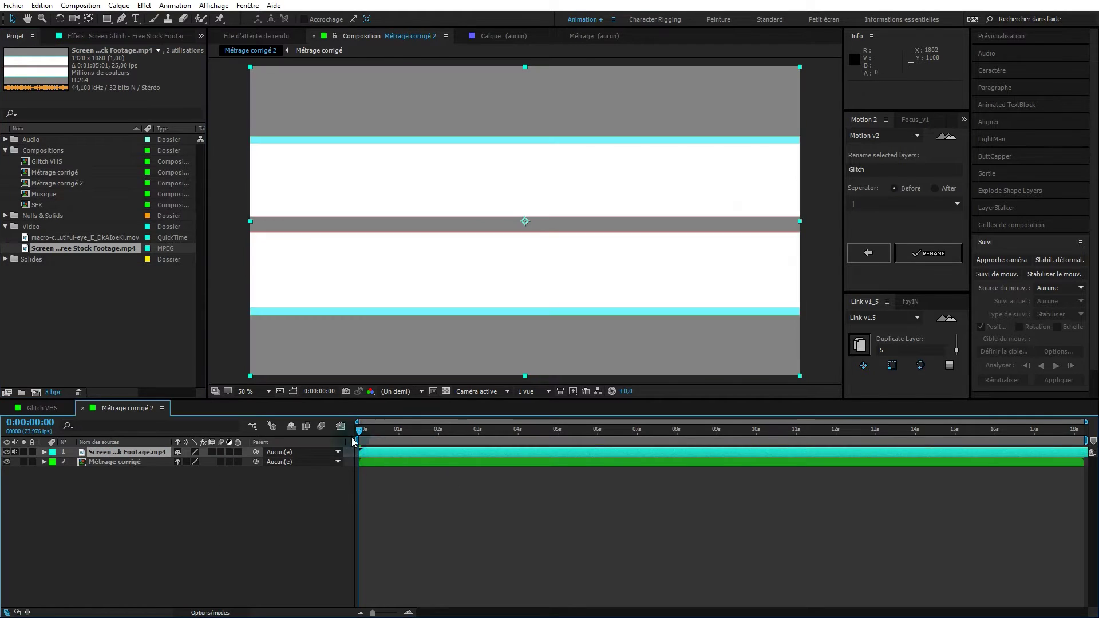
pyautogui.moveTo(360, 435); pyautogui.dragTo(195, 455)
pyautogui.moveTo(129, 452); pyautogui.dragTo(141, 469)
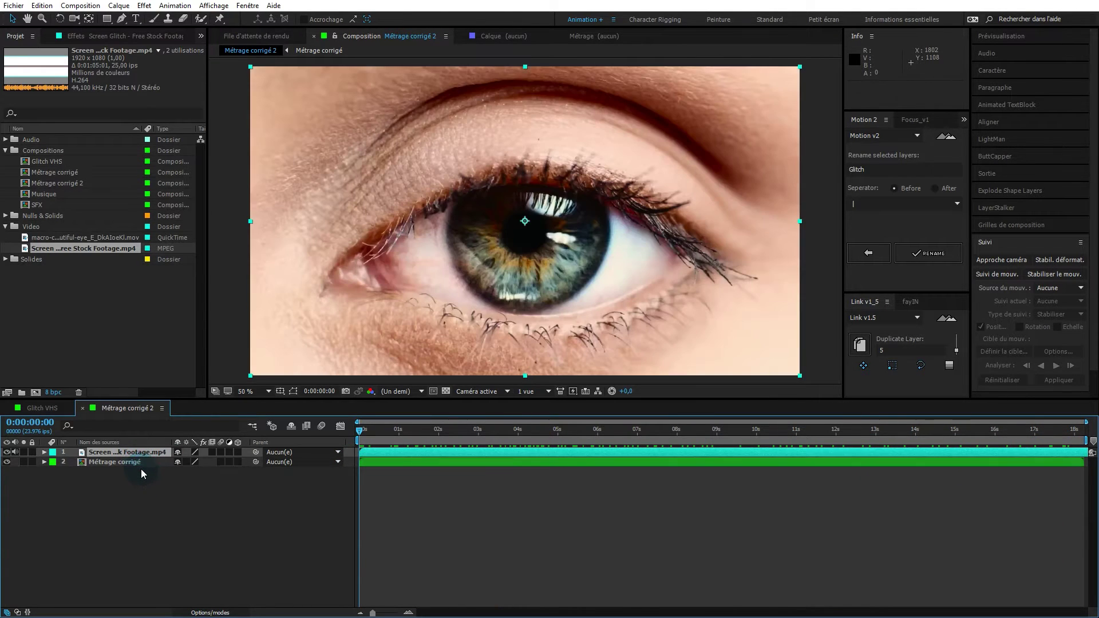
pyautogui.click(12, 464)
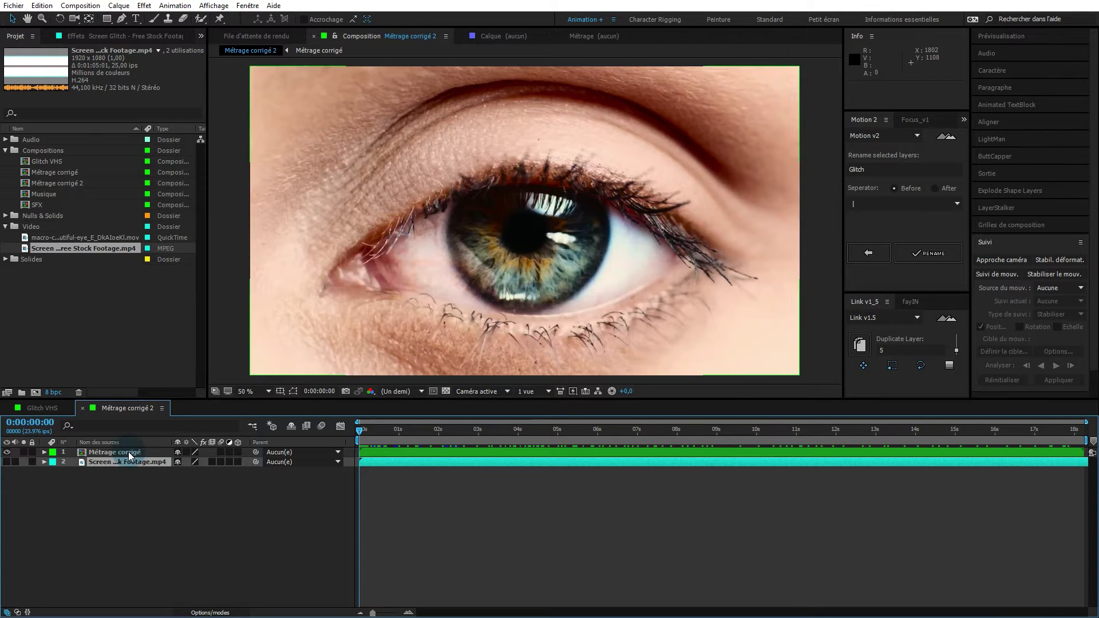
# Step: Create an adjustment layer and place it above Métrage corrigé in the layer stack
pyautogui.click(206, 499)
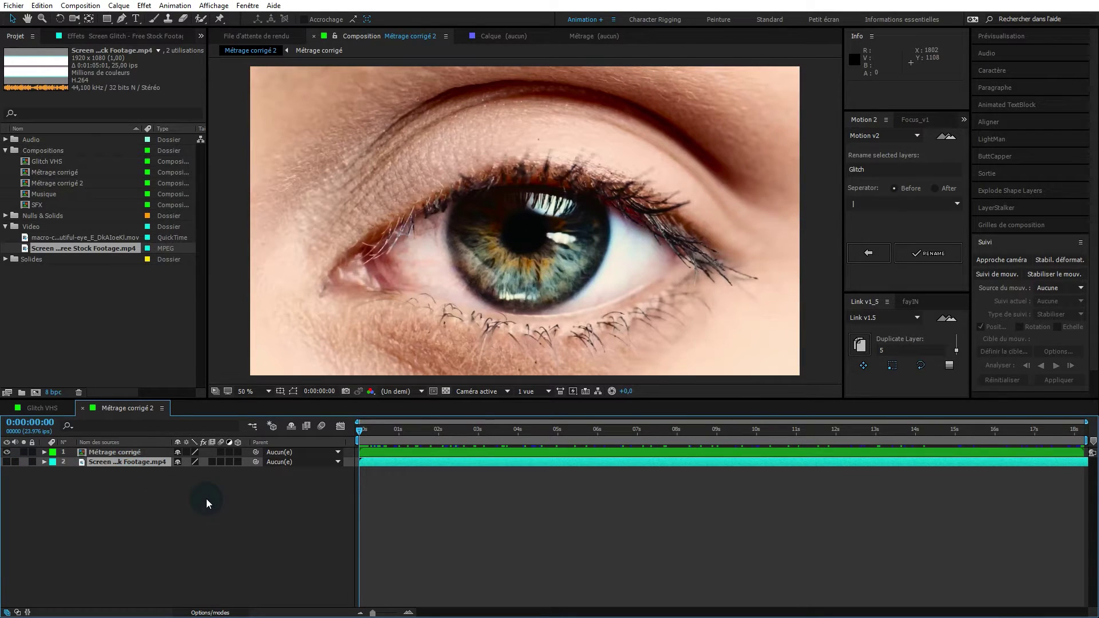
pyautogui.rightClick(208, 497)
pyautogui.moveTo(267, 500)
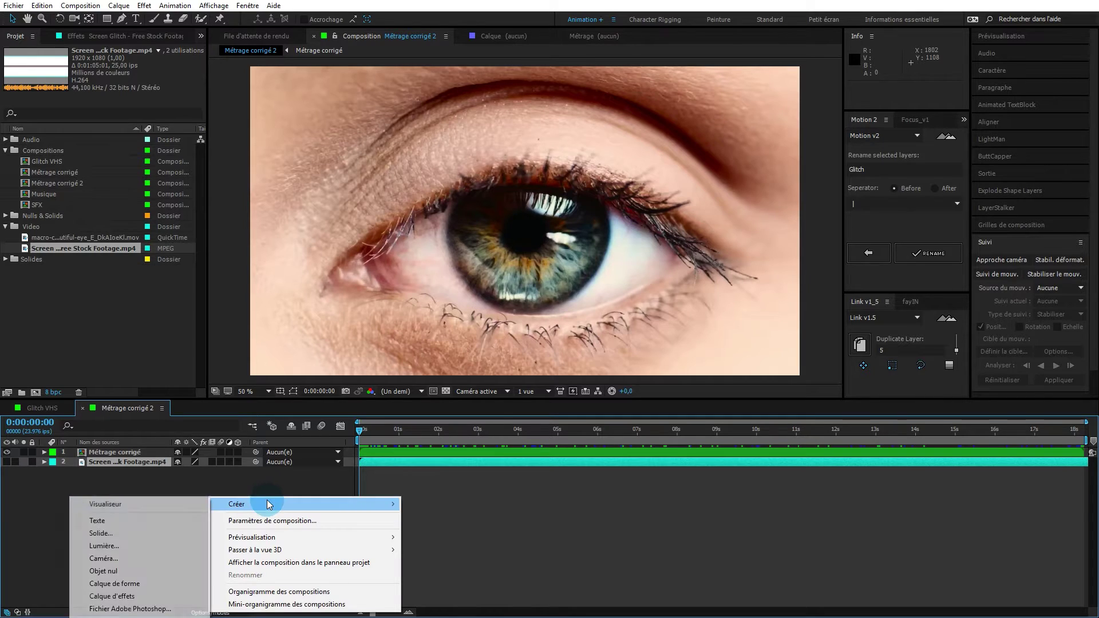
pyautogui.click(136, 596)
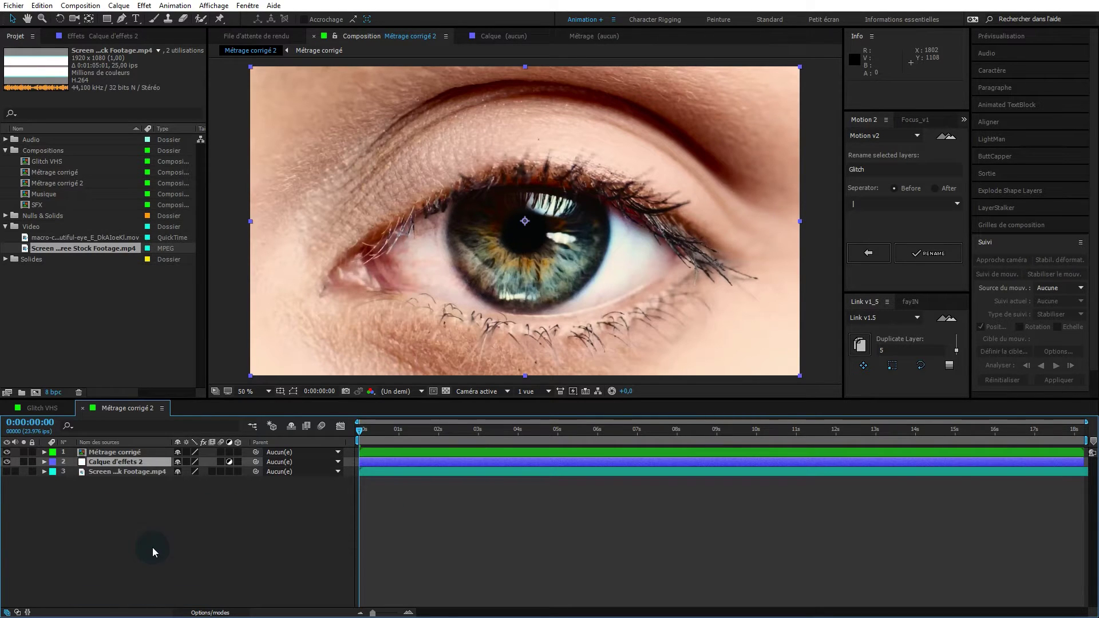
pyautogui.moveTo(122, 465); pyautogui.dragTo(120, 456)
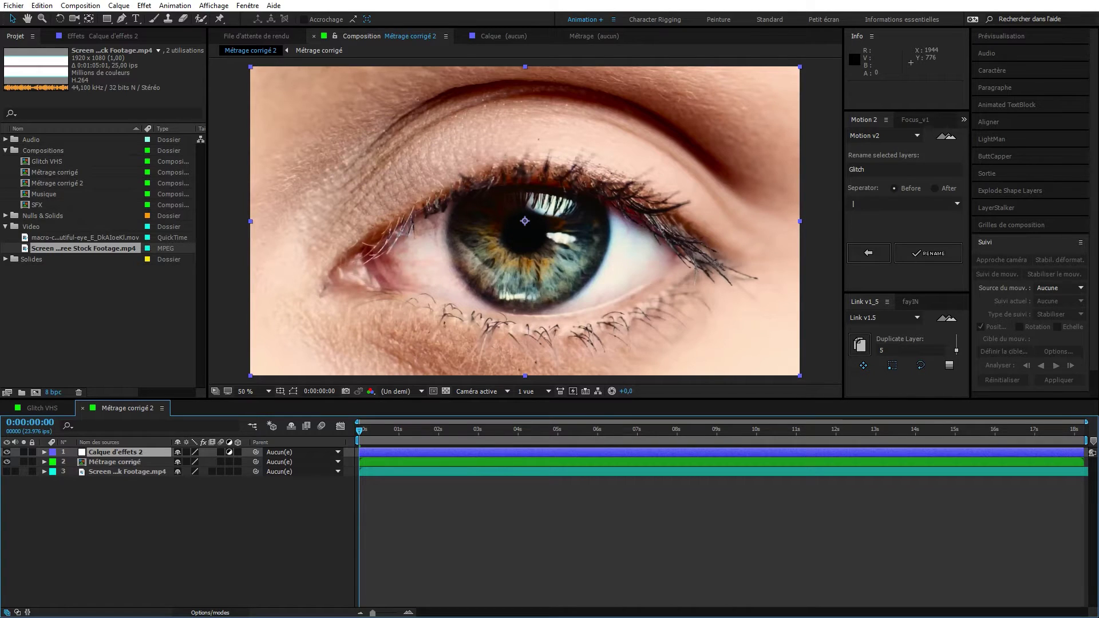
# Step: Apply the custom Glitch_DL animation preset to the Calque d'effets 2 adjustment layer
pyautogui.moveTo(947, 63); pyautogui.dragTo(735, 21)
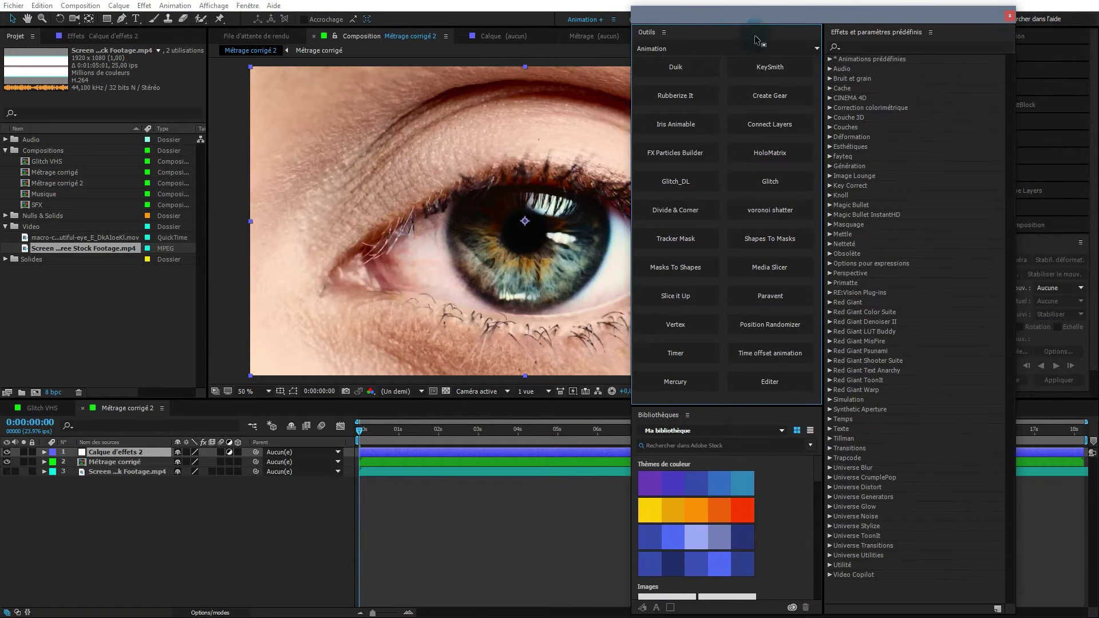
pyautogui.click(830, 59)
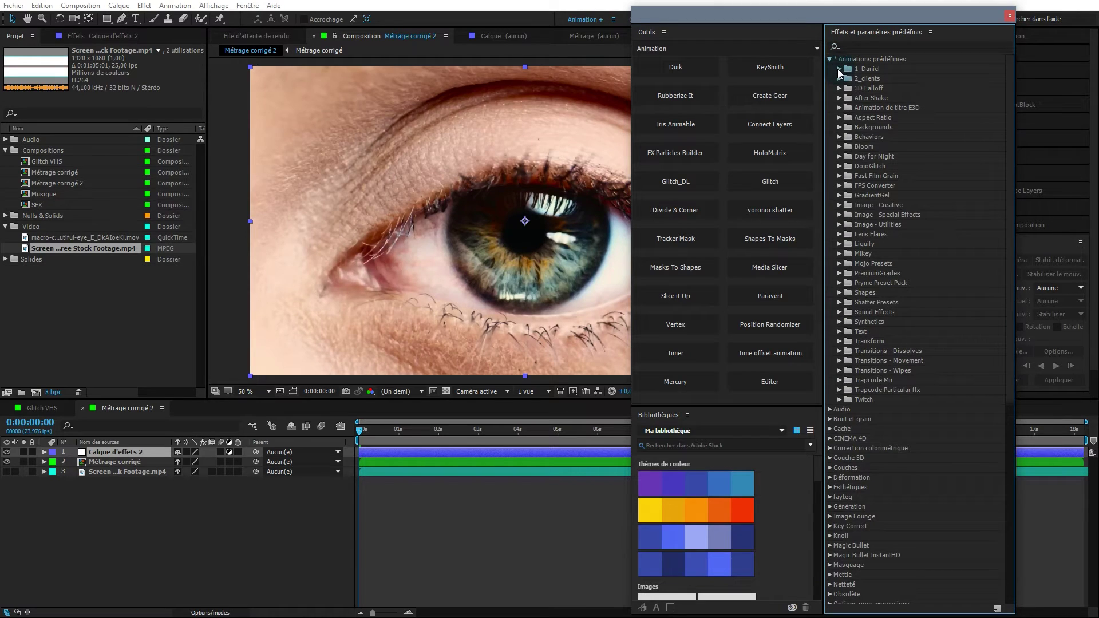
pyautogui.click(839, 68)
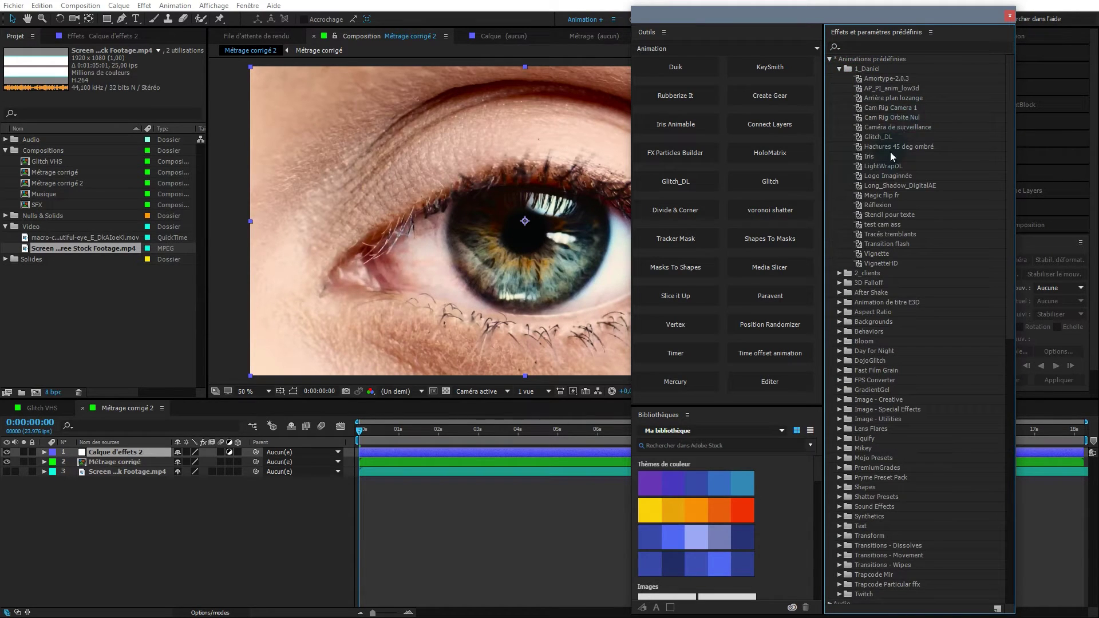
pyautogui.moveTo(885, 138); pyautogui.dragTo(128, 453)
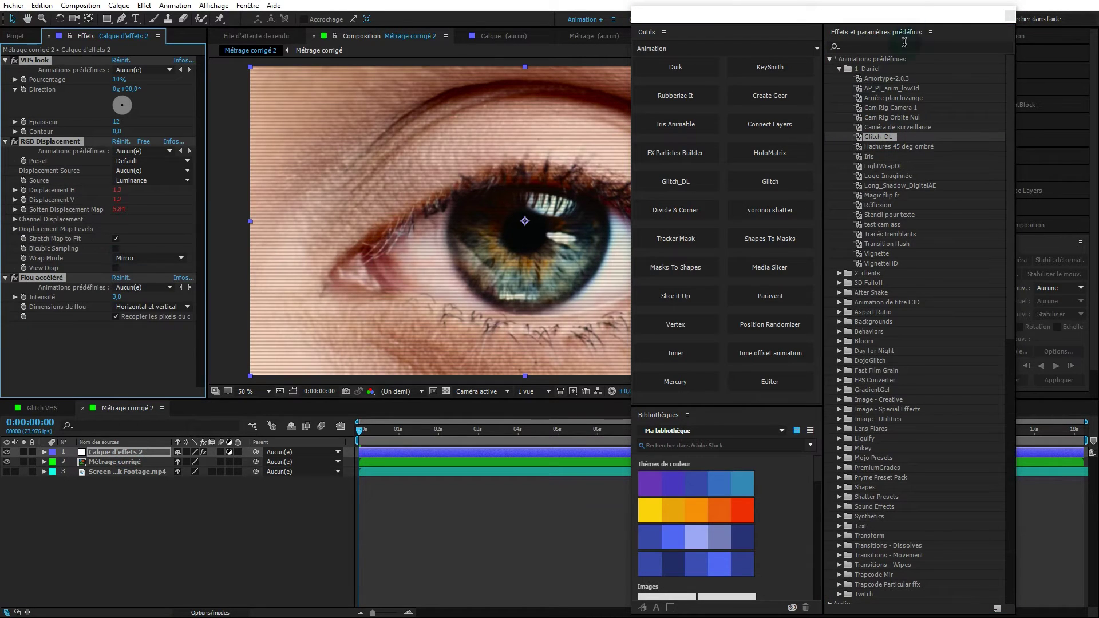
pyautogui.moveTo(893, 14); pyautogui.dragTo(1098, 61)
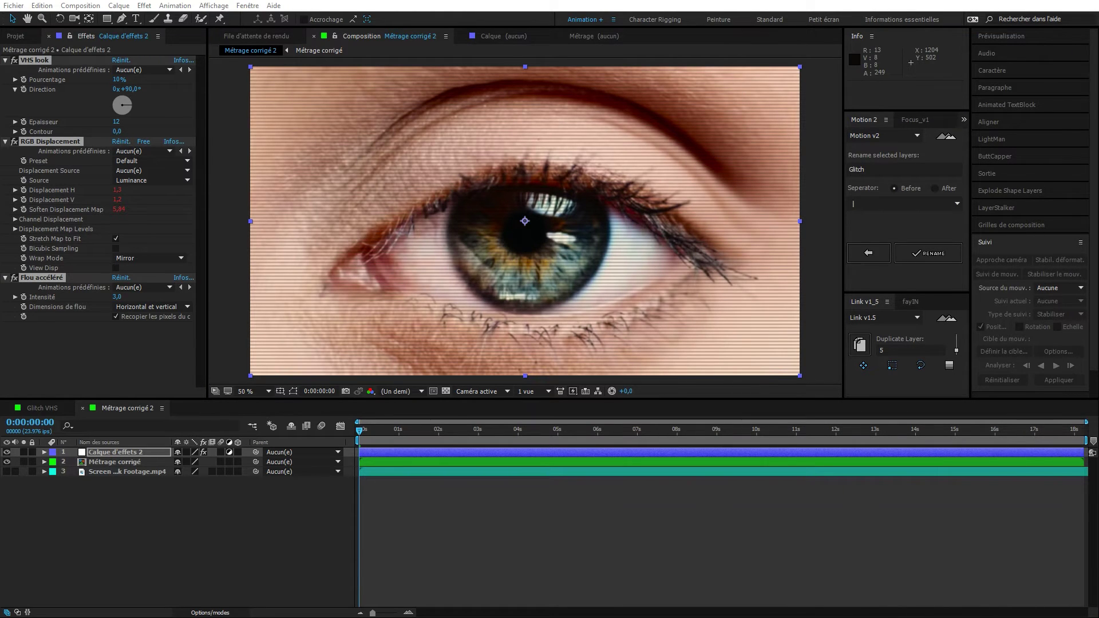
# Step: Set RGB Displacement's Displacement Source to 3. Screen Glitch - Free Stock Footage.mp4 and preview the glitch near the composition start
pyautogui.moveTo(359, 438); pyautogui.dragTo(332, 452)
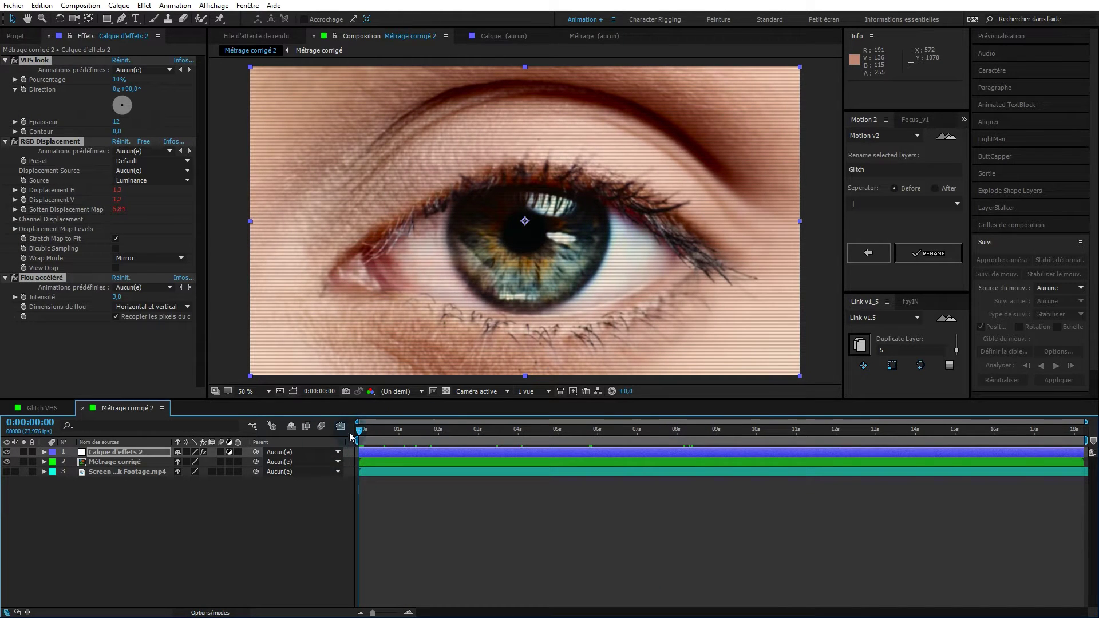
pyautogui.moveTo(359, 431)
pyautogui.mouseDown()
pyautogui.moveTo(493, 426)
pyautogui.moveTo(359, 429)
pyautogui.mouseUp()
pyautogui.click(143, 168)
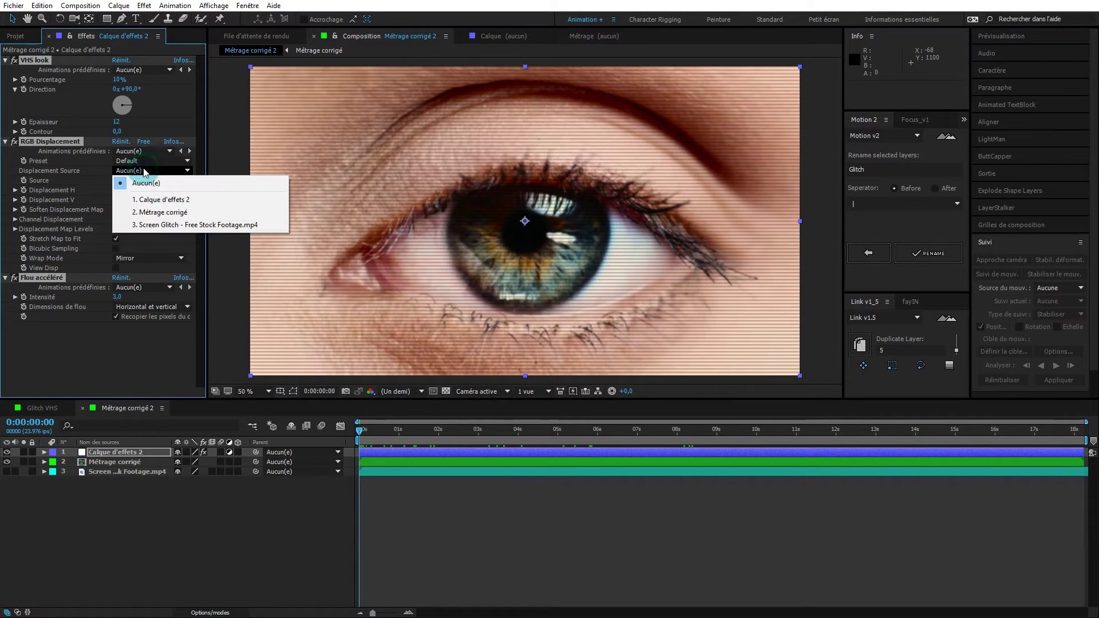
pyautogui.click(174, 225)
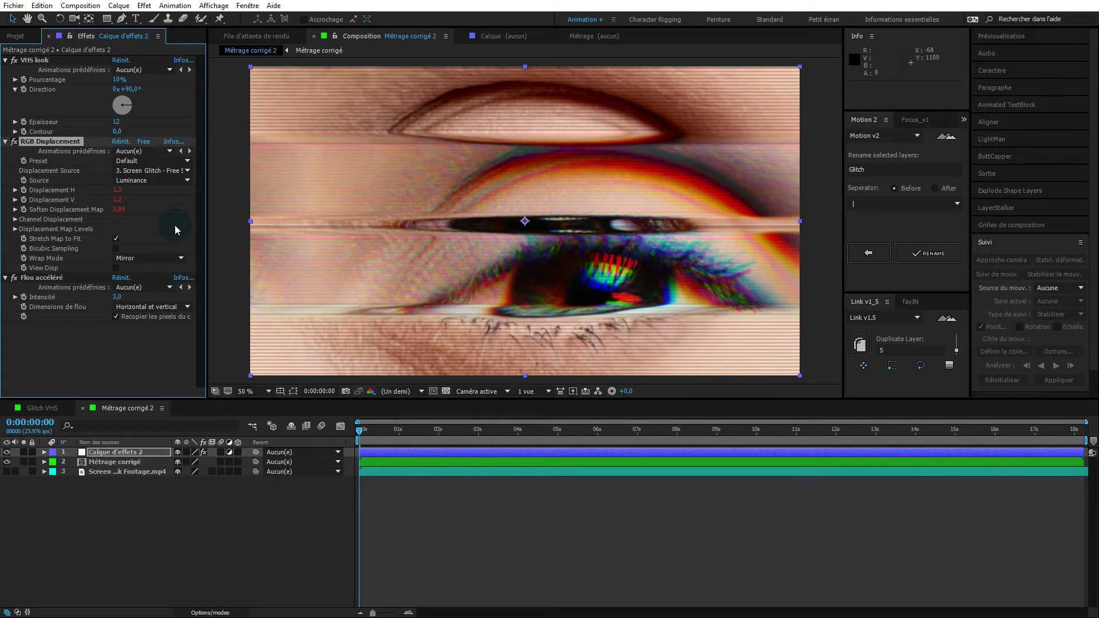
pyautogui.click(374, 432)
pyautogui.moveTo(373, 434); pyautogui.dragTo(345, 435)
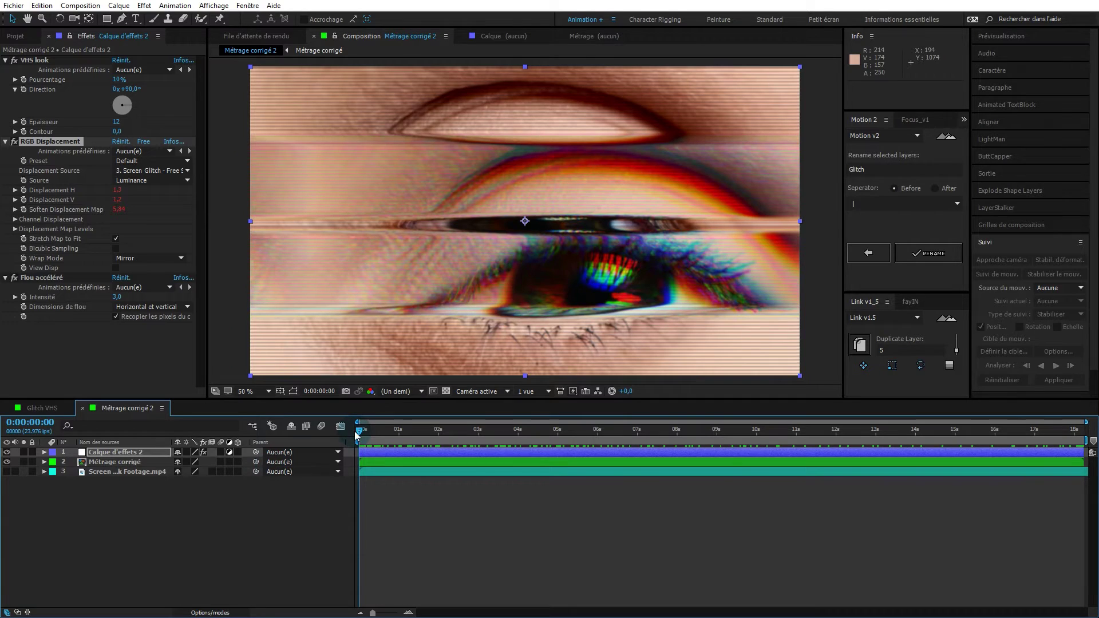
# Step: Trim the Calque d'effets 2 adjustment layer so it runs from 0:00:02:12 to 0:00:03:08
pyautogui.moveTo(360, 433); pyautogui.dragTo(460, 438)
pyautogui.moveTo(359, 452); pyautogui.dragTo(459, 453)
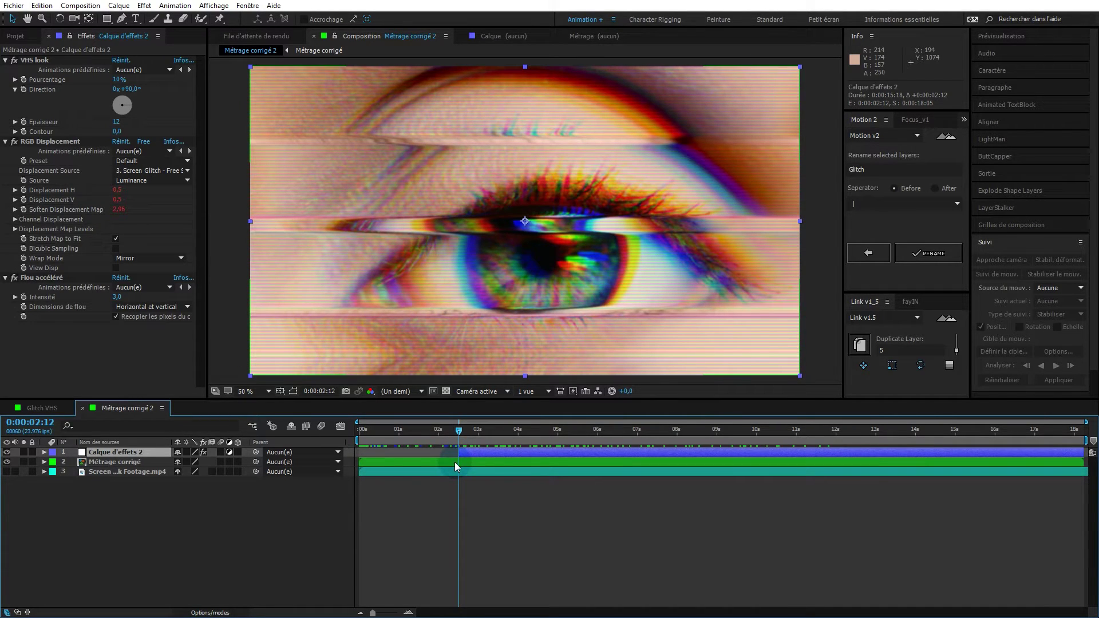
pyautogui.press('space')
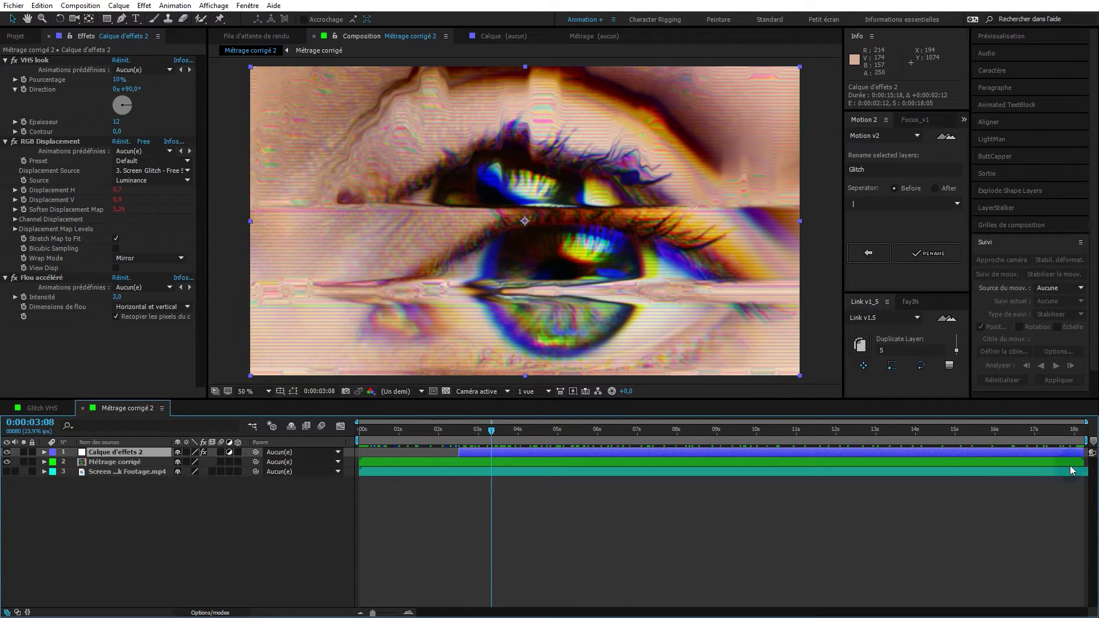
pyautogui.moveTo(1083, 452); pyautogui.dragTo(497, 459)
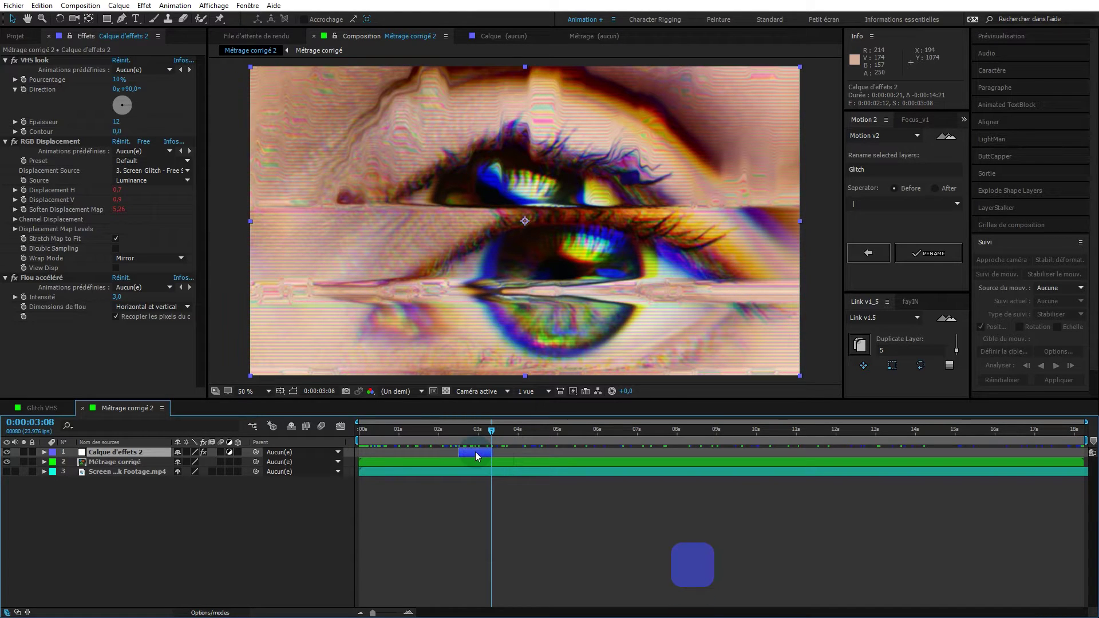
# Step: Play the composition from its beginning to preview the trimmed glitch
pyautogui.moveTo(492, 430); pyautogui.dragTo(321, 435)
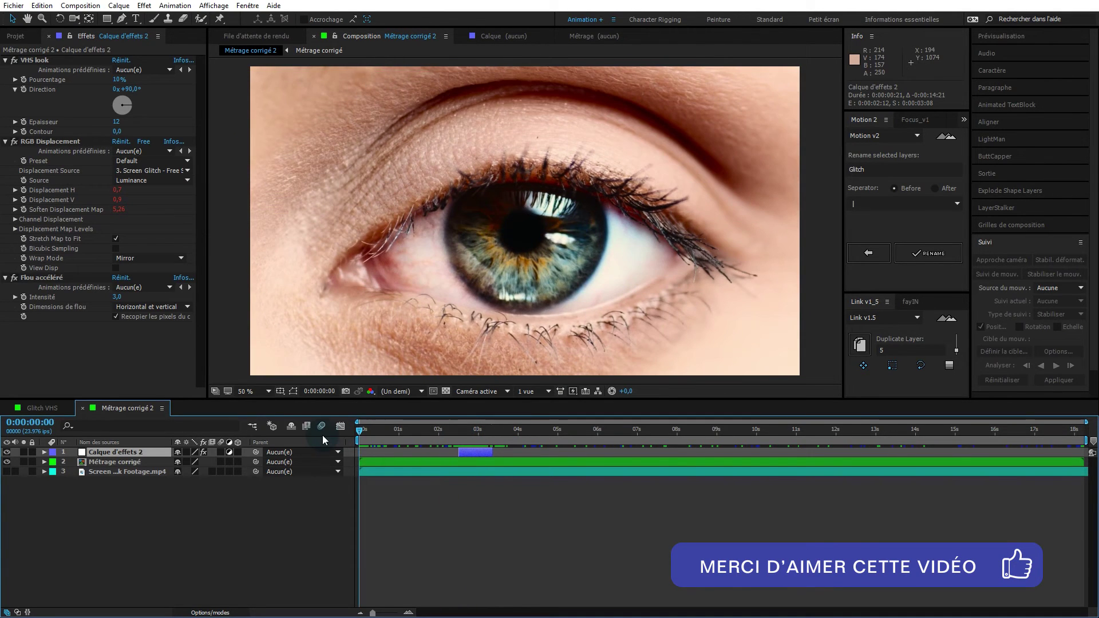
pyautogui.press('space')
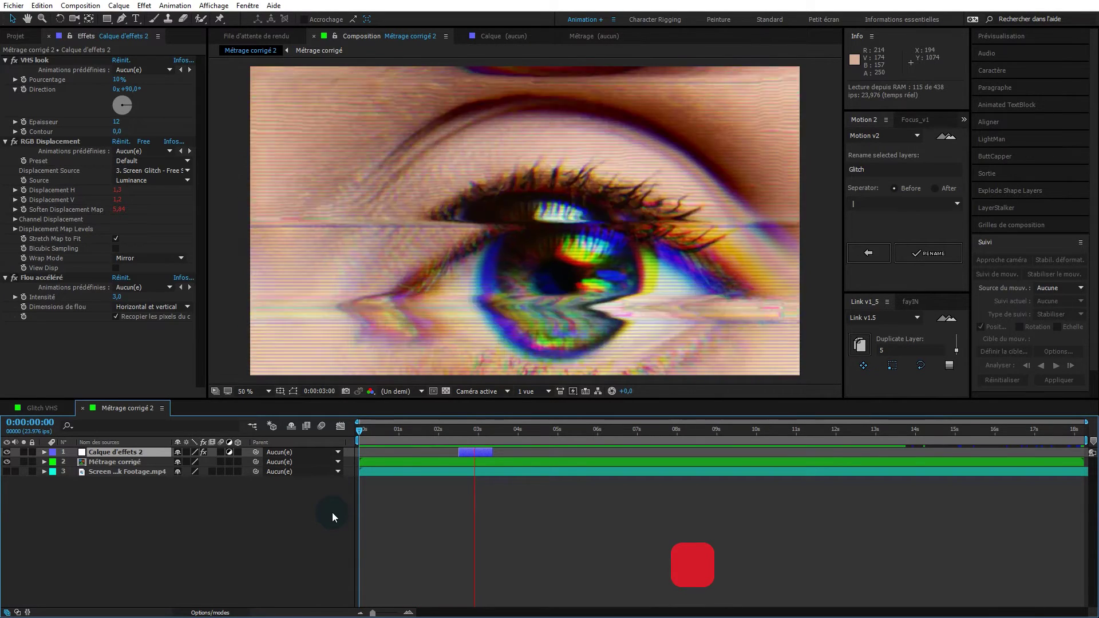
pyautogui.press('space')
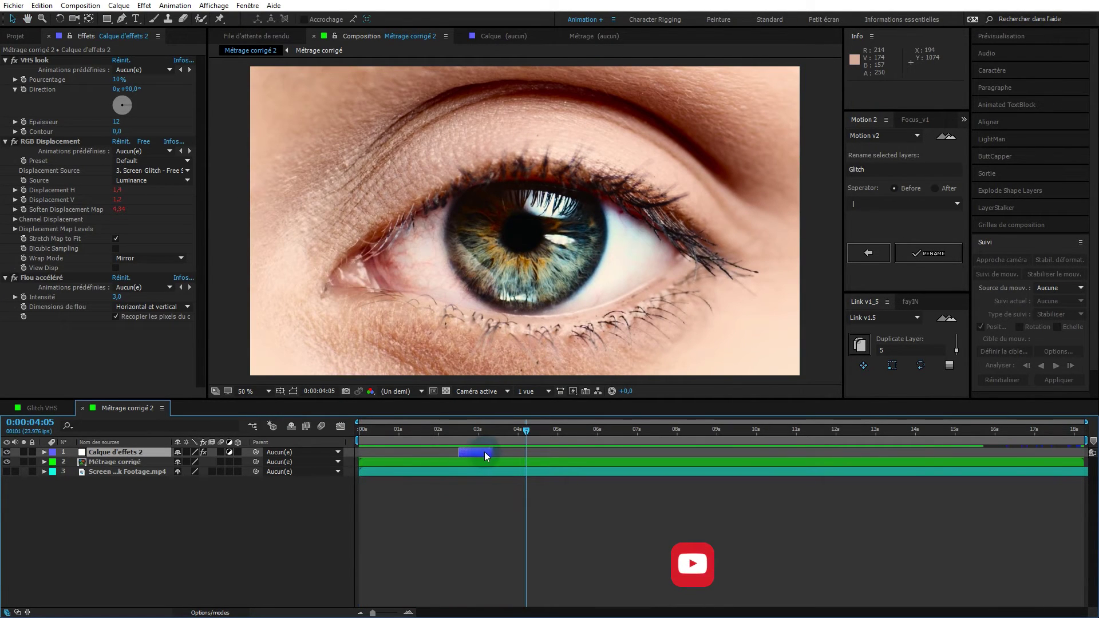
# Step: Shorten the Calque d'effets 2 adjustment layer so it ends at 0:00:02:22 and preview the result from the composition start
pyautogui.click(481, 452)
pyautogui.moveTo(482, 452); pyautogui.dragTo(311, 442)
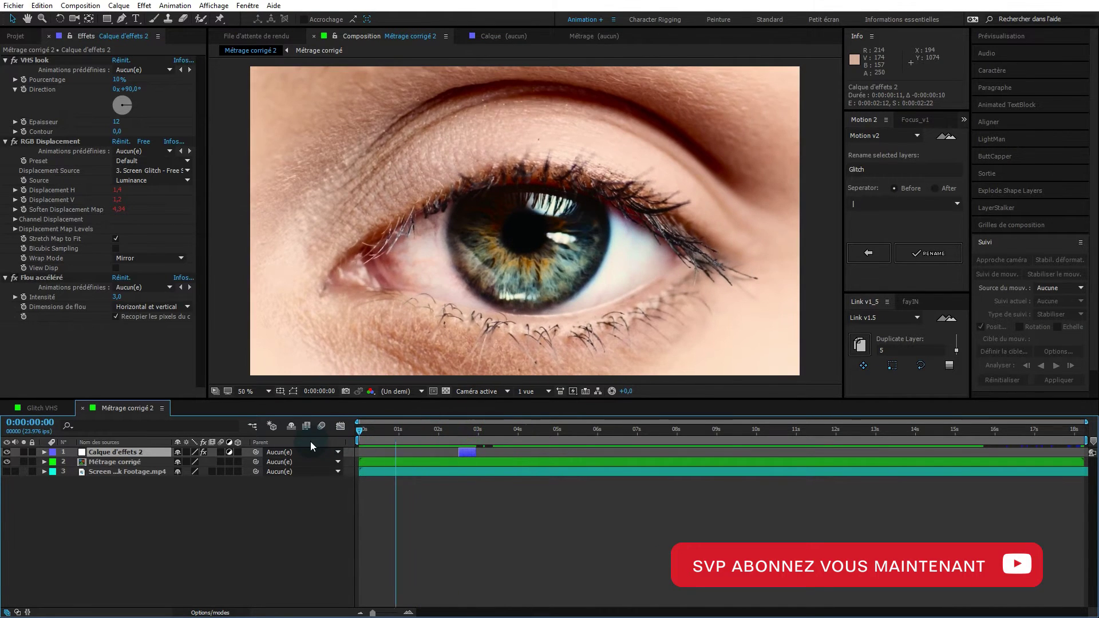
pyautogui.press('space')
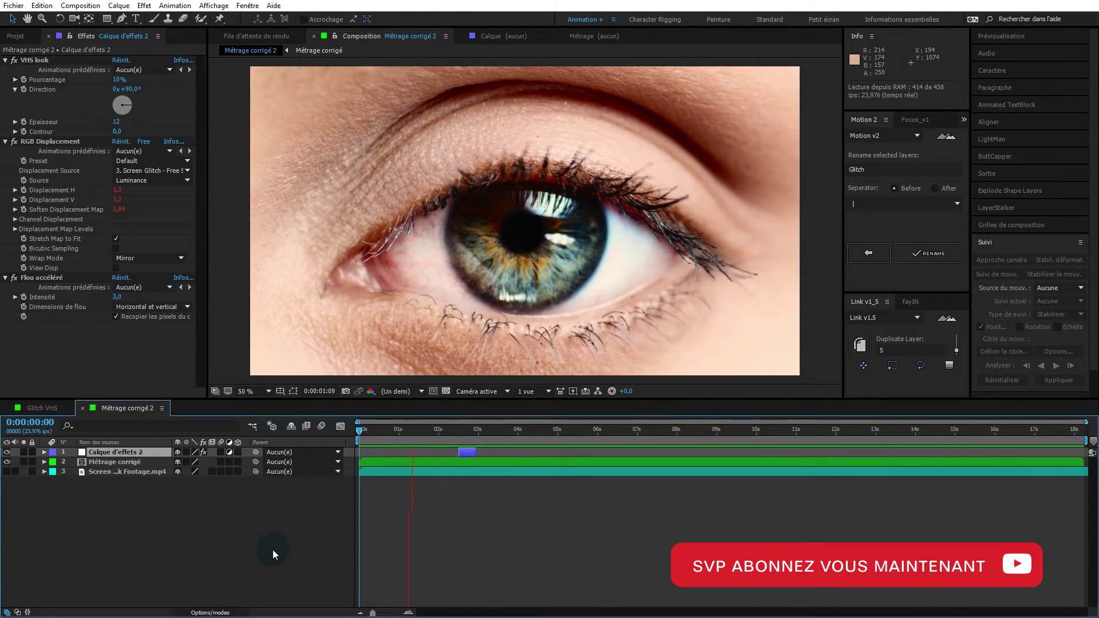
pyautogui.press('space')
pyautogui.moveTo(499, 430); pyautogui.dragTo(449, 465)
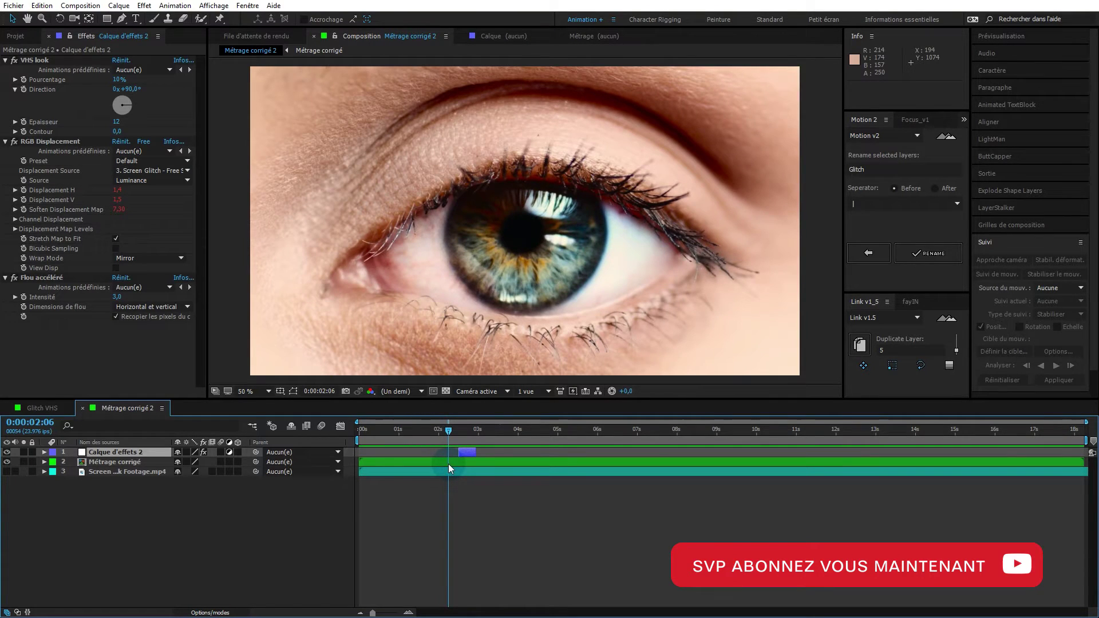
# Step: Duplicate the Calque d'effets 2 adjustment layer and make the copy run from 0:00:07:01 to 0:00:07:06
pyautogui.click(139, 452)
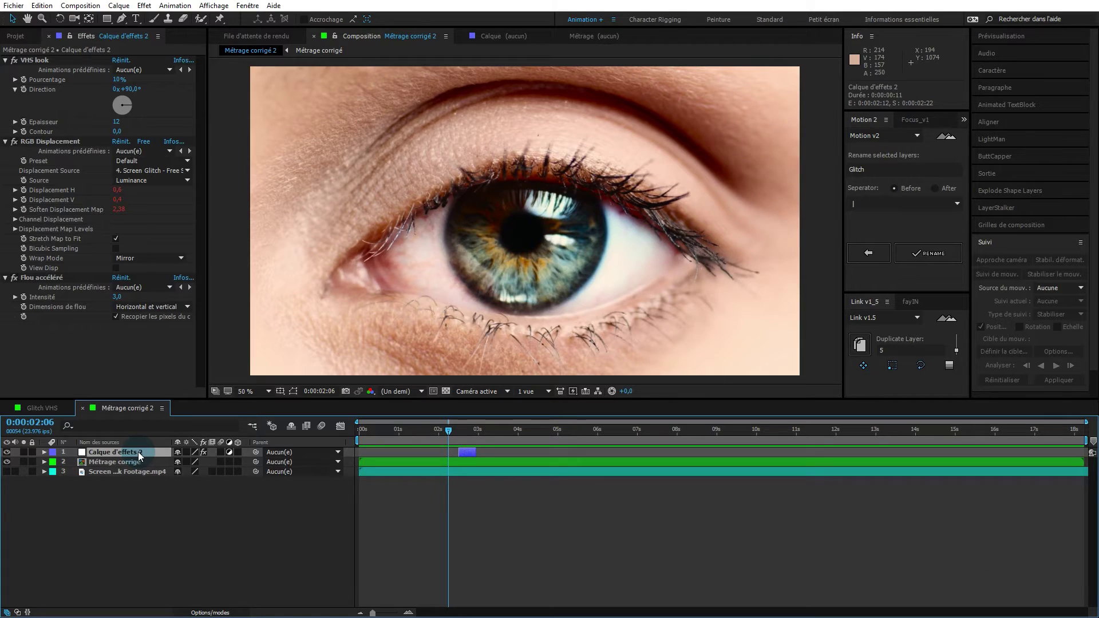
pyautogui.hotkey('ctrl', 'd')
pyautogui.moveTo(467, 453); pyautogui.dragTo(643, 433)
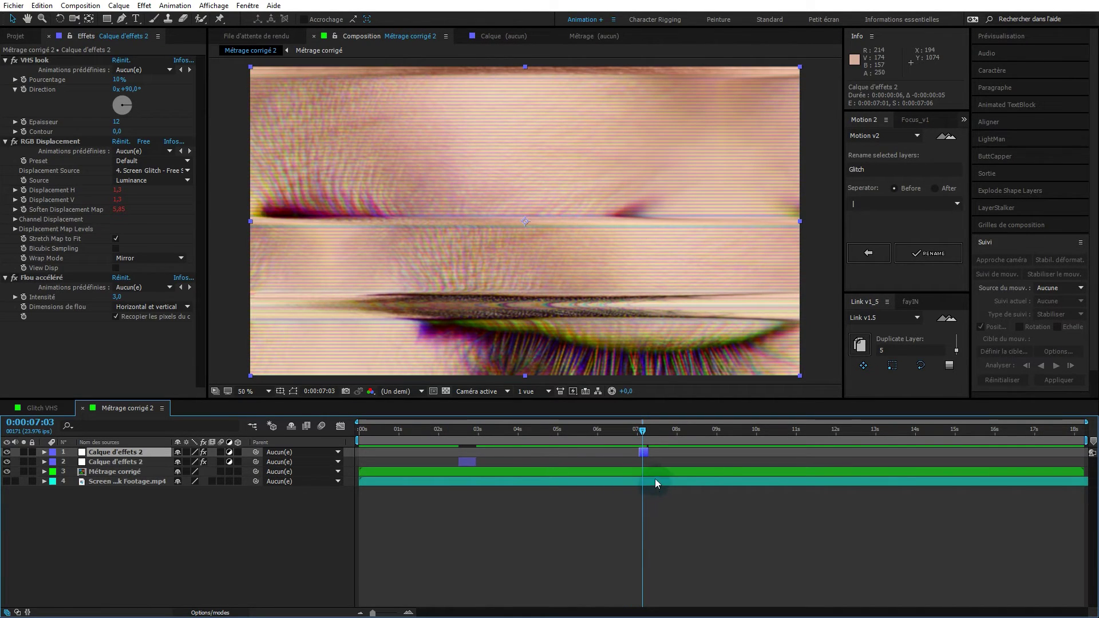
# Step: Slide the Screen Glitch footage layer 3 seconds earlier to vary the displacement pattern under the glitches
pyautogui.moveTo(634, 429); pyautogui.dragTo(468, 430)
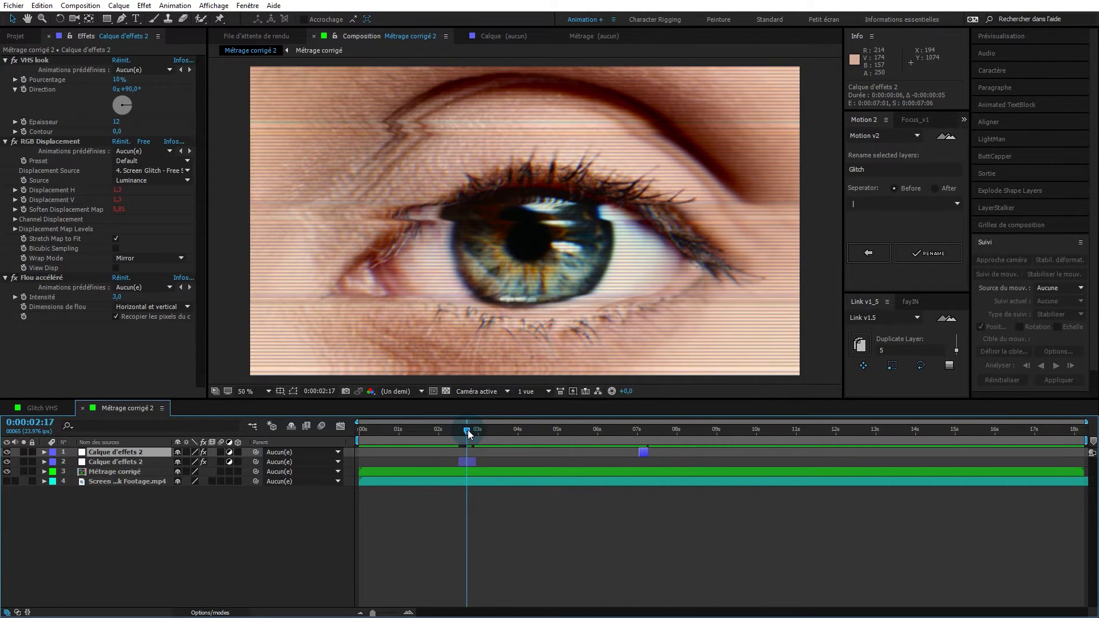
pyautogui.moveTo(859, 482); pyautogui.dragTo(730, 483)
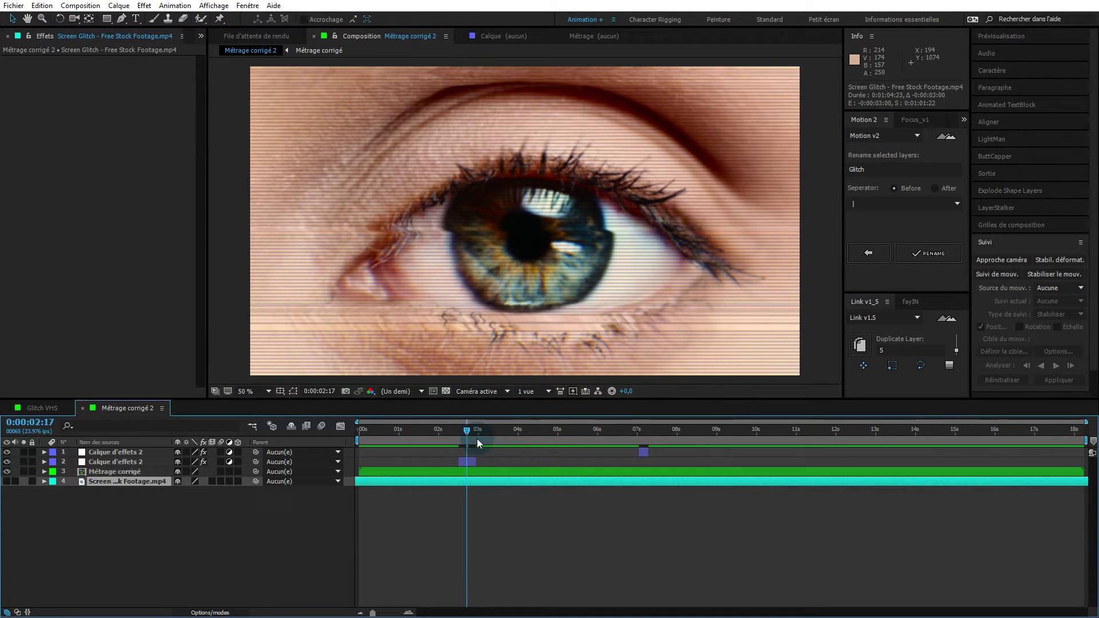
pyautogui.moveTo(460, 431); pyautogui.dragTo(615, 430)
# Step: Duplicate the topmost adjustment layer and make the new copy run from 0:00:09:00 to 0:00:09:09
pyautogui.click(115, 452)
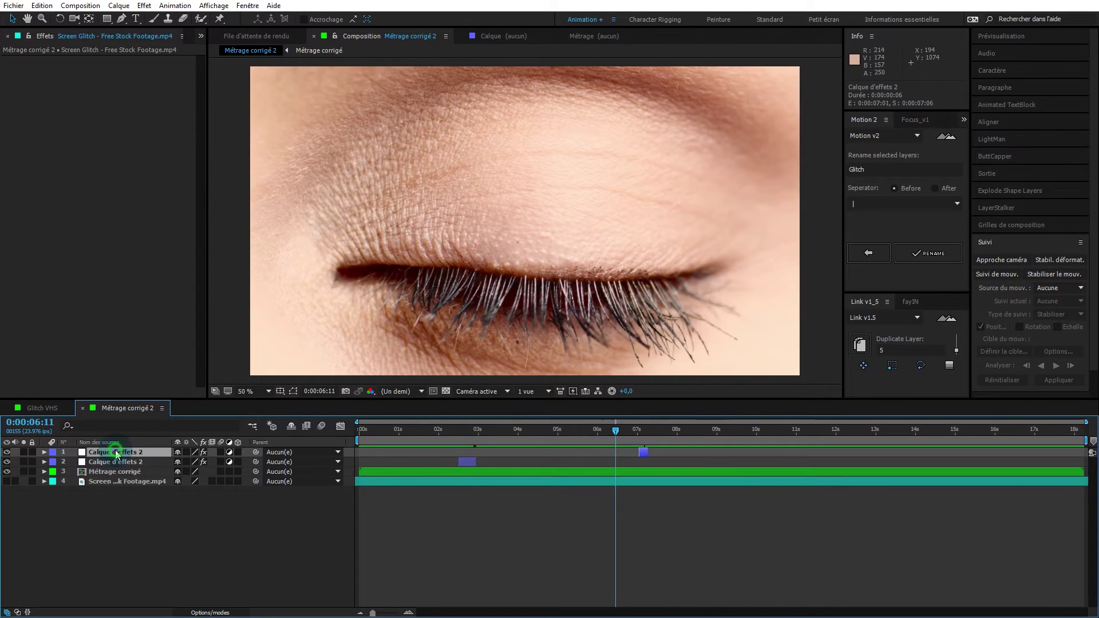
pyautogui.hotkey('ctrl', 'd')
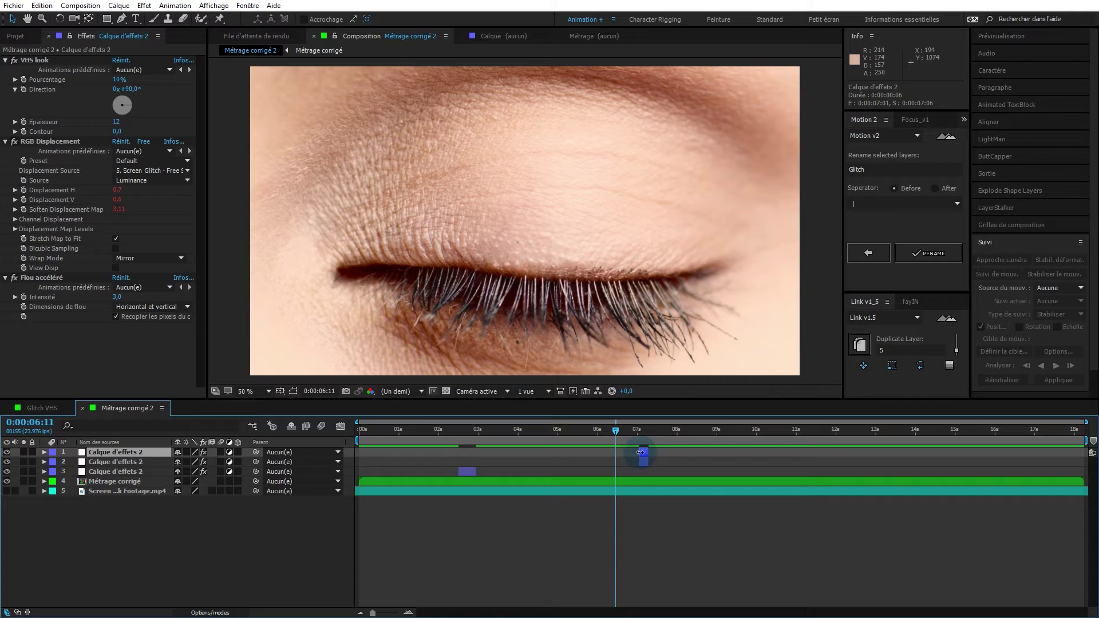
pyautogui.moveTo(645, 453); pyautogui.dragTo(732, 453)
# Step: Add two more copies of the adjustment layer, running from 0:00:11:16 to 0:00:11:22 and from 0:00:14:20 to 0:00:15:10
pyautogui.hotkey('ctrl', 'd')
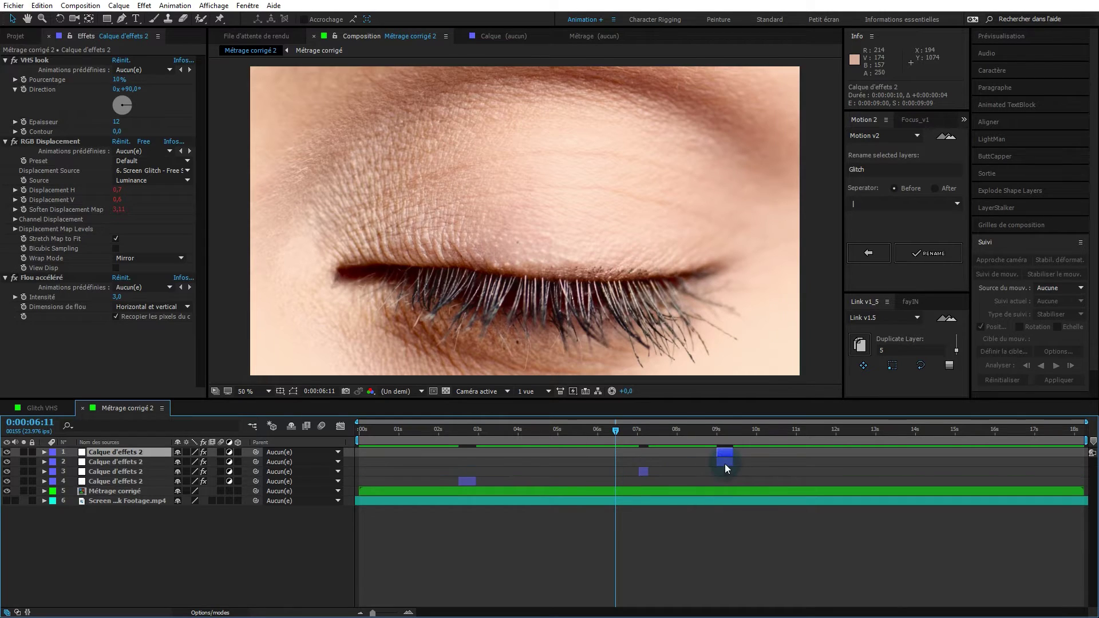
pyautogui.moveTo(724, 449); pyautogui.dragTo(830, 454)
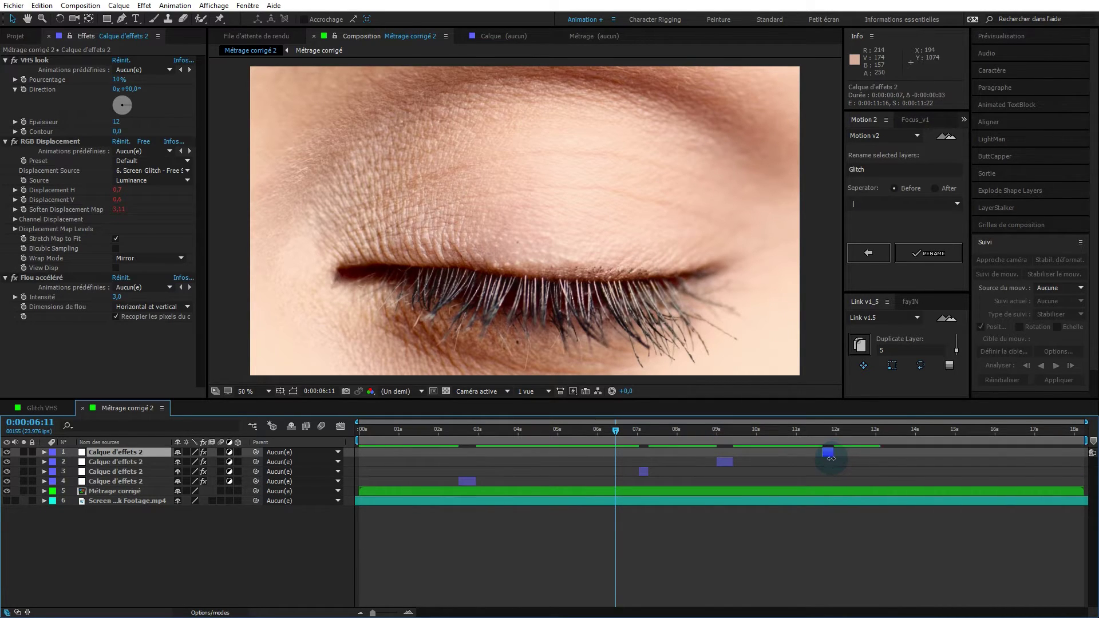
pyautogui.hotkey('ctrl', 'd')
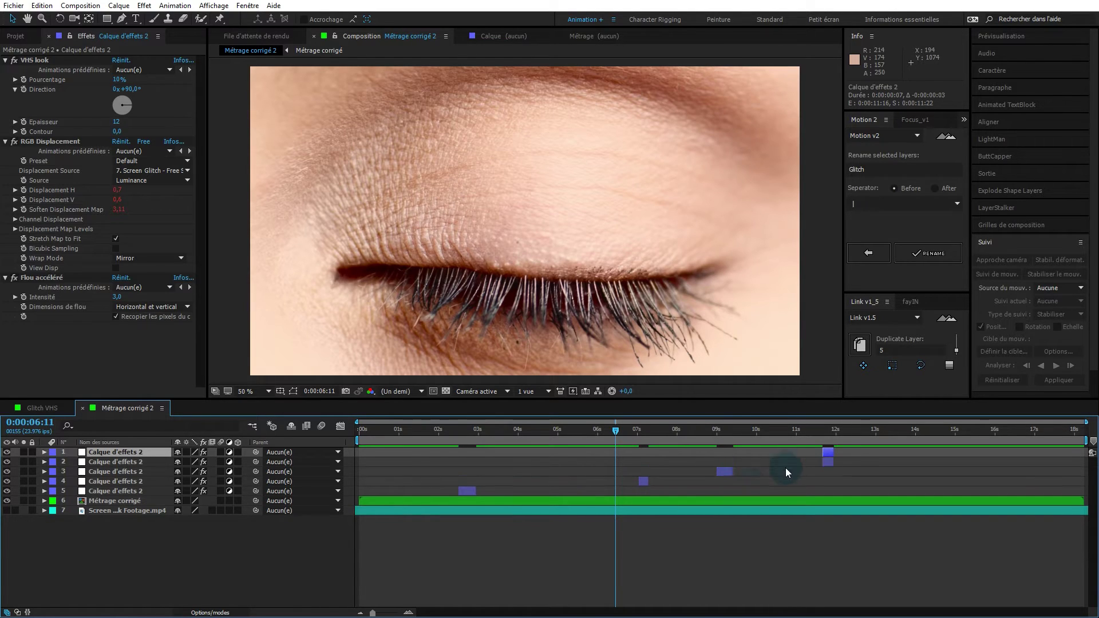
pyautogui.moveTo(830, 450); pyautogui.dragTo(973, 452)
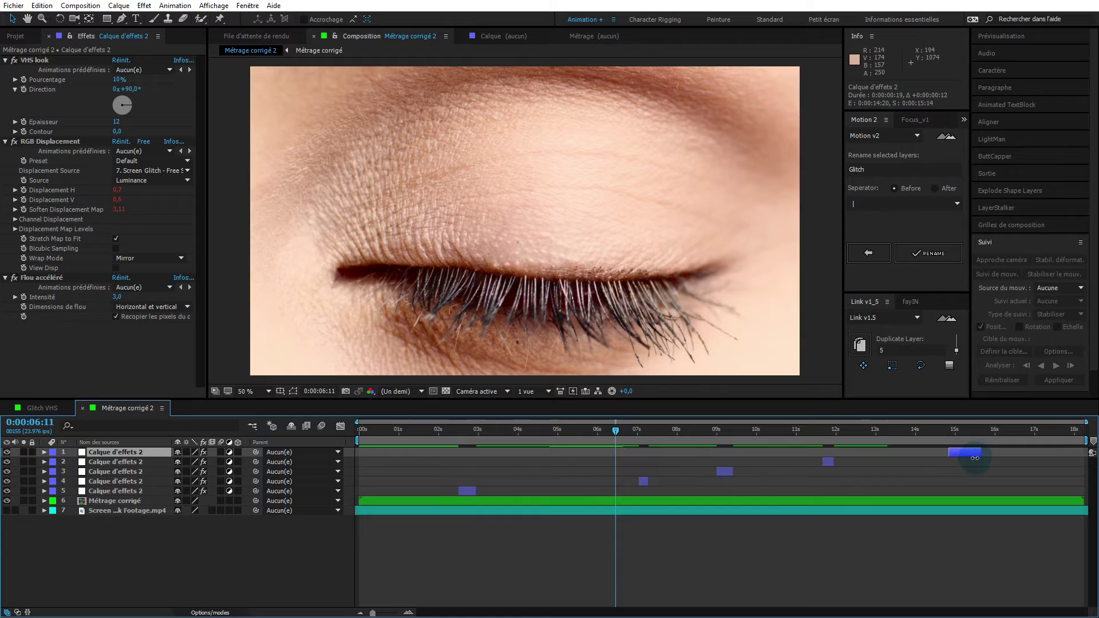
# Step: Play the composition from the start, and examine the first glitch frame by frame from 0:00:02:16 to 0:00:02:18
pyautogui.moveTo(599, 428); pyautogui.dragTo(253, 495)
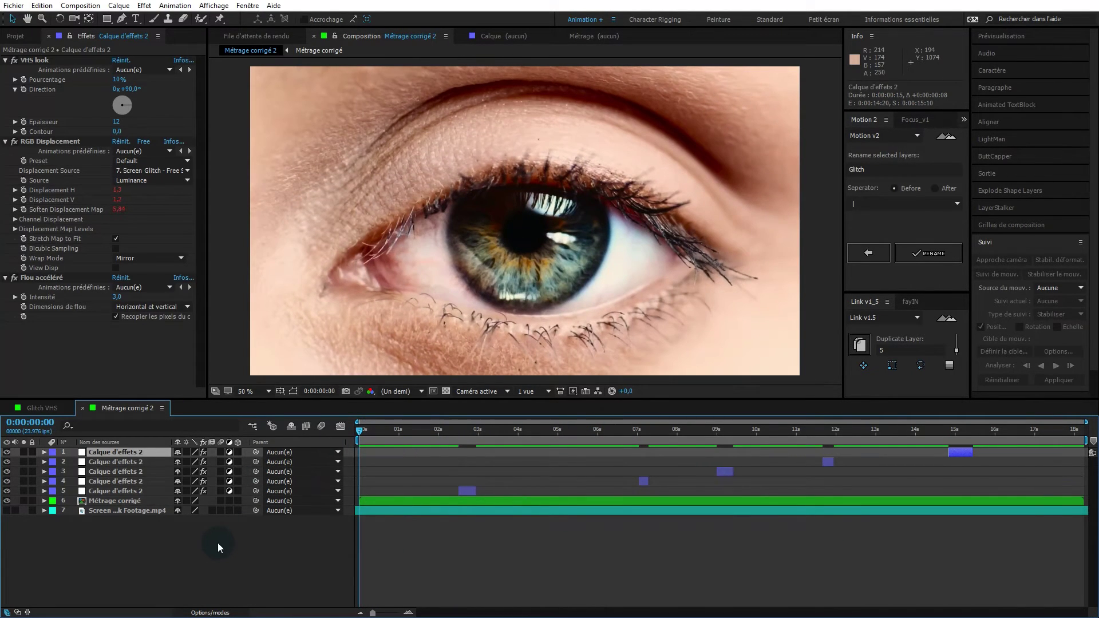
pyautogui.press('space')
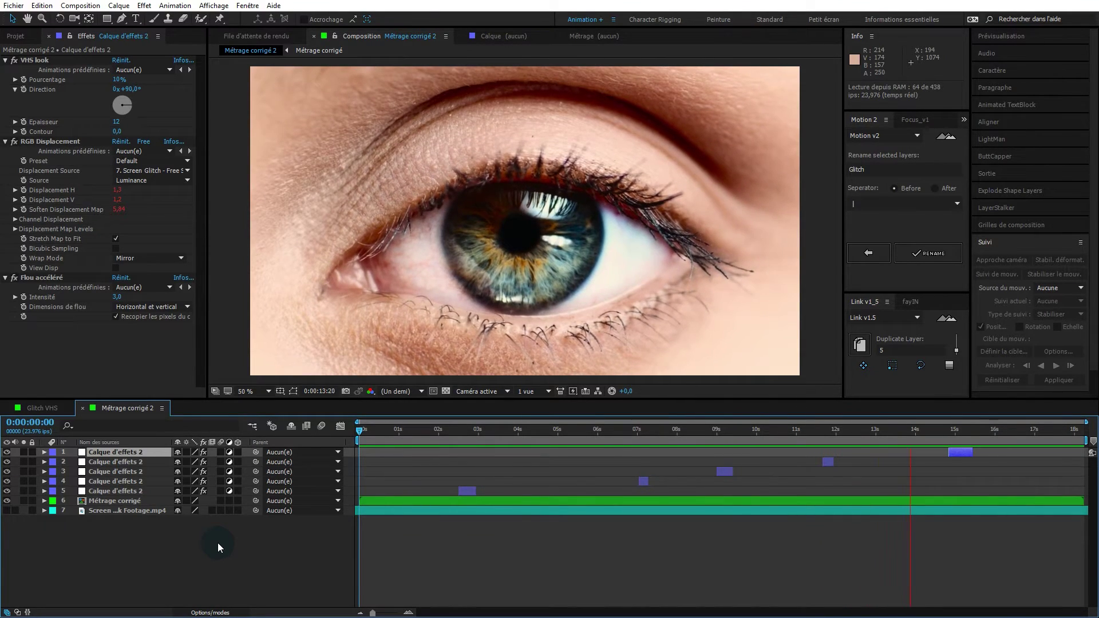
pyautogui.press('space')
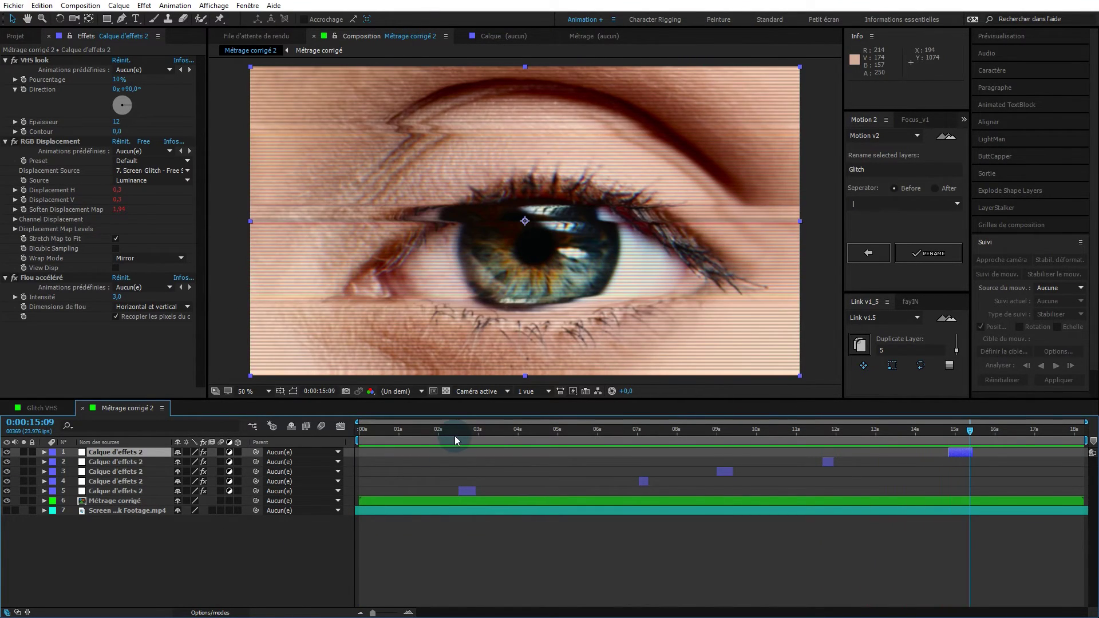
pyautogui.moveTo(461, 431); pyautogui.dragTo(465, 430)
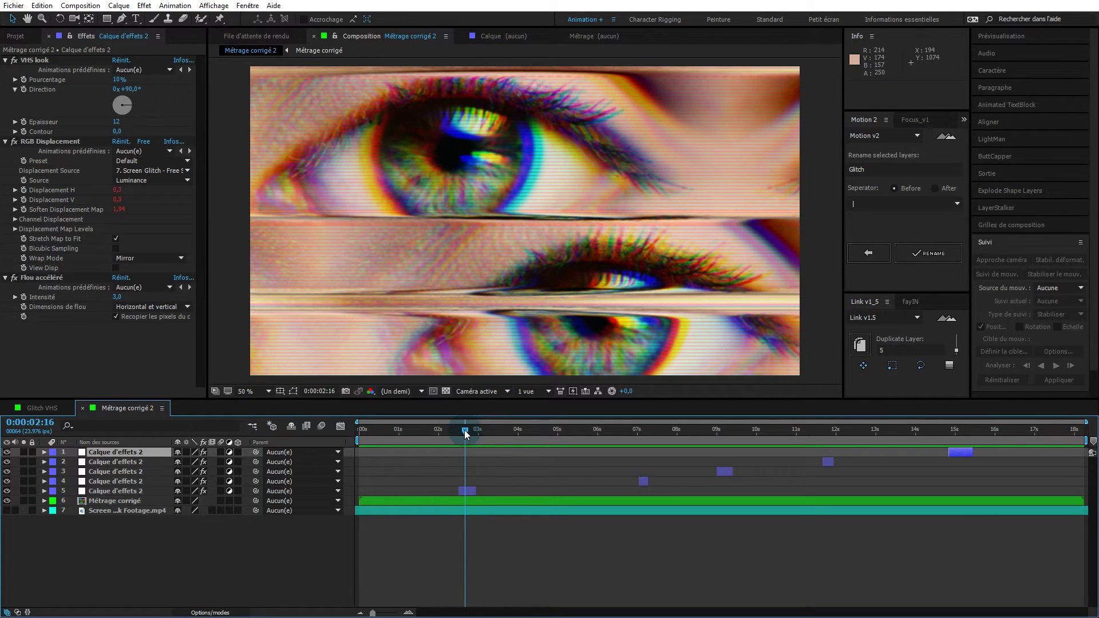
pyautogui.moveTo(465, 430); pyautogui.dragTo(465, 430)
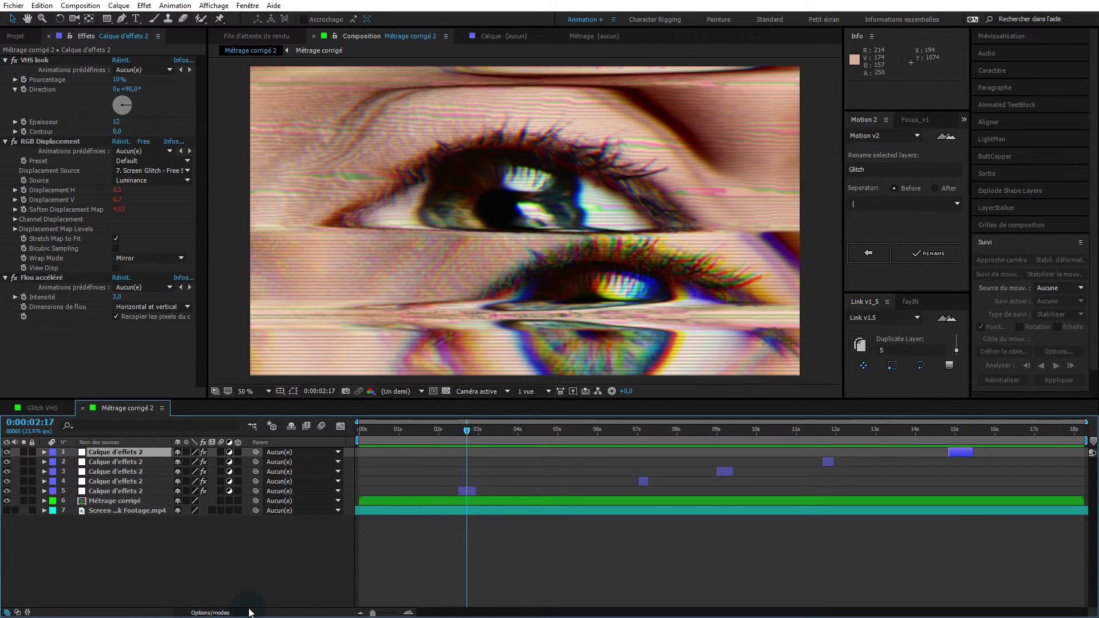
pyautogui.moveTo(467, 431); pyautogui.dragTo(467, 433)
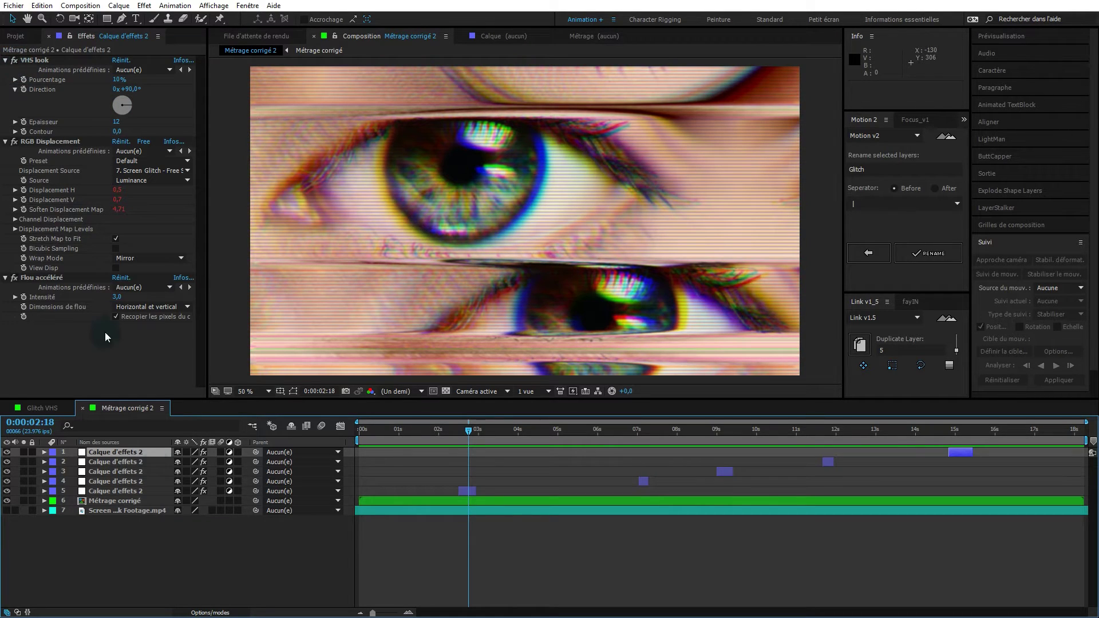
# Step: Toggle VHS look and Flou accéléré off and on for the first glitch's adjustment layer to compare their contribution
pyautogui.click(123, 491)
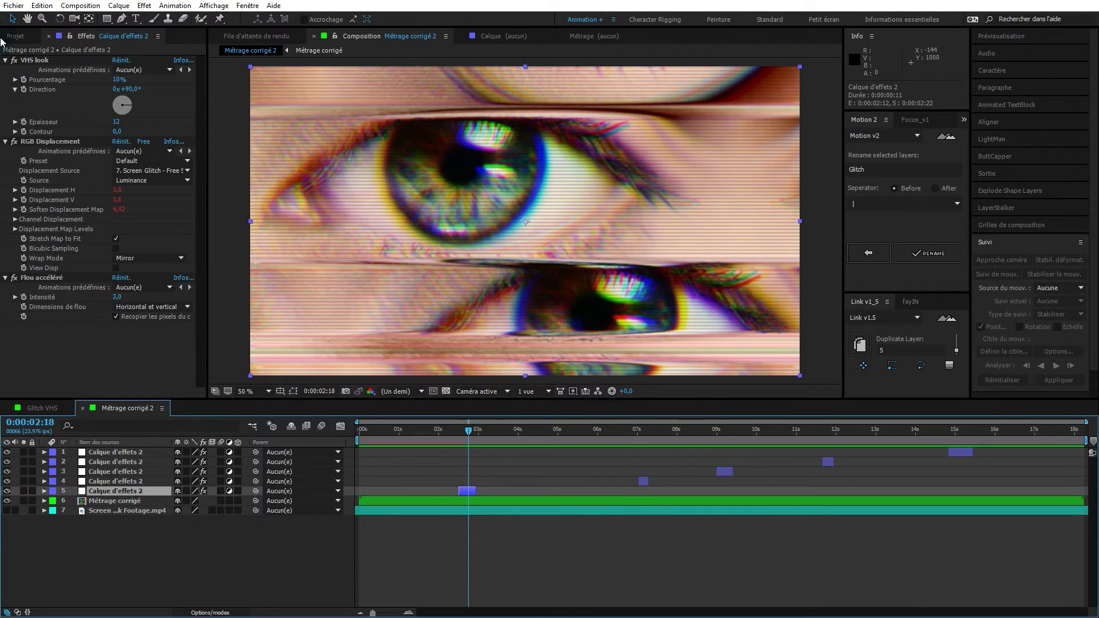
pyautogui.click(14, 60)
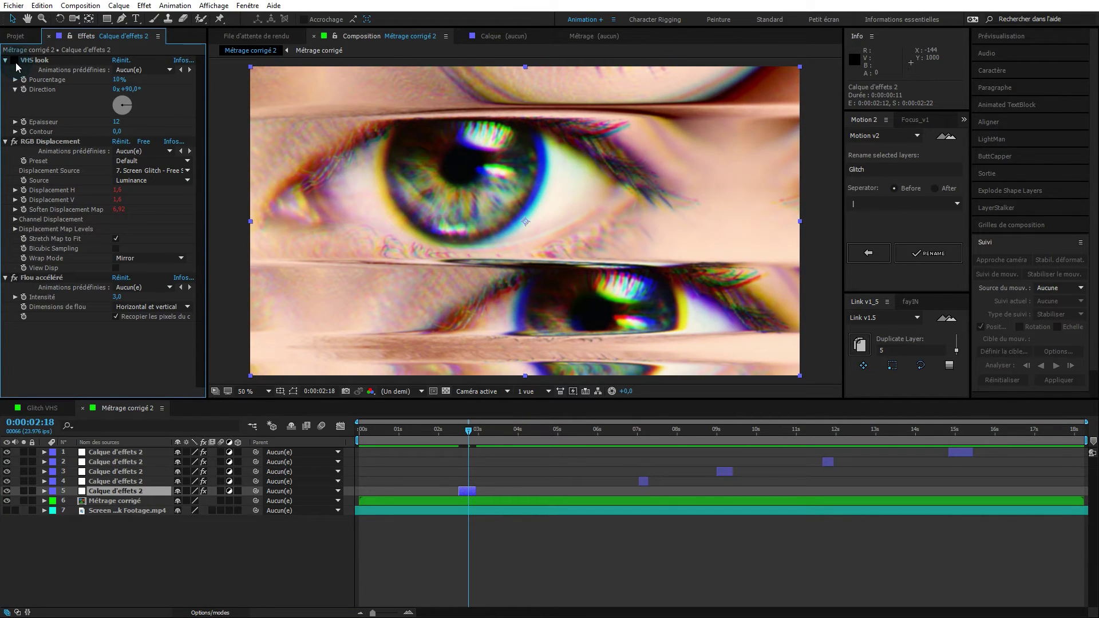
pyautogui.click(14, 61)
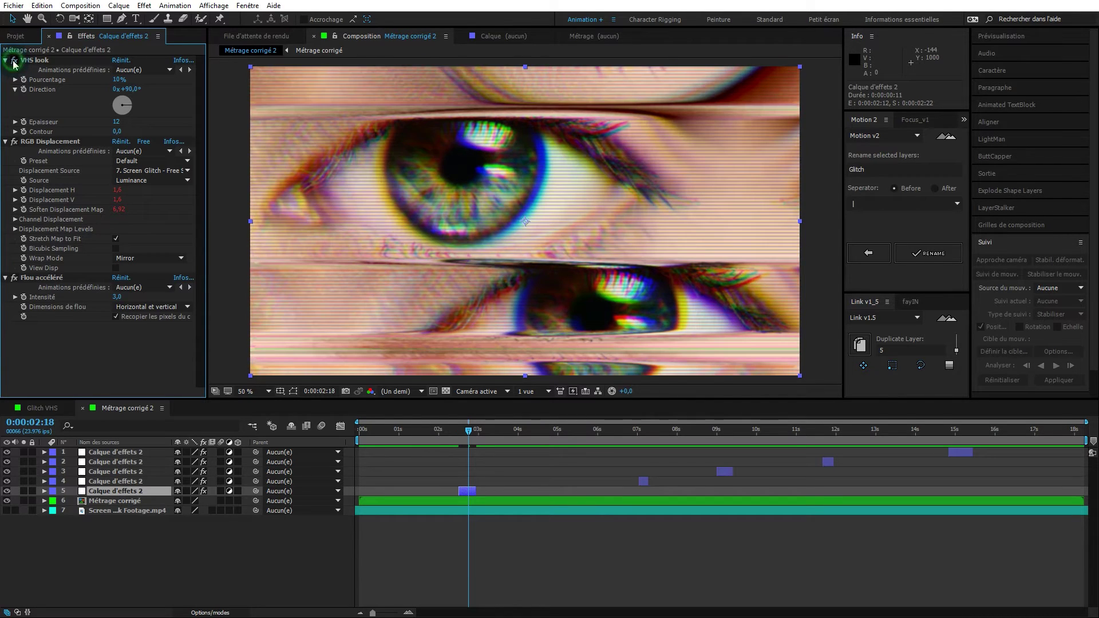
pyautogui.click(14, 60)
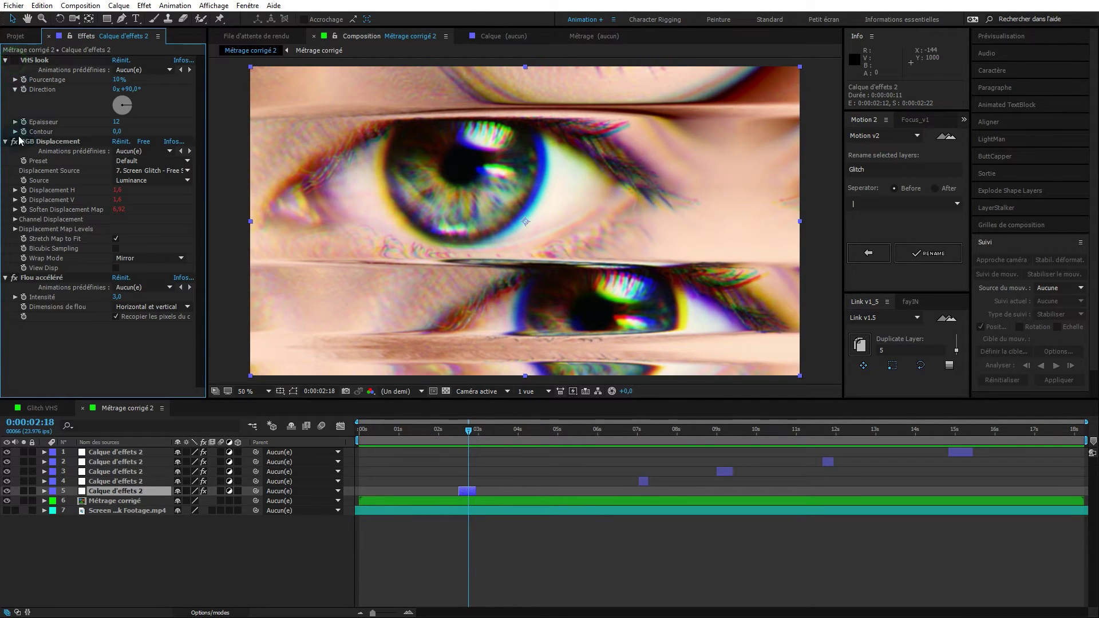
pyautogui.click(15, 278)
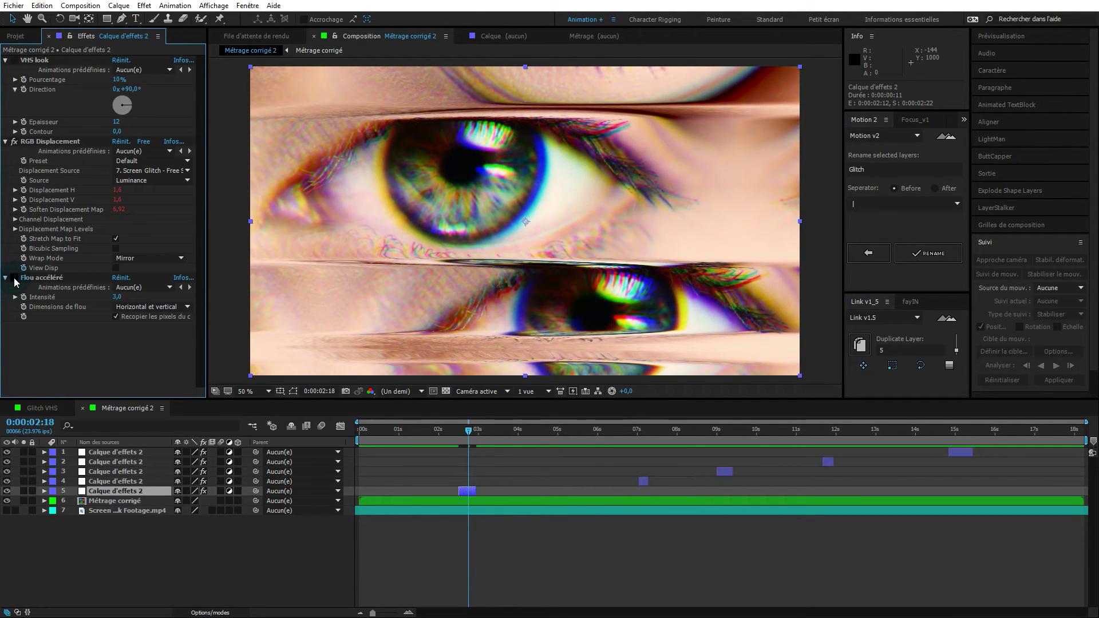
pyautogui.click(15, 278)
pyautogui.click(14, 278)
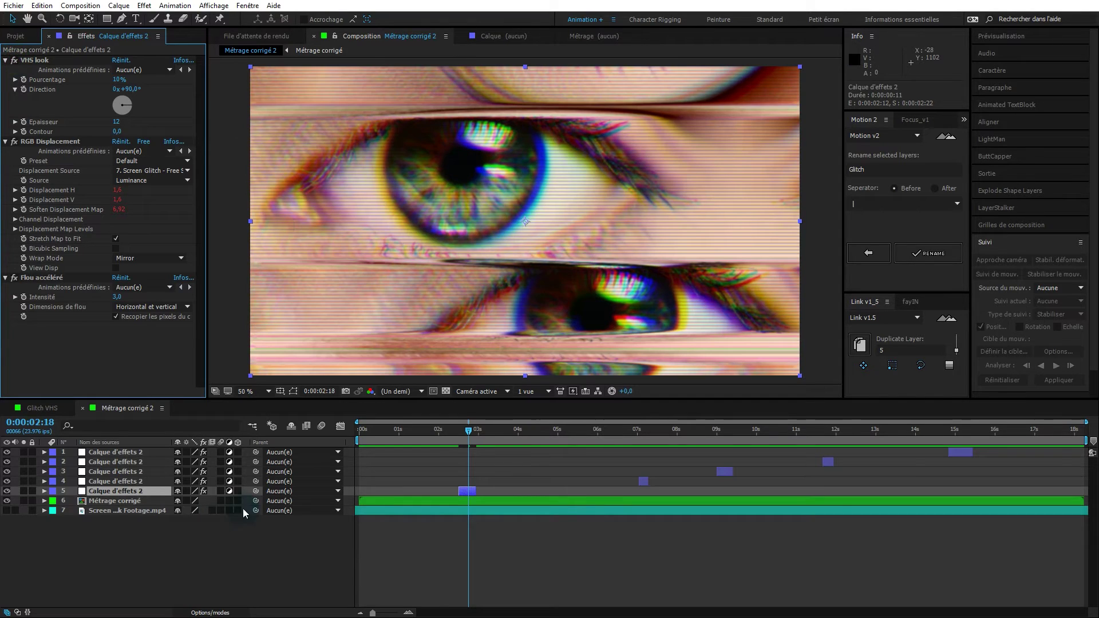
# Step: Add Pavane - Repose.wav from the Audio folder as the bottom layer, starting at the beginning of the composition
pyautogui.moveTo(468, 434); pyautogui.dragTo(358, 441)
pyautogui.click(360, 438)
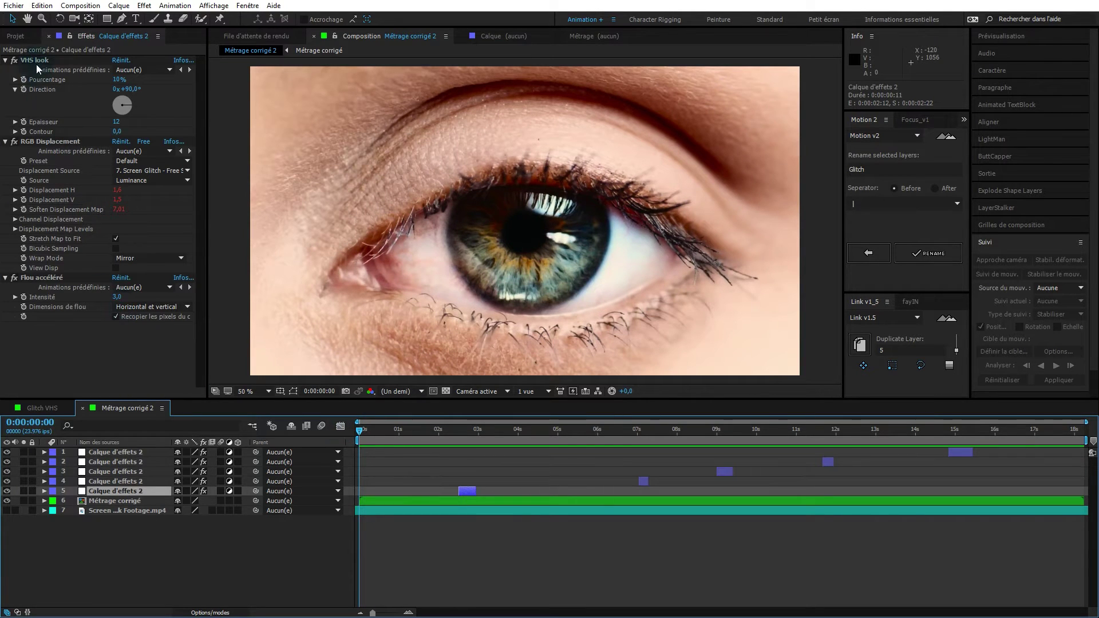
pyautogui.click(23, 36)
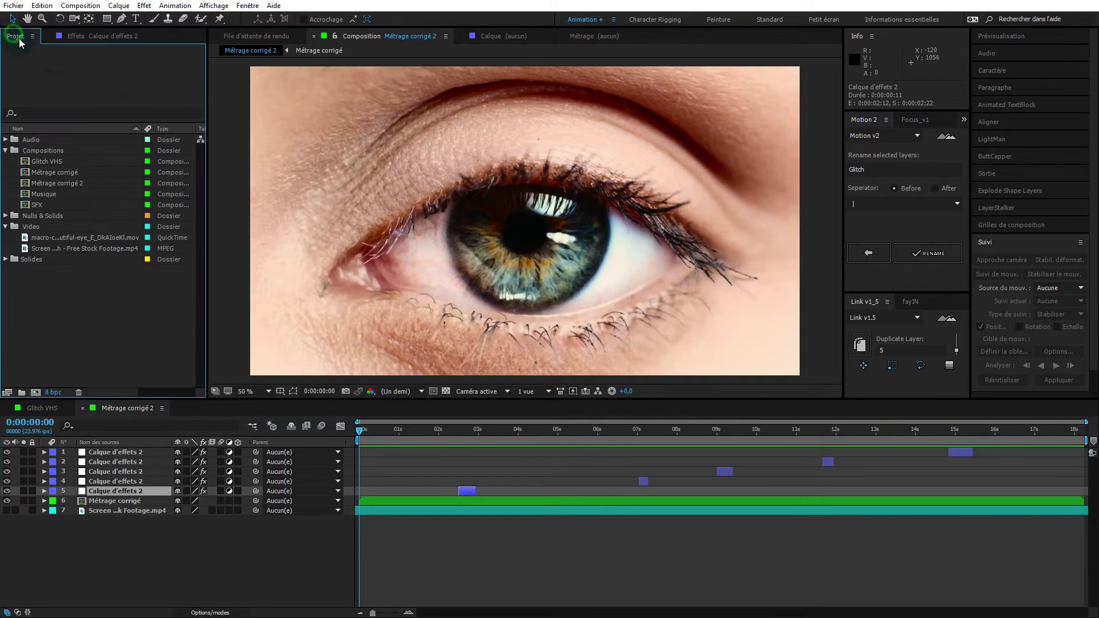
pyautogui.click(6, 139)
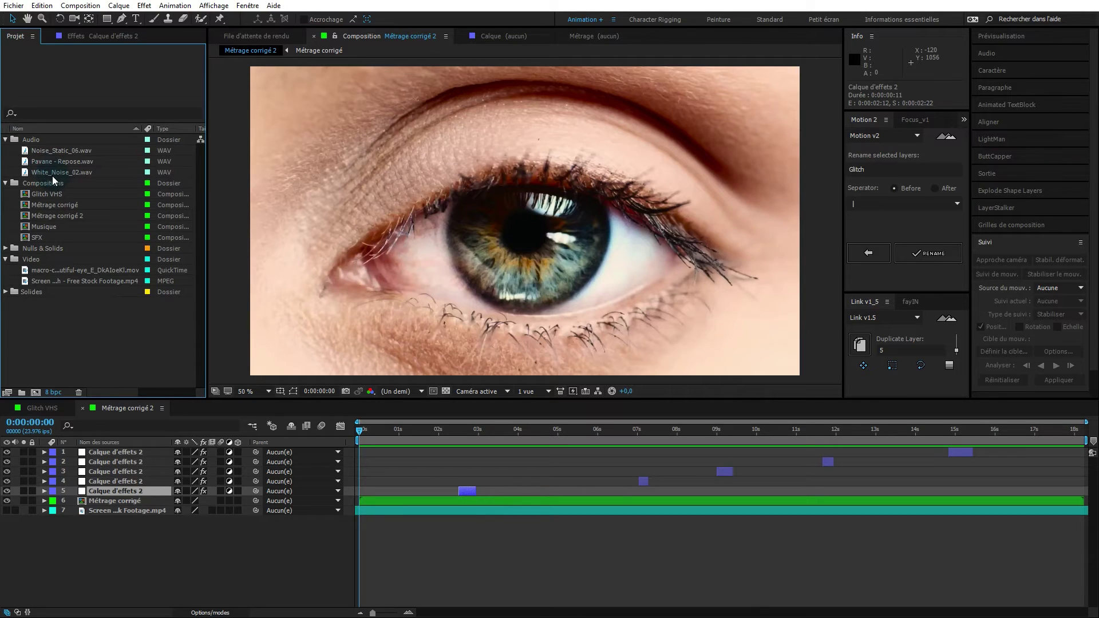
pyautogui.click(62, 163)
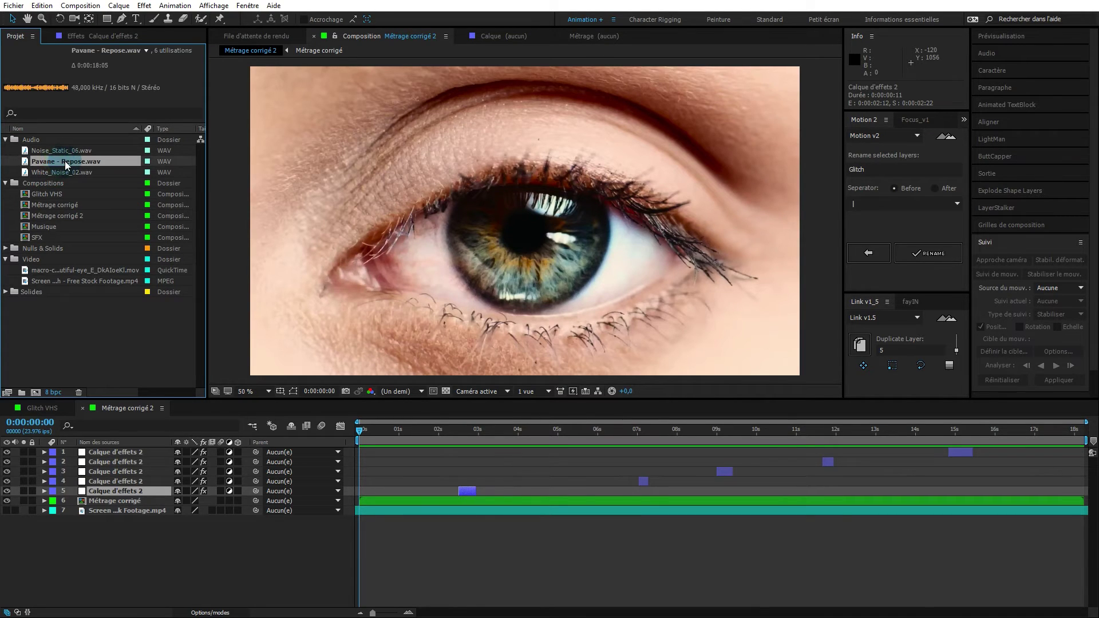
pyautogui.moveTo(66, 164); pyautogui.dragTo(96, 553)
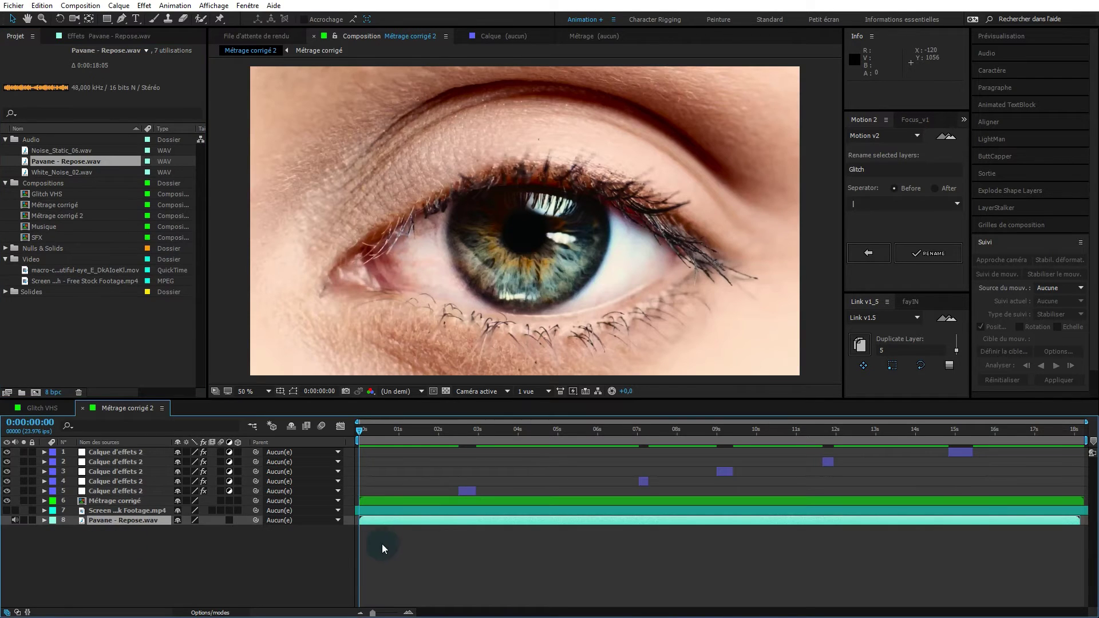
# Step: Preview the composition with its music and set the current time to the first glitch's start at 0:00:02:12
pyautogui.press('space')
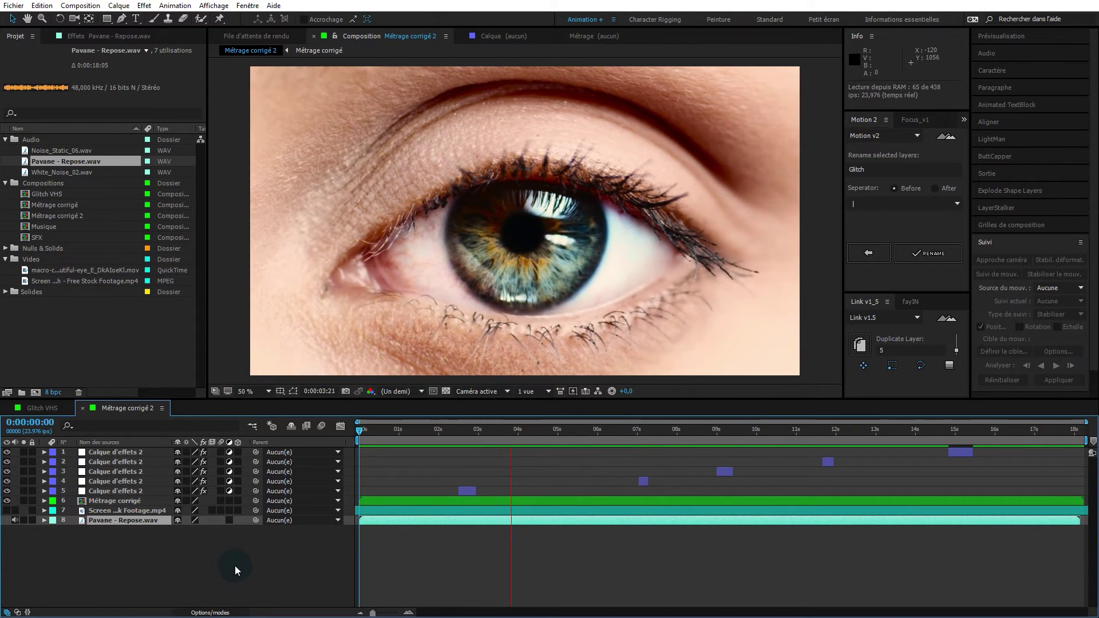
pyautogui.click(543, 433)
pyautogui.moveTo(542, 436); pyautogui.dragTo(463, 456)
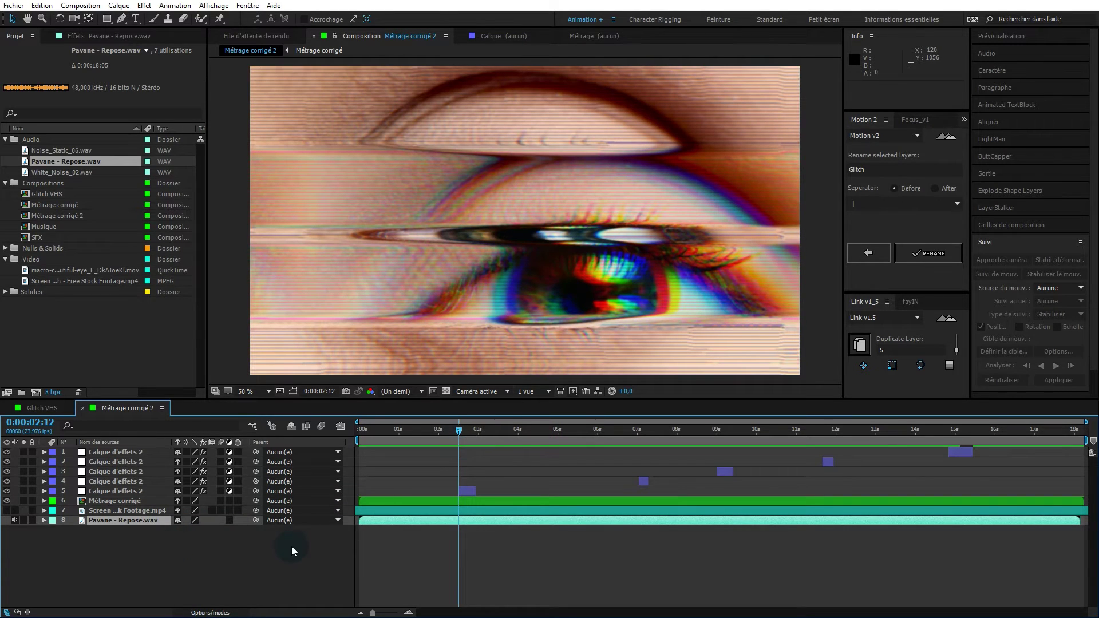
# Step: Split the Pavane - Repose.wav layer at 0:00:02:12 and trim the second piece's start to the first glitch's end at 0:00:02:23
pyautogui.click(128, 523)
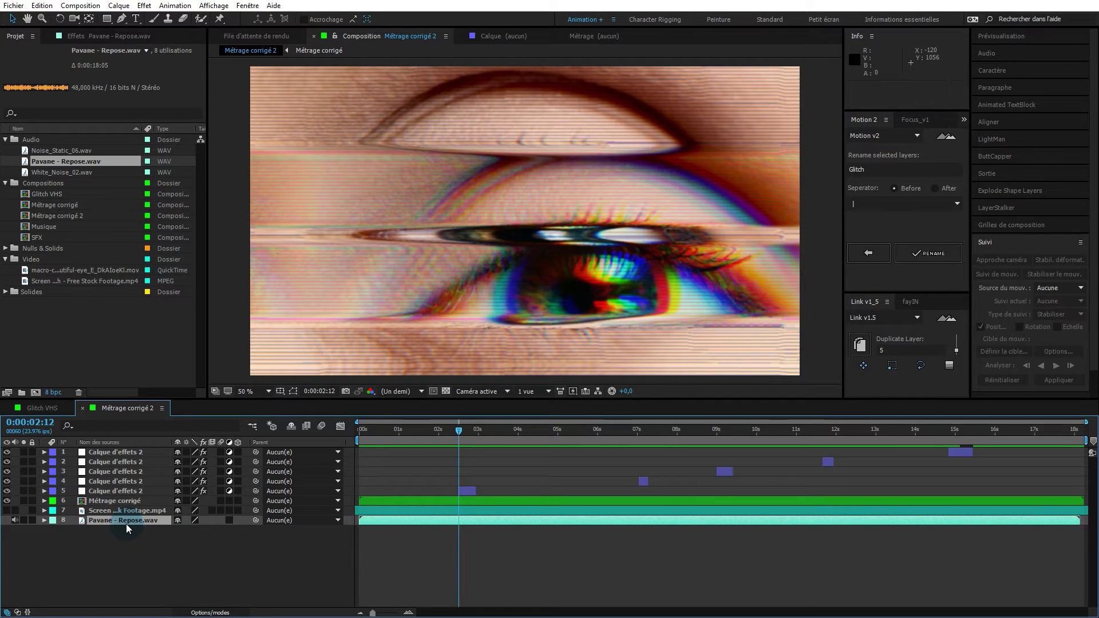
pyautogui.hotkey('ctrl', 'shift', 'd')
pyautogui.click(457, 518)
pyautogui.moveTo(459, 517); pyautogui.dragTo(472, 519)
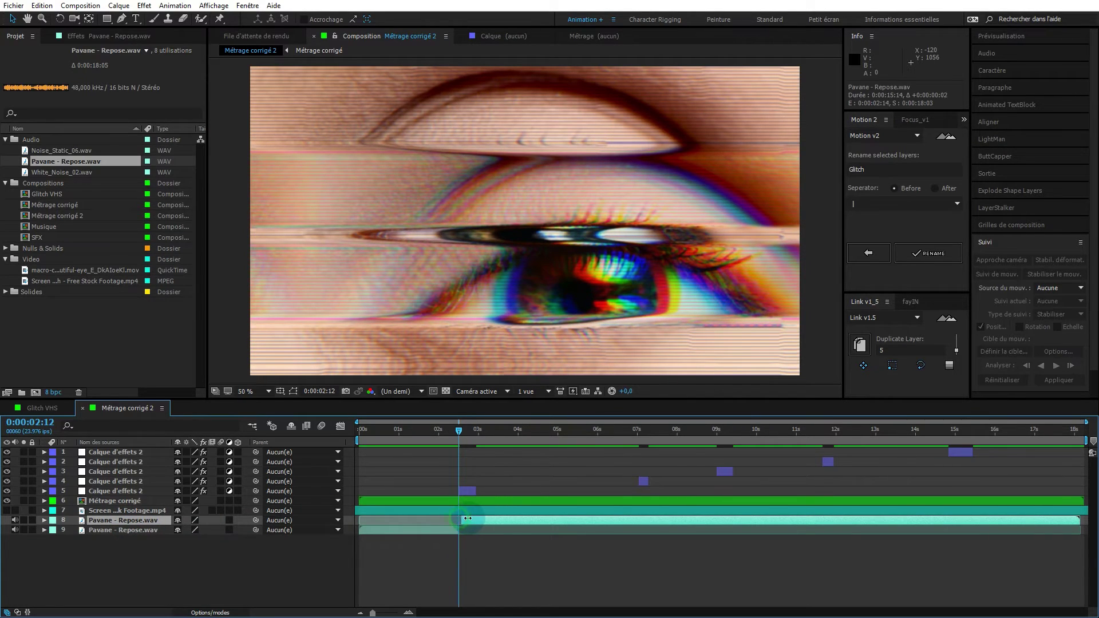
pyautogui.moveTo(472, 519); pyautogui.dragTo(477, 522)
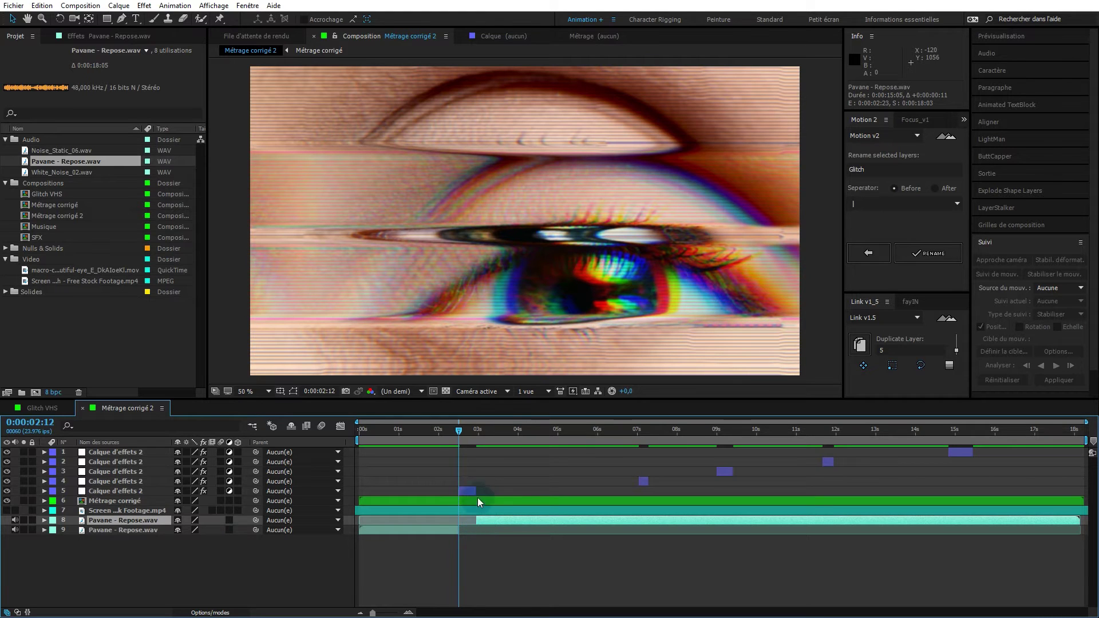
# Step: Split the music at the second glitch's start, 0:00:07:01, and trim the new piece's start to 0:00:07:07
pyautogui.click(457, 439)
pyautogui.moveTo(463, 434); pyautogui.dragTo(657, 453)
pyautogui.click(638, 438)
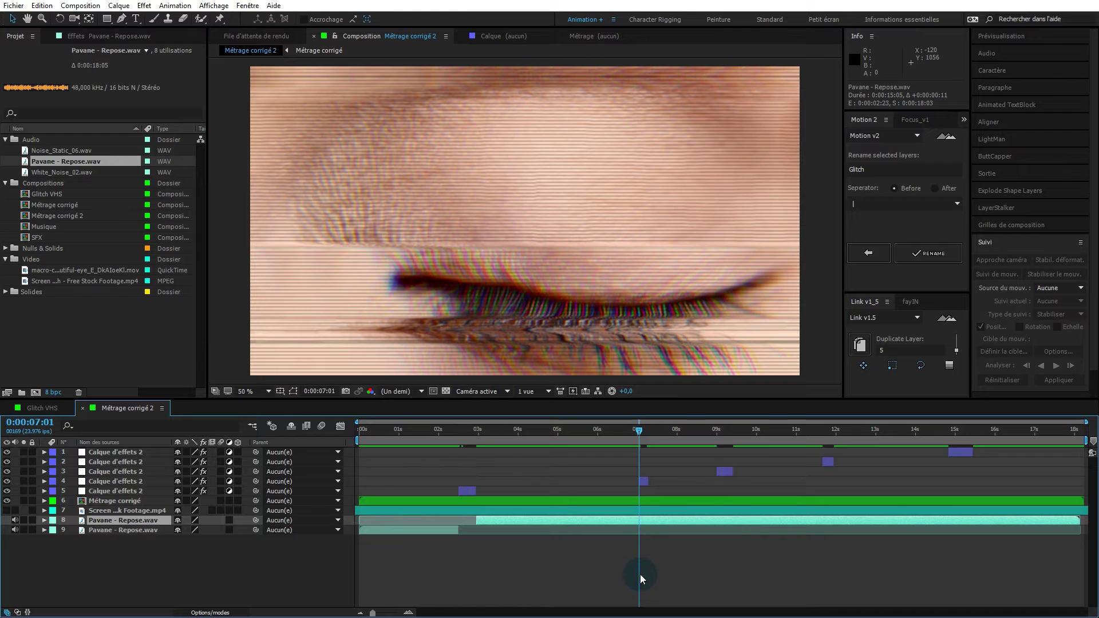
pyautogui.hotkey('ctrl', 'shift', 'd')
pyautogui.moveTo(642, 518); pyautogui.dragTo(652, 518)
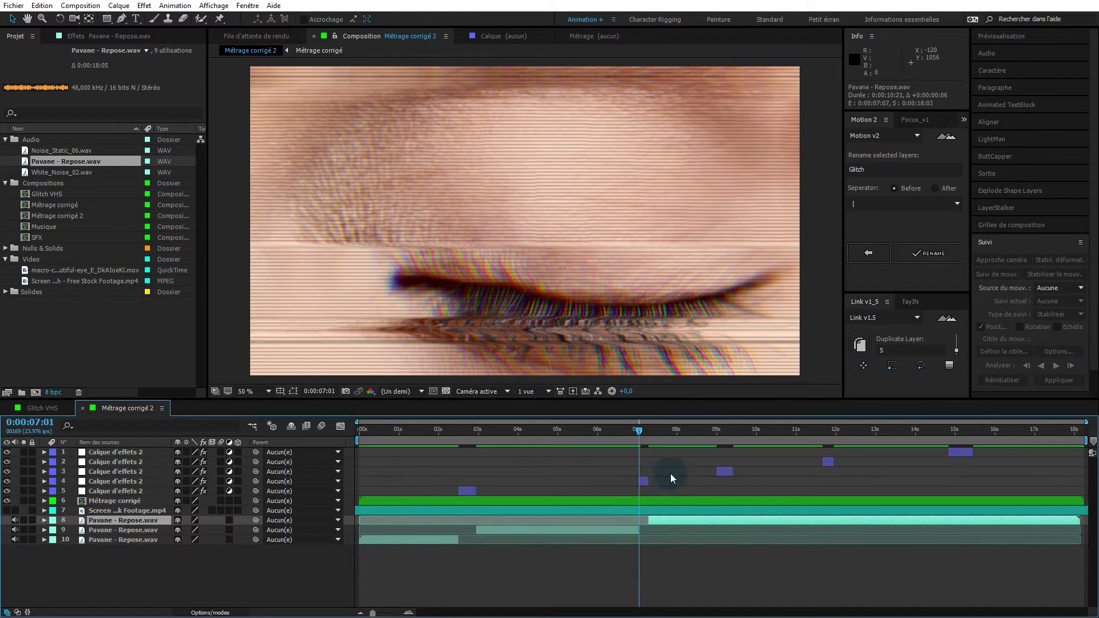
# Step: Split the music at the third glitch's start, 0:00:09:00, and trim the new piece's start to 0:00:09:10
pyautogui.moveTo(639, 430); pyautogui.dragTo(717, 435)
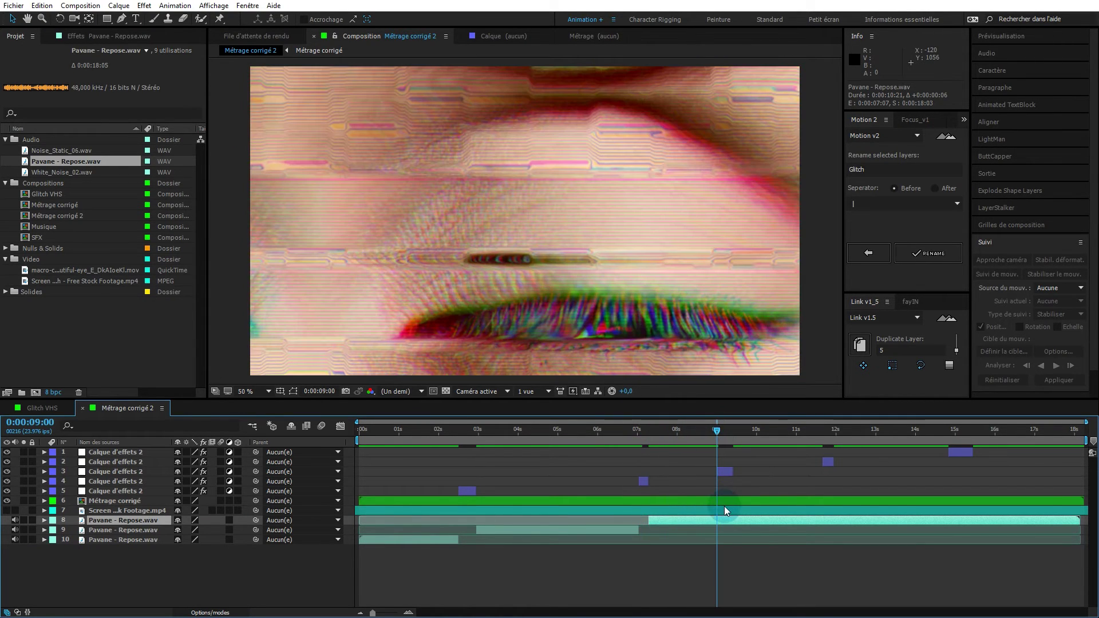
pyautogui.hotkey('ctrl', 'shift', 'd')
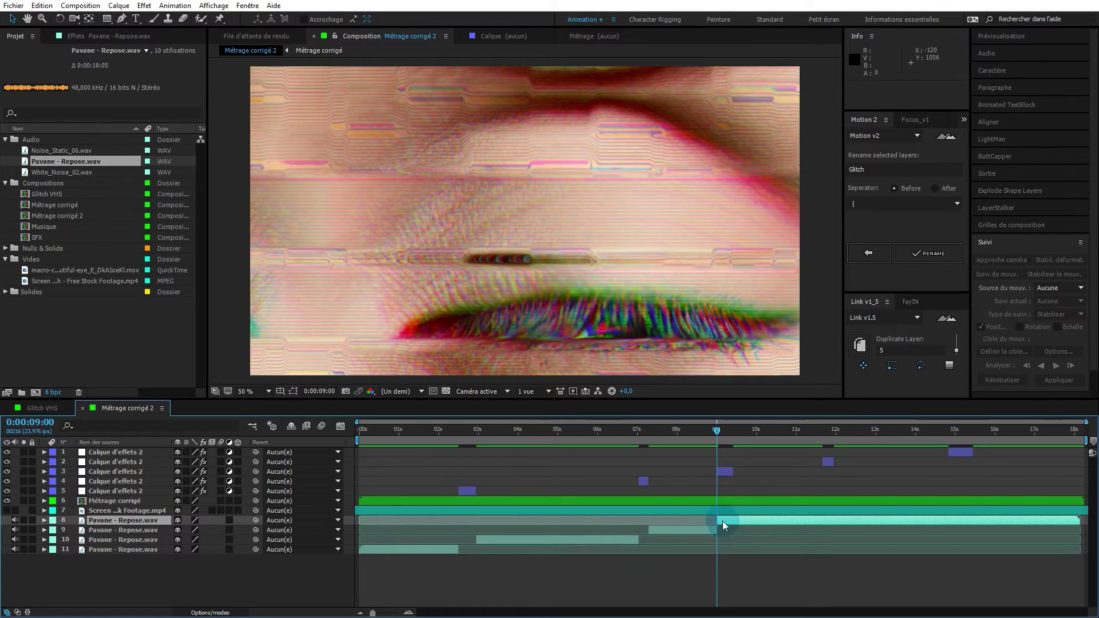
pyautogui.moveTo(719, 519); pyautogui.dragTo(736, 520)
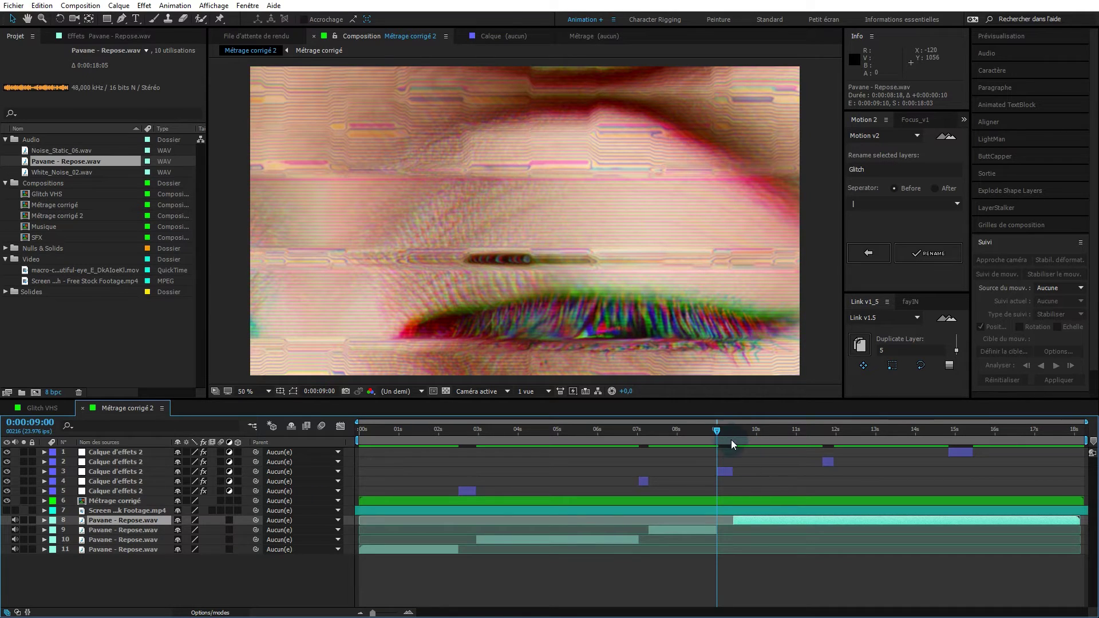
# Step: Split the music at the fourth glitch's start, 0:00:11:16, and trim the new piece's start to 0:00:11:23
pyautogui.moveTo(744, 430); pyautogui.dragTo(819, 447)
pyautogui.hotkey('ctrl', 'z')
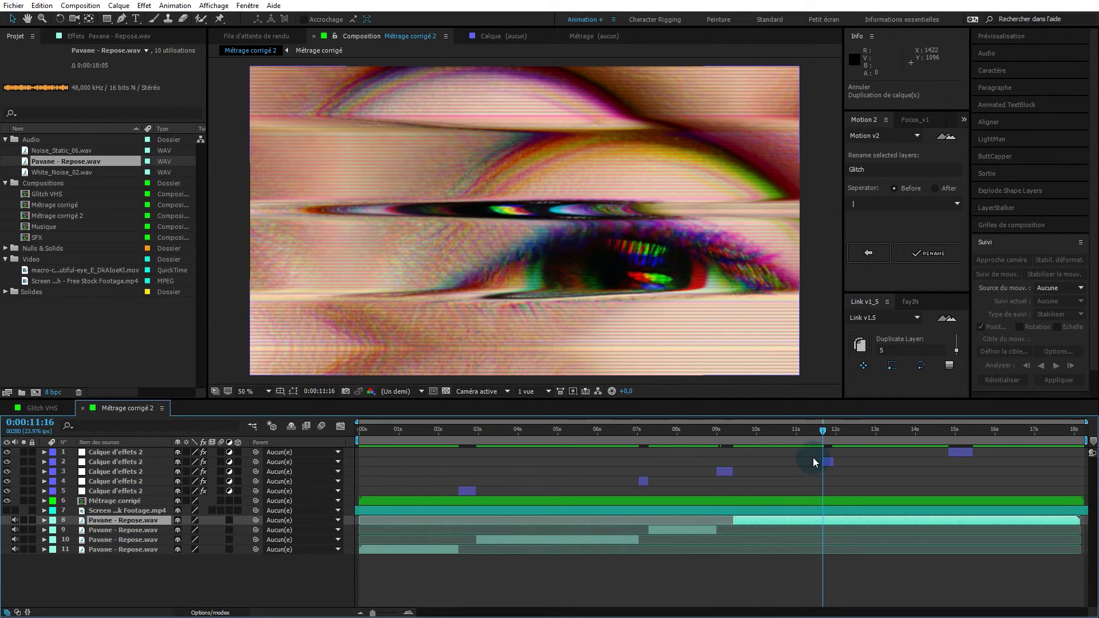
pyautogui.hotkey('ctrl', 'shift', 'd')
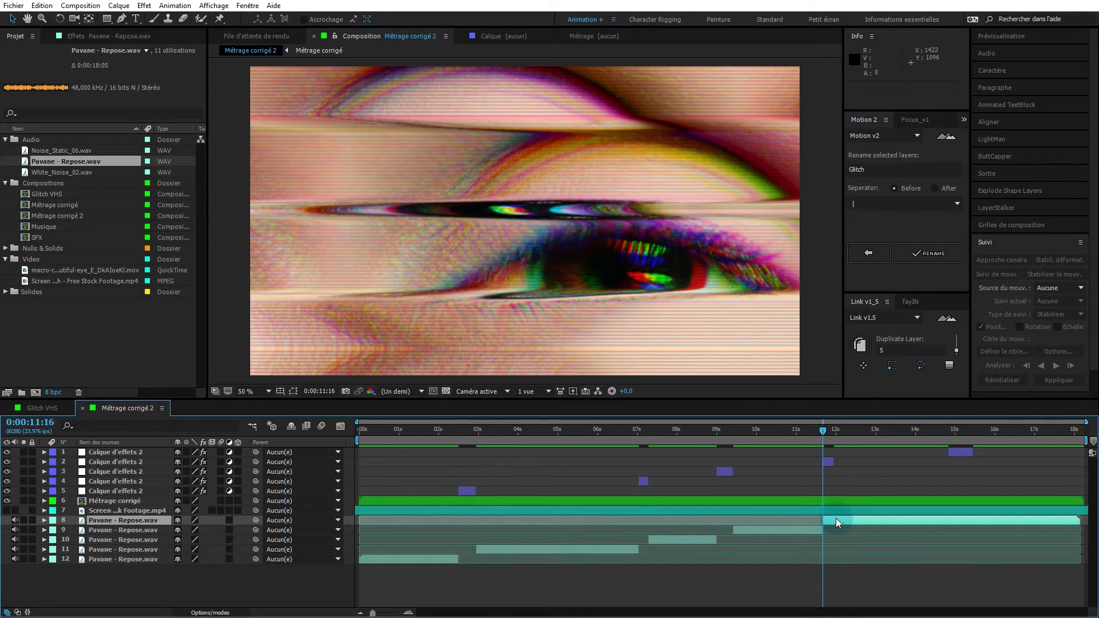
pyautogui.moveTo(821, 518); pyautogui.dragTo(833, 519)
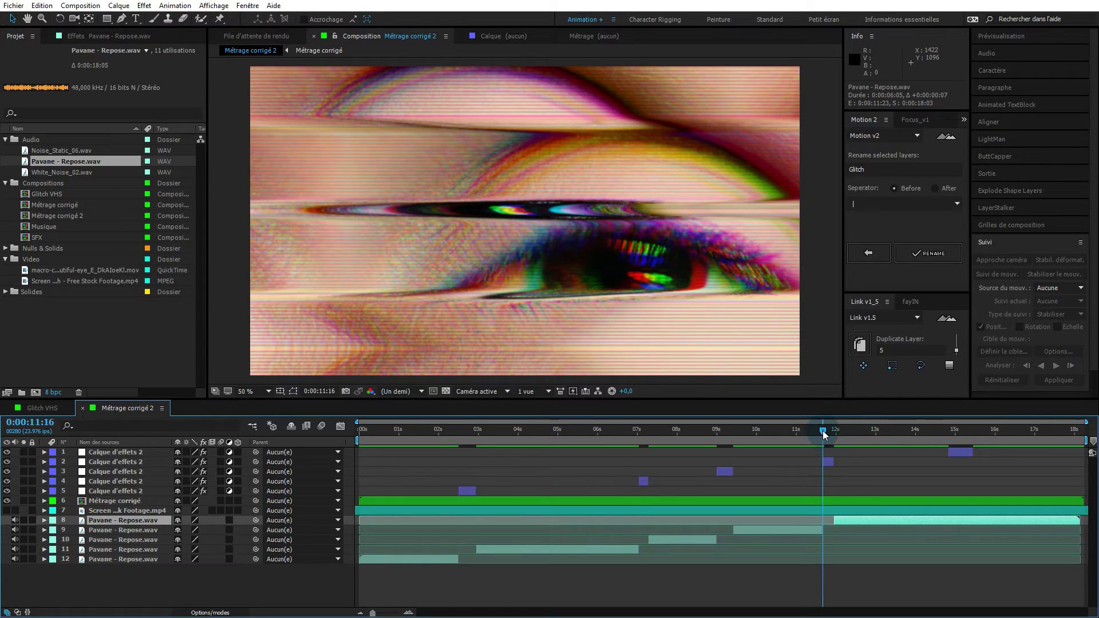
# Step: Split the music at 0:00:14:20 and trim the new piece's start to the end of the last glitch
pyautogui.moveTo(822, 431); pyautogui.dragTo(950, 437)
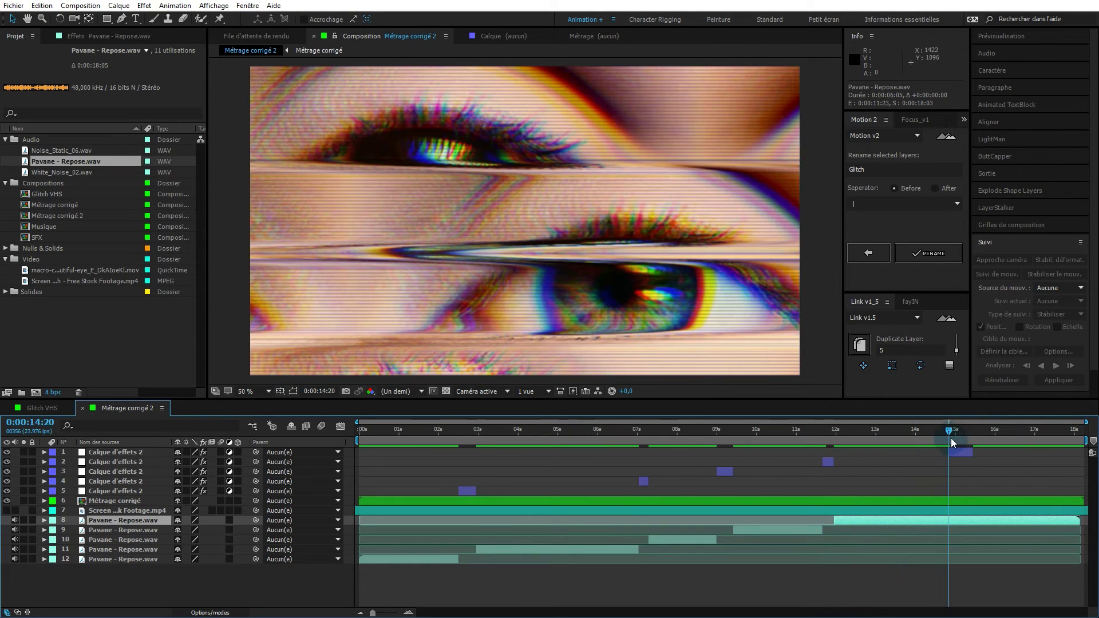
pyautogui.click(956, 504)
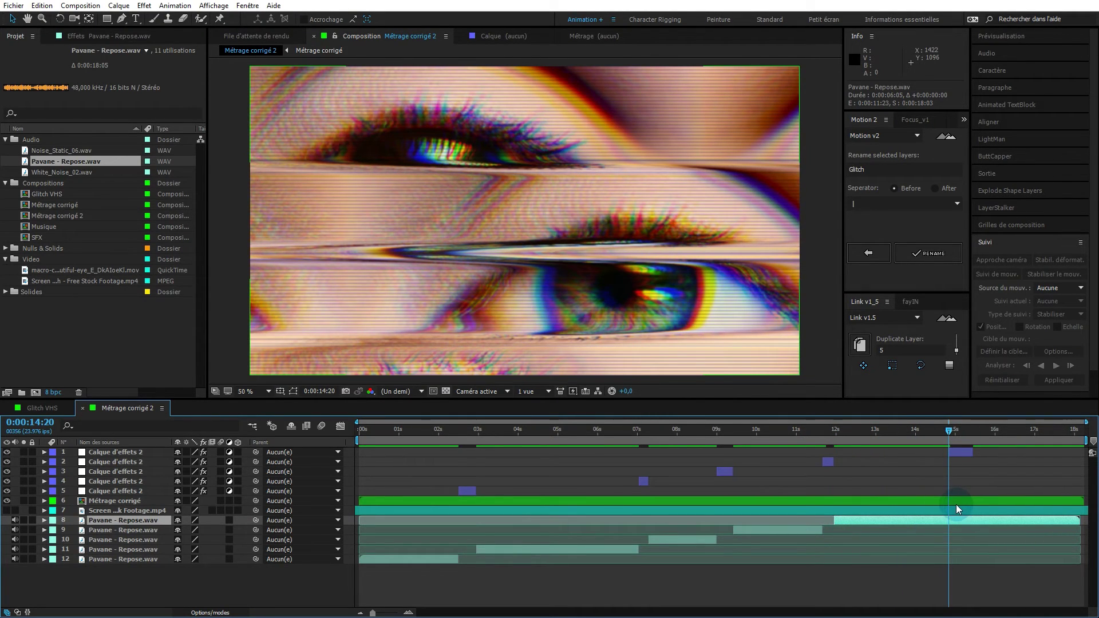
pyautogui.hotkey('ctrl', 'shift', 'd')
pyautogui.moveTo(949, 520); pyautogui.dragTo(966, 518)
# Step: Preview the composition from the beginning to check the music cuts, and return to 0:00:00:00
pyautogui.click(950, 431)
pyautogui.press('Home')
pyautogui.press('space')
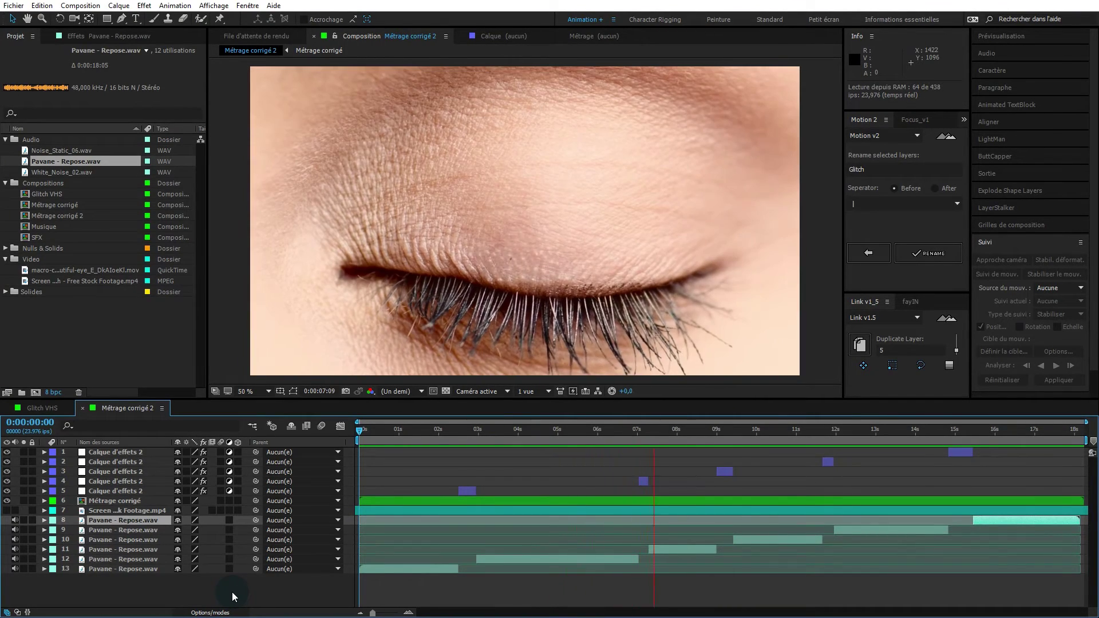
pyautogui.moveTo(480, 428); pyautogui.dragTo(360, 435)
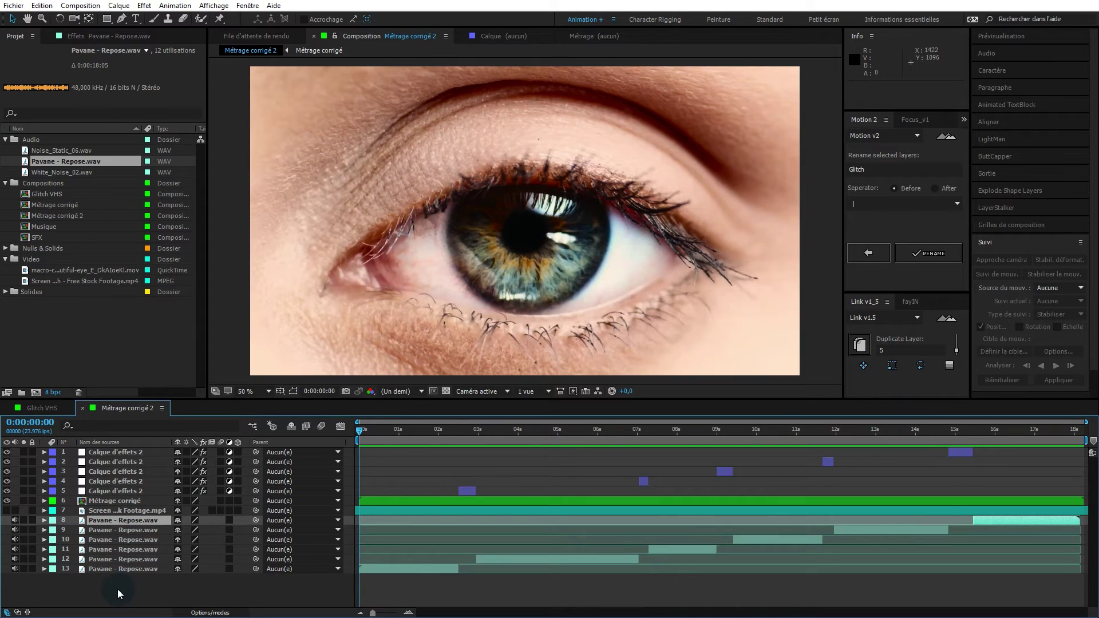
# Step: Precompose all the Pavane - Repose.wav pieces into a new composition named Musique 1, transferring all attributes
pyautogui.moveTo(116, 589); pyautogui.dragTo(144, 520)
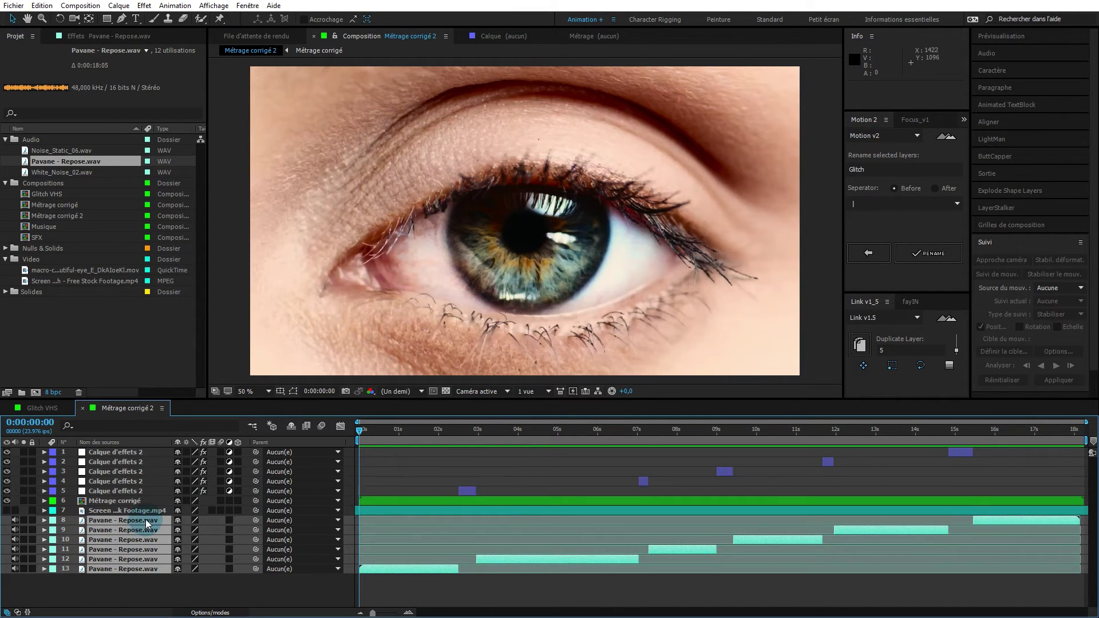
pyautogui.rightClick(147, 522)
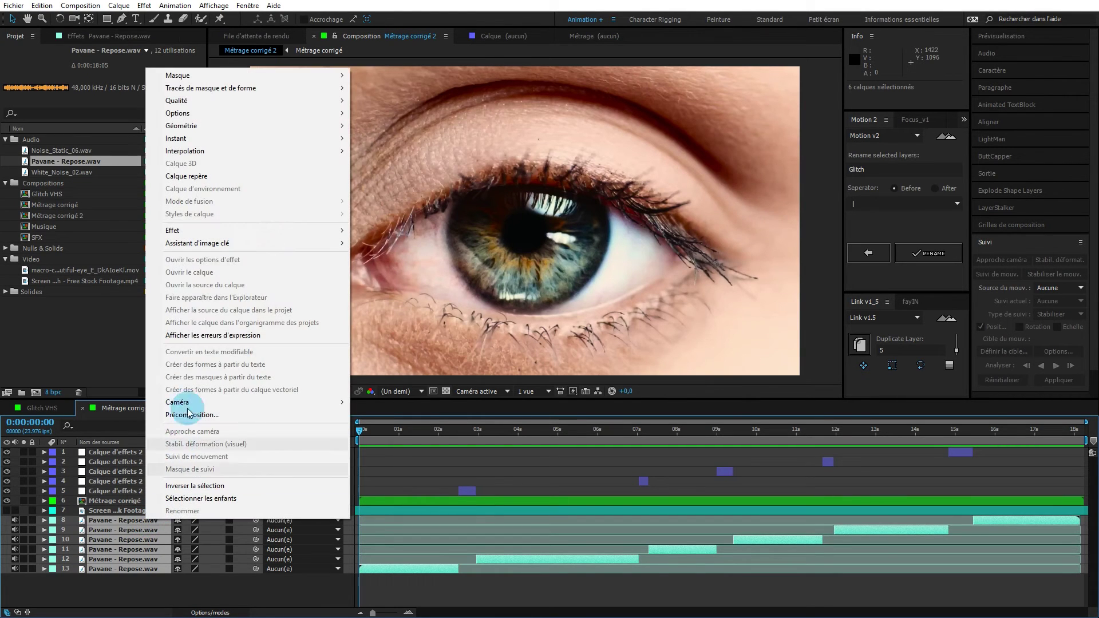
pyautogui.click(208, 415)
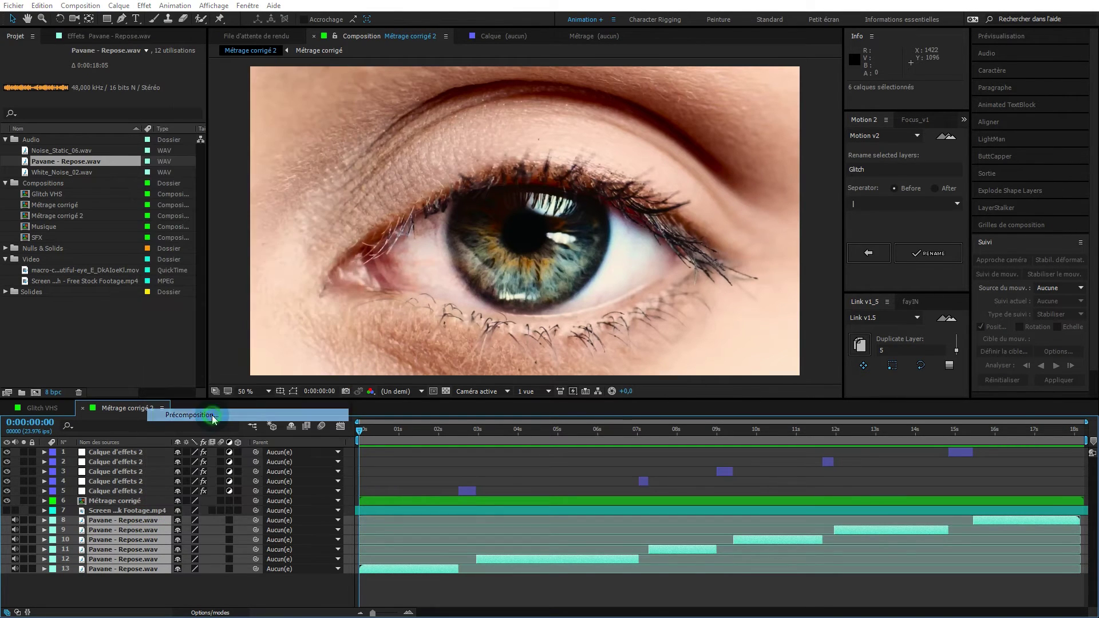
pyautogui.write('Musique 1')
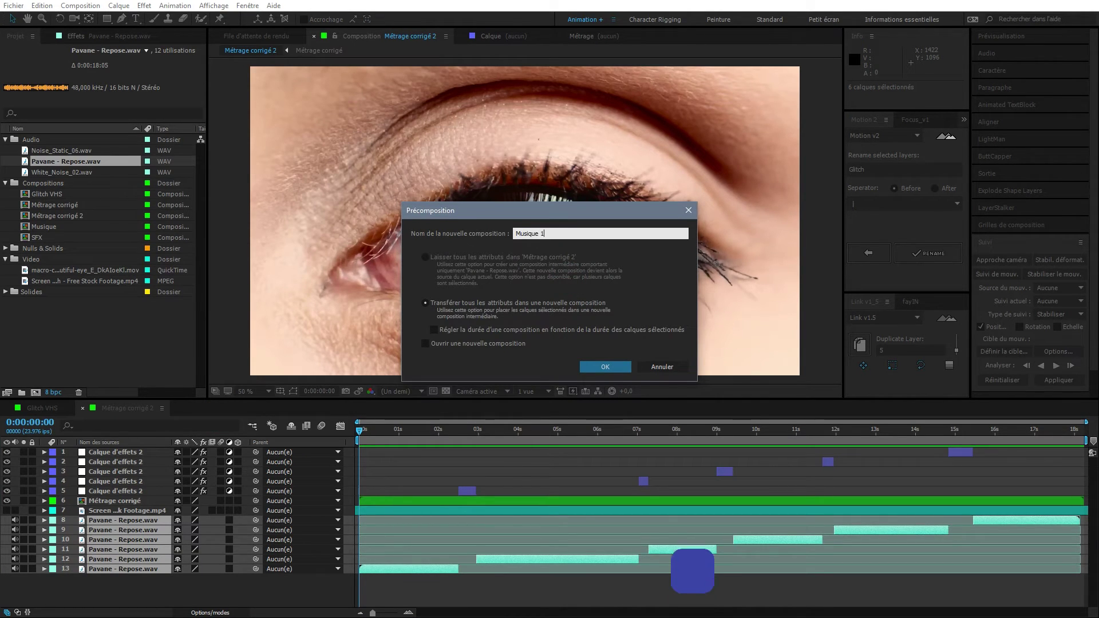
pyautogui.click(608, 368)
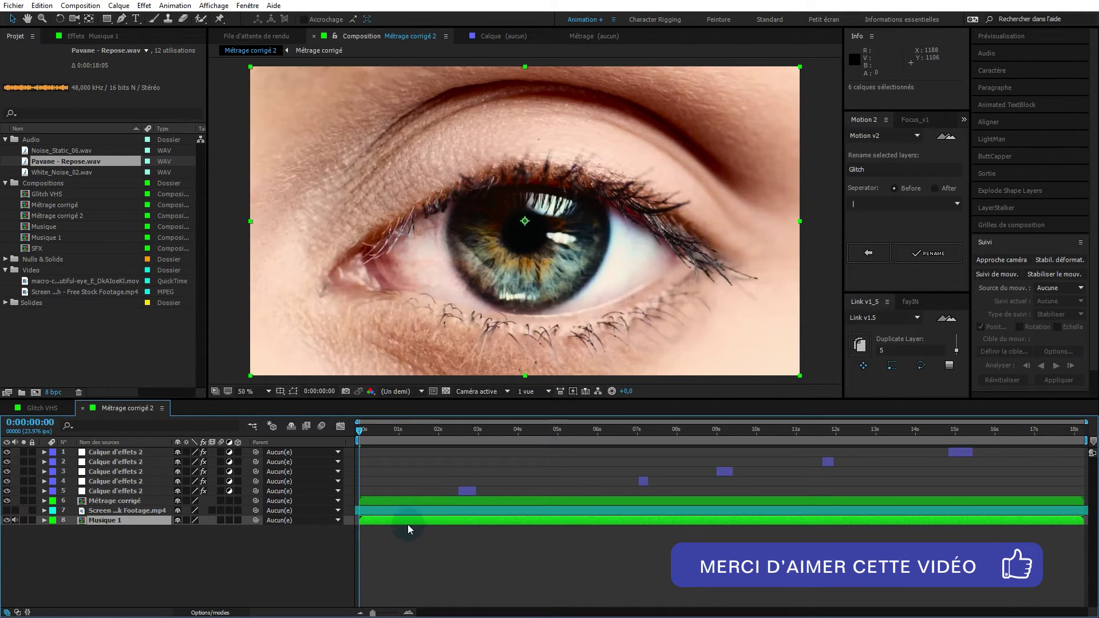
# Step: Display the Musique 1 layer's audio waveform to examine the cuts at the glitches, and collapse the layer again
pyautogui.press('l')
pyautogui.press('l')
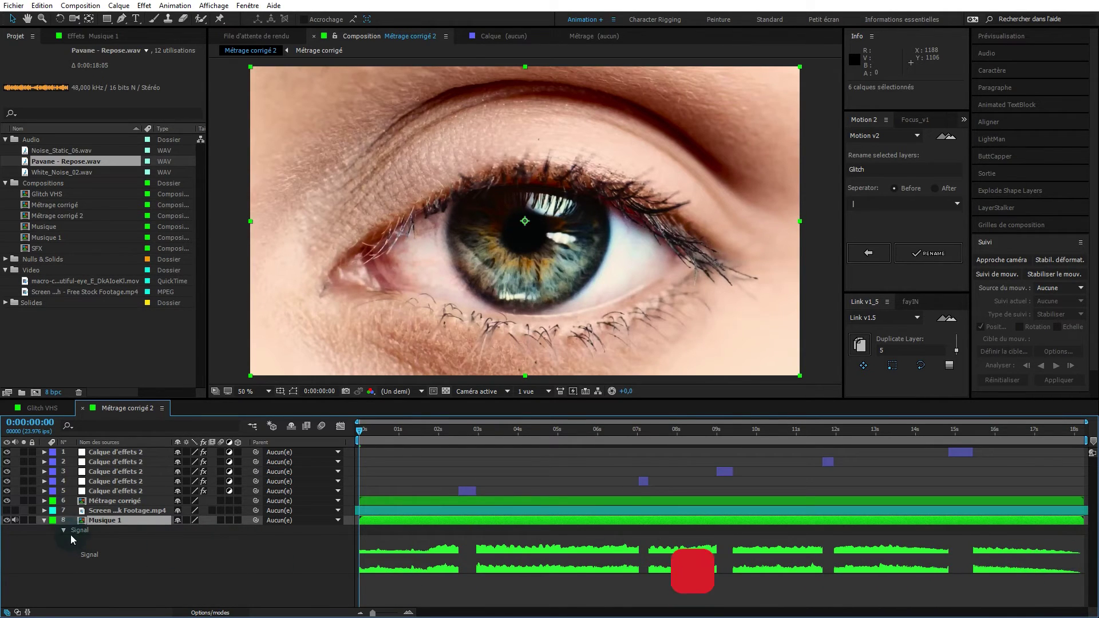
pyautogui.click(43, 519)
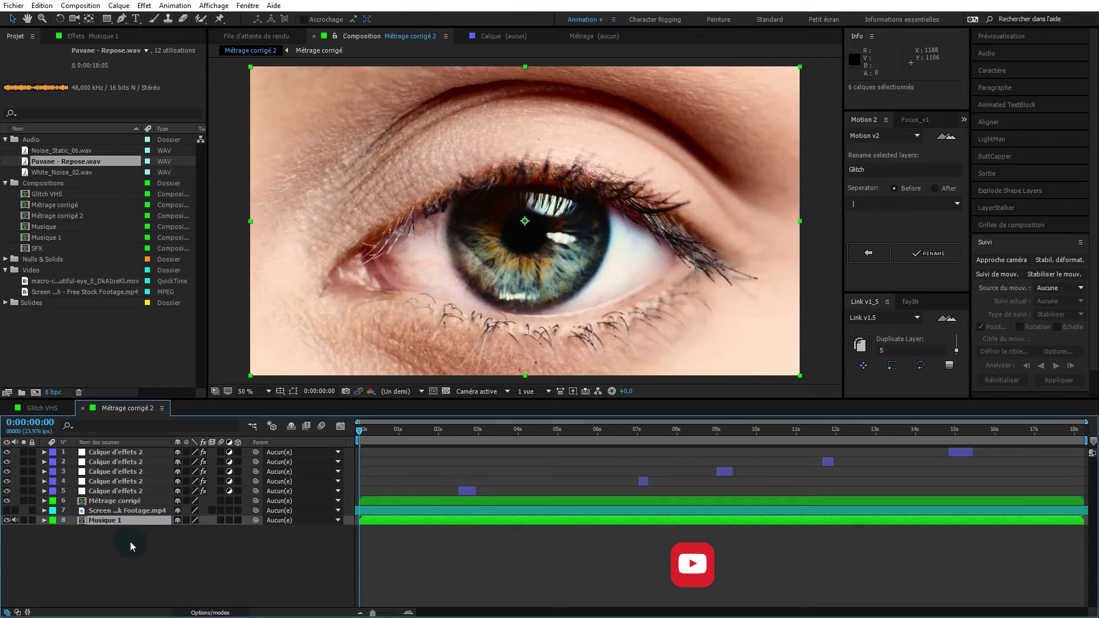
# Step: Add Noise_Static_06.wav and White_Noise_02.wav from the Audio folder as layers directly above Musique 1
pyautogui.click(57, 149)
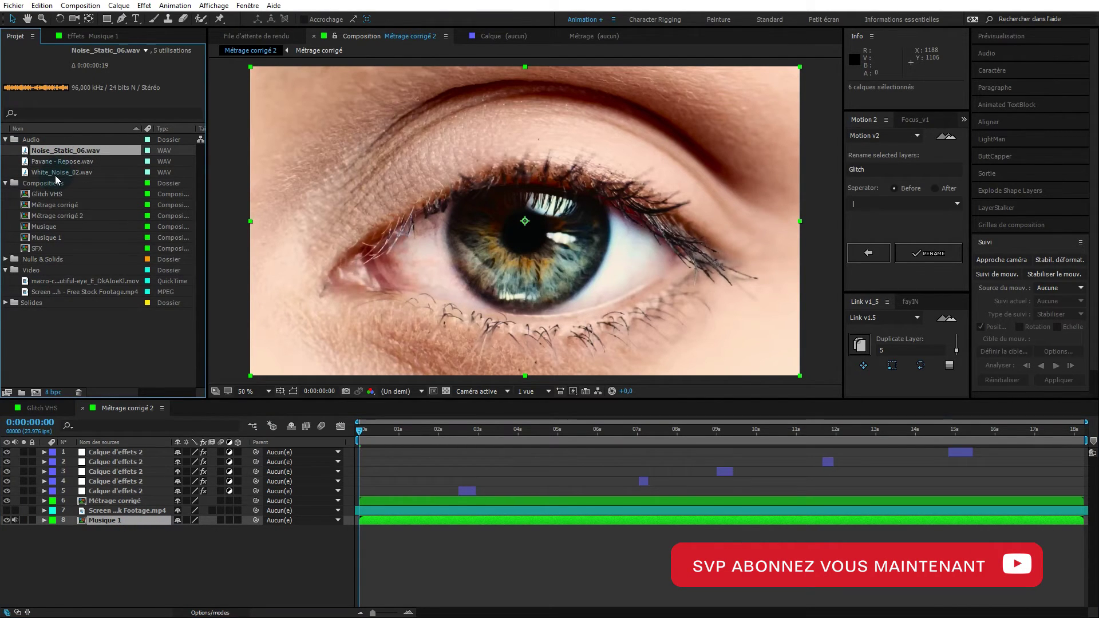
pyautogui.keyDown('ctrl'); pyautogui.click(60, 173); pyautogui.keyUp('ctrl')
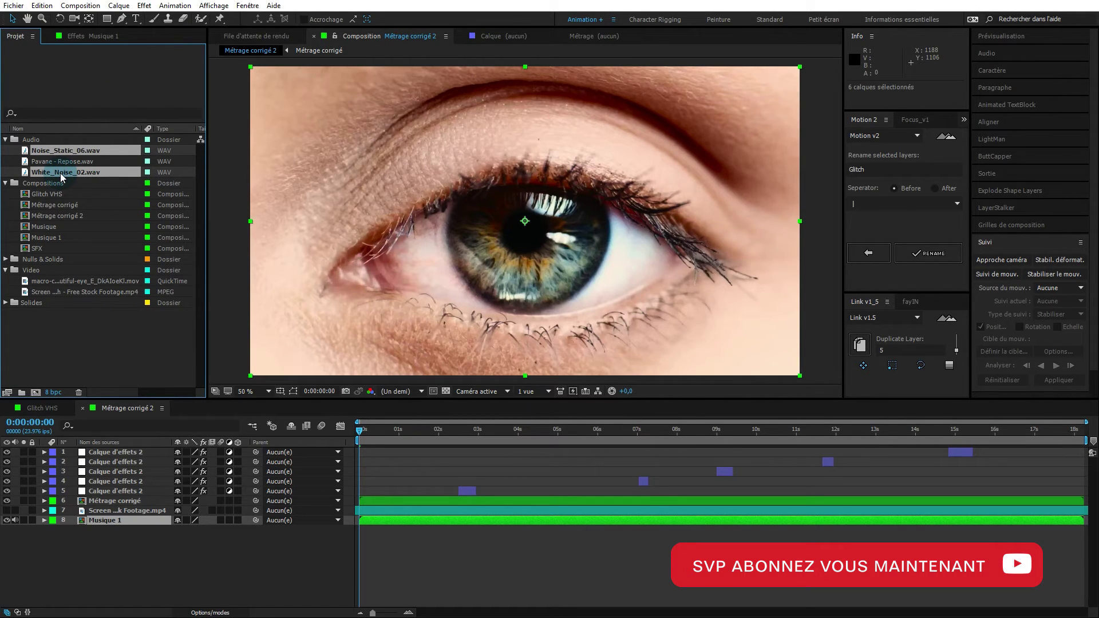
pyautogui.moveTo(60, 173); pyautogui.dragTo(114, 514)
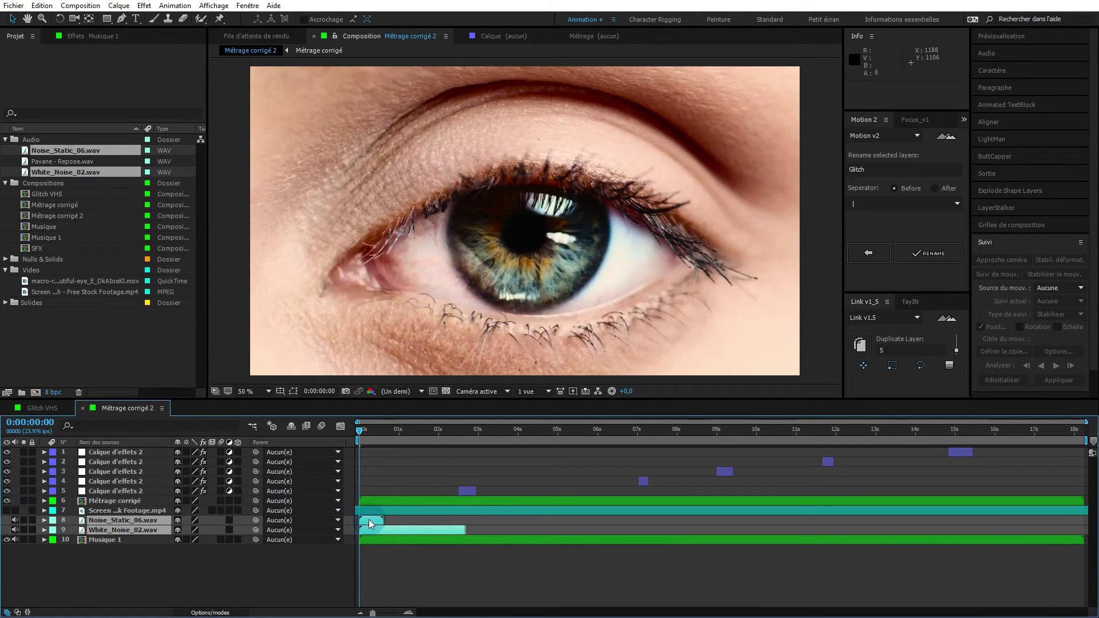
# Step: Move both noise layers to the first glitch and trim each one to the glitch's start and end
pyautogui.moveTo(369, 520); pyautogui.dragTo(393, 520)
pyautogui.click(302, 574)
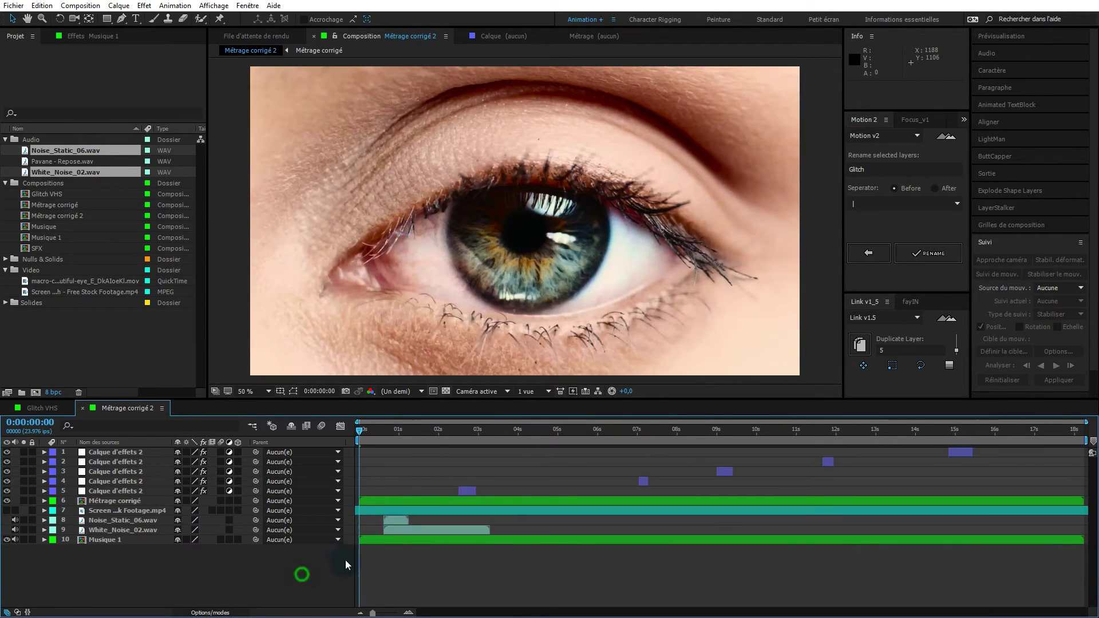
pyautogui.moveTo(395, 520); pyautogui.dragTo(459, 524)
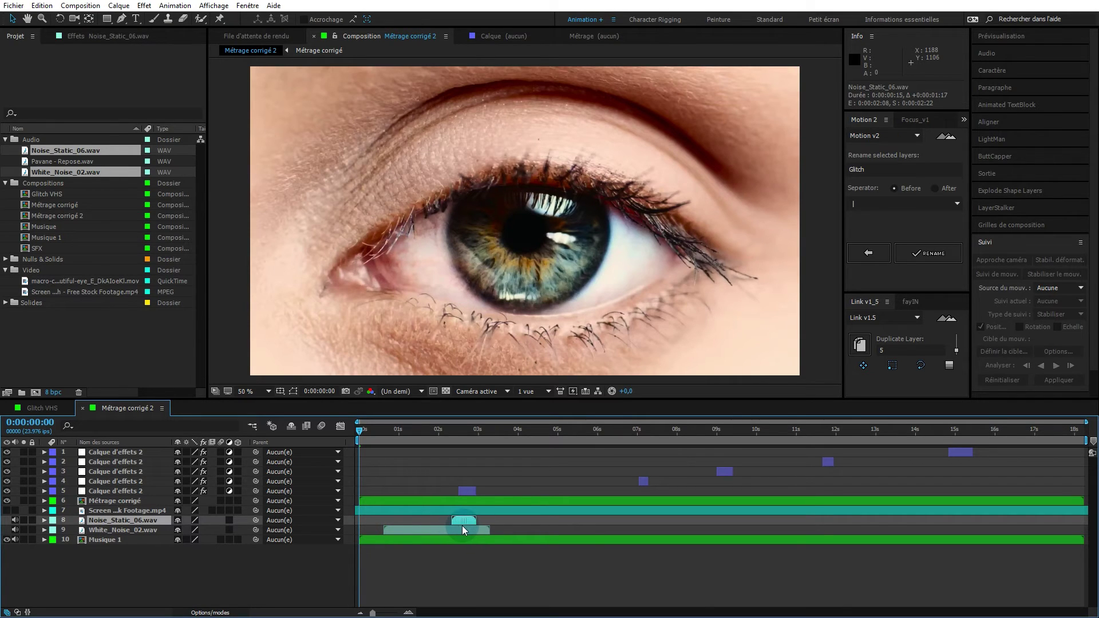
pyautogui.moveTo(452, 521)
pyautogui.mouseDown()
pyautogui.moveTo(411, 529)
pyautogui.moveTo(501, 534)
pyautogui.moveTo(466, 533)
pyautogui.mouseUp()
pyautogui.click(189, 569)
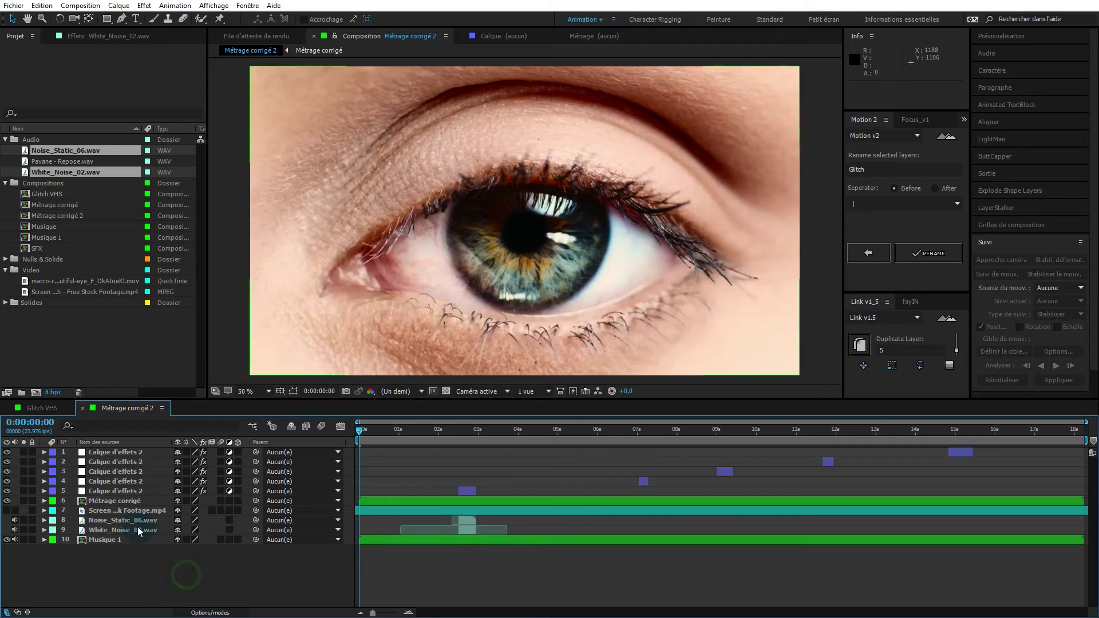
# Step: Duplicate both noise layers, stack the copies above the originals, and move them to the second glitch at about 0:00:07:04
pyautogui.click(142, 529)
pyautogui.keyDown('shift'); pyautogui.click(142, 523); pyautogui.keyUp('shift')
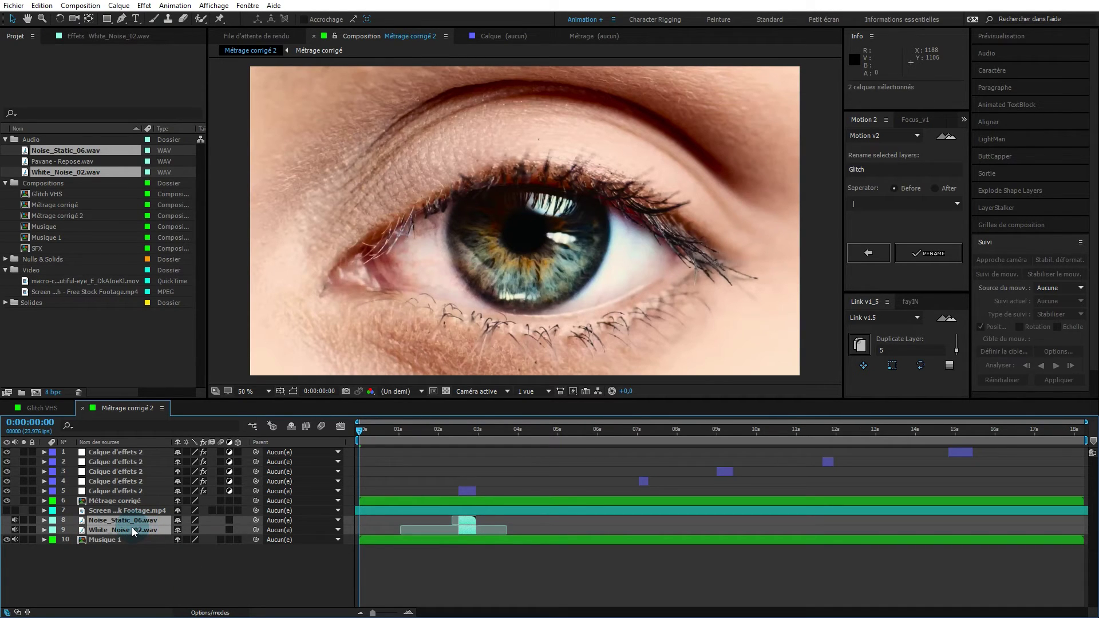
pyautogui.hotkey('ctrl', 'd')
pyautogui.moveTo(128, 541); pyautogui.dragTo(152, 519)
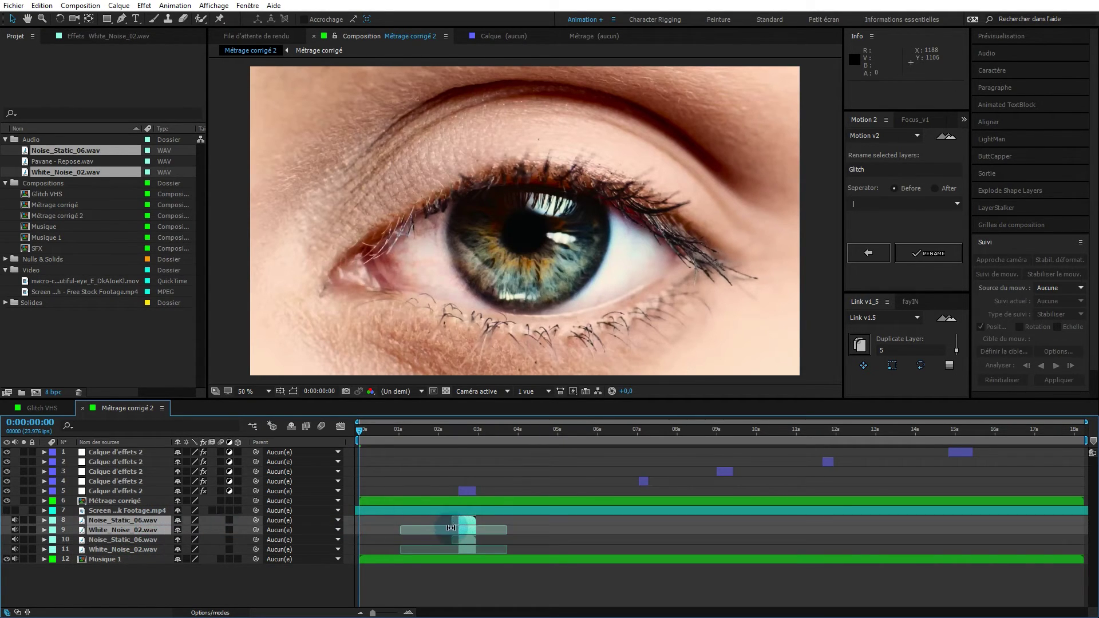
pyautogui.moveTo(461, 528); pyautogui.dragTo(647, 527)
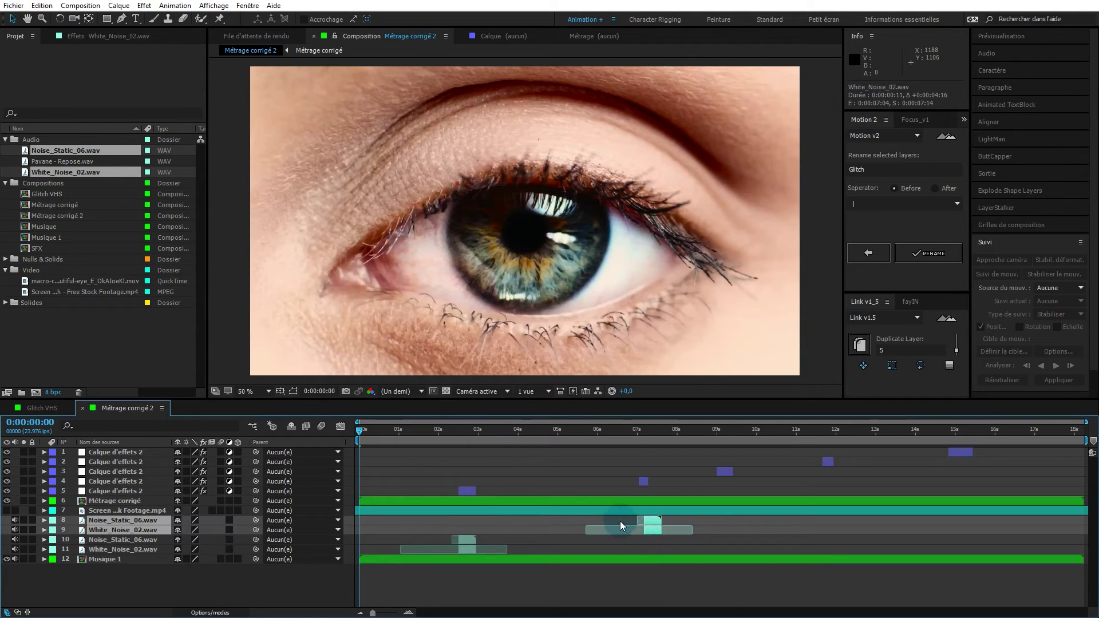
# Step: Fit the copied noise layers to the second glitch, trimming each to run from 0:00:07:01 to 0:00:07:06
pyautogui.click(623, 543)
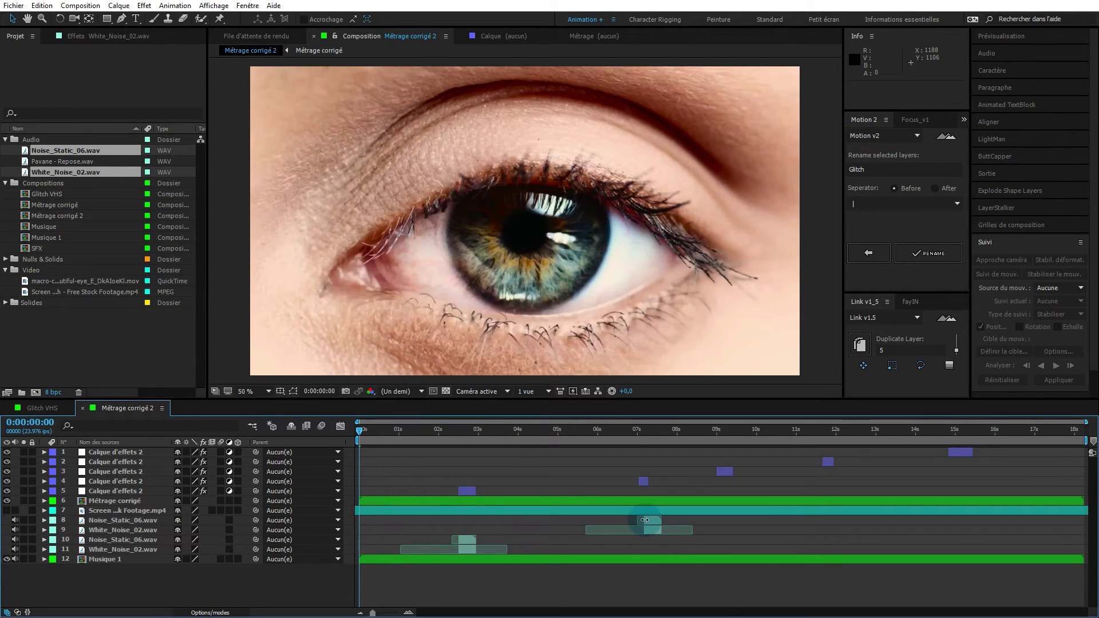
pyautogui.click(644, 520)
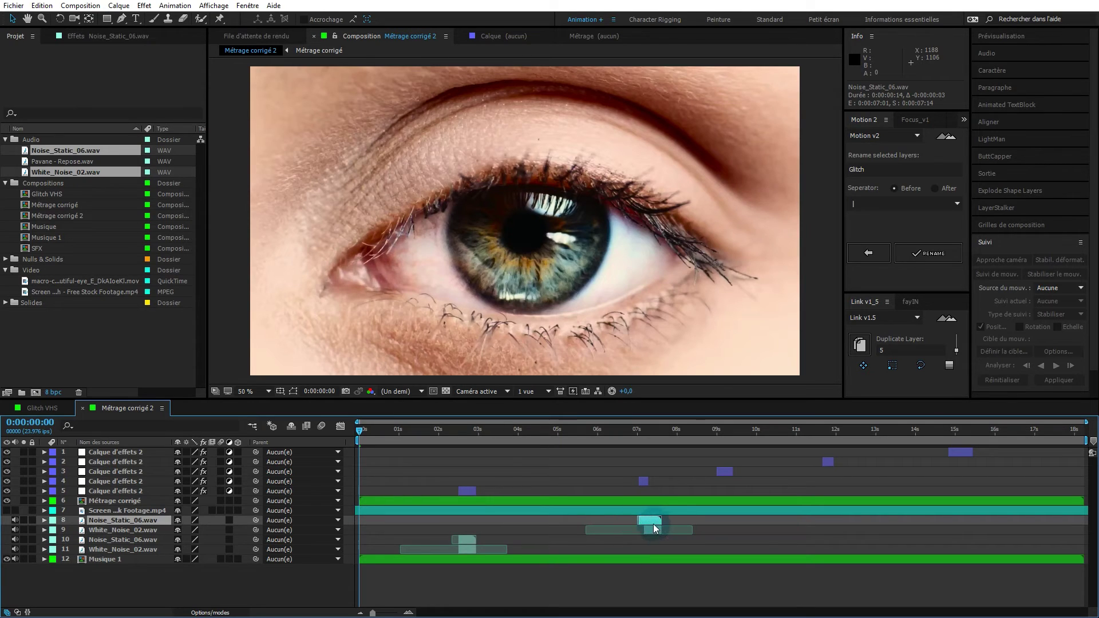
pyautogui.moveTo(661, 520)
pyautogui.mouseDown()
pyautogui.moveTo(647, 520)
pyautogui.moveTo(671, 531)
pyautogui.moveTo(638, 531)
pyautogui.moveTo(675, 531)
pyautogui.moveTo(652, 531)
pyautogui.mouseUp()
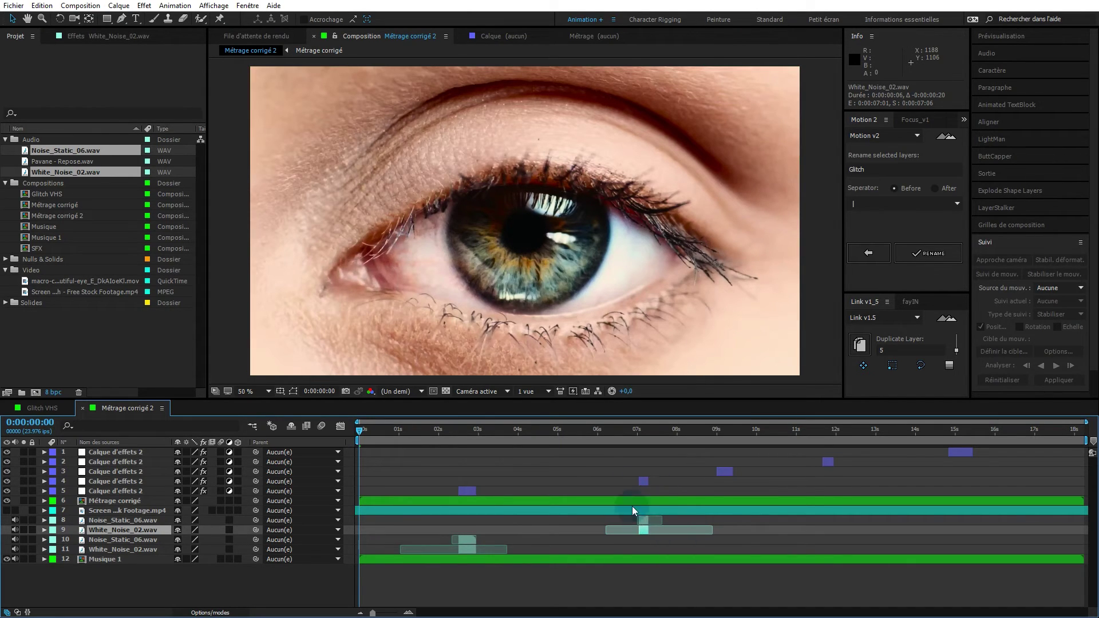
# Step: Duplicate the second glitch's two noise layers, stack the copies above the originals, and move them to the third glitch at about 9 seconds
pyautogui.keyDown('ctrl'); pyautogui.click(146, 521); pyautogui.keyUp('ctrl')
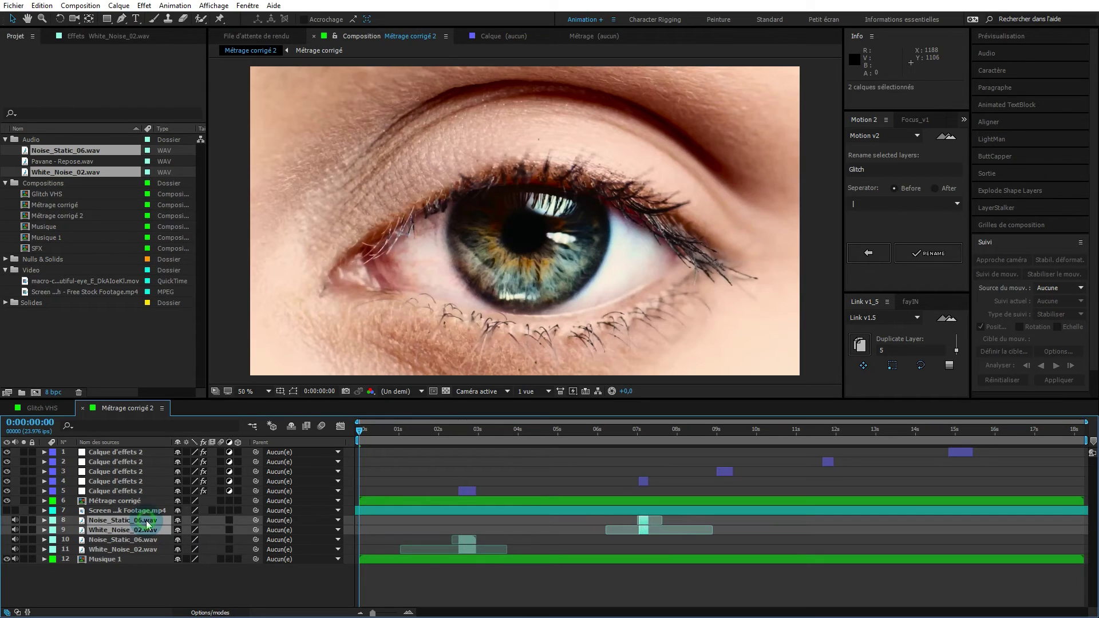
pyautogui.hotkey('ctrl', 'd')
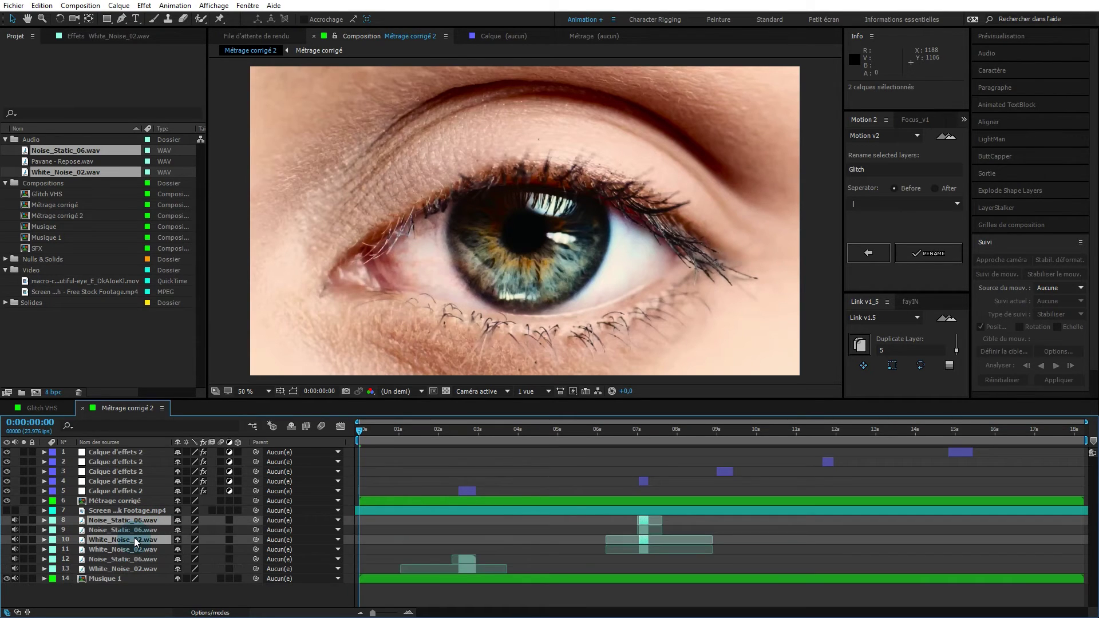
pyautogui.moveTo(134, 537); pyautogui.dragTo(134, 529)
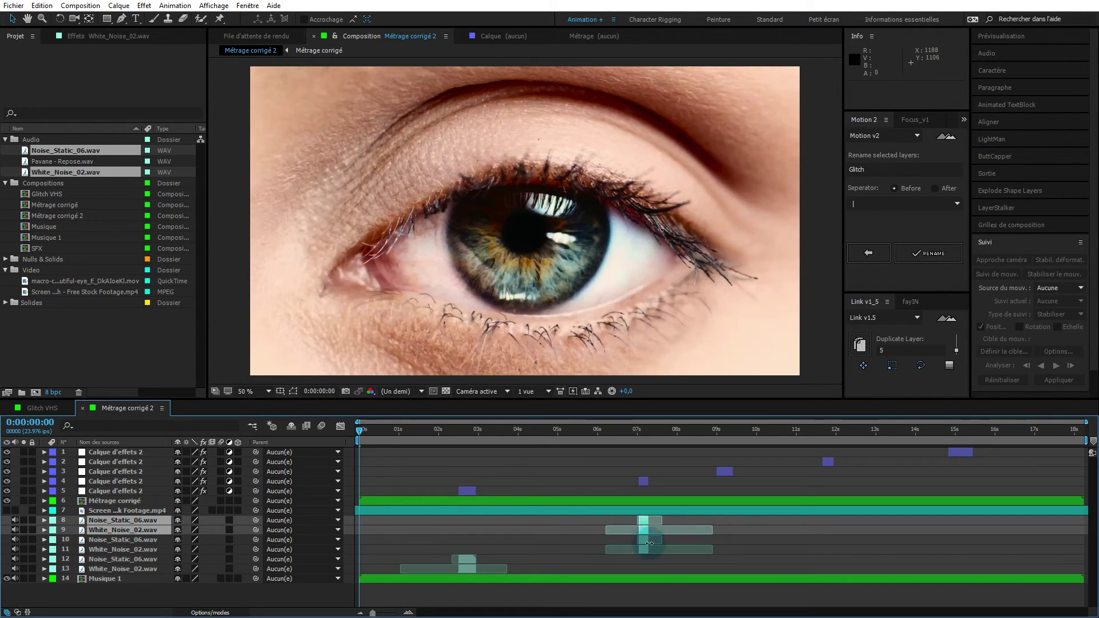
pyautogui.moveTo(644, 530); pyautogui.dragTo(717, 520)
pyautogui.click(169, 599)
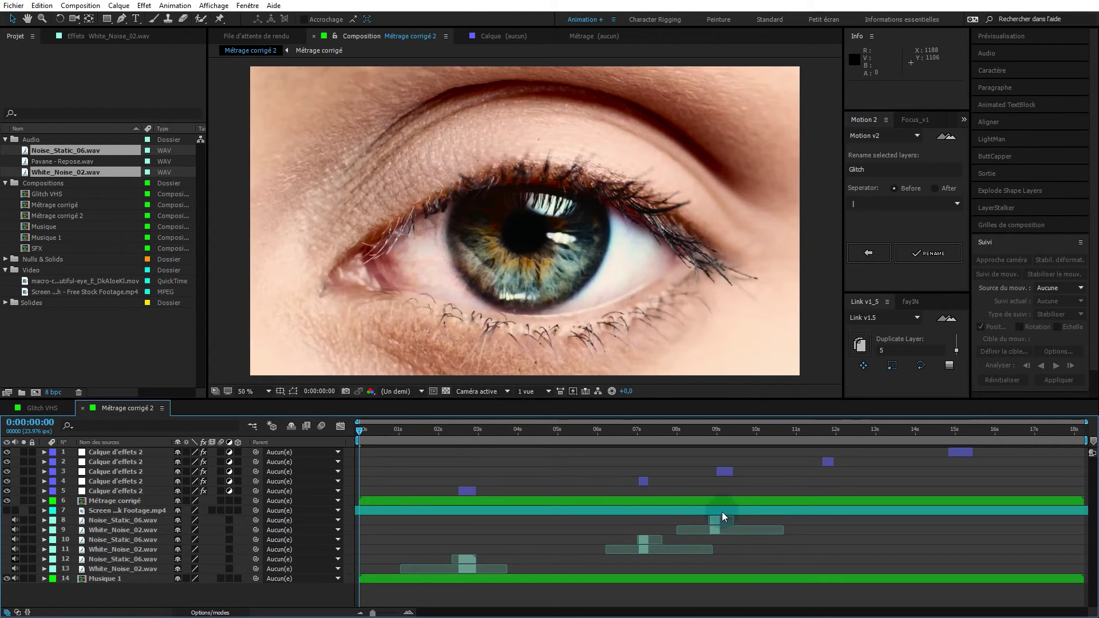
# Step: Fit the copied noise layers to the third glitch, trimming each to run from 0:00:09:00 to 0:00:09:08
pyautogui.moveTo(719, 520)
pyautogui.mouseDown()
pyautogui.moveTo(744, 520)
pyautogui.moveTo(727, 523)
pyautogui.mouseUp()
pyautogui.moveTo(729, 428); pyautogui.dragTo(733, 432)
pyautogui.moveTo(733, 520); pyautogui.dragTo(732, 416)
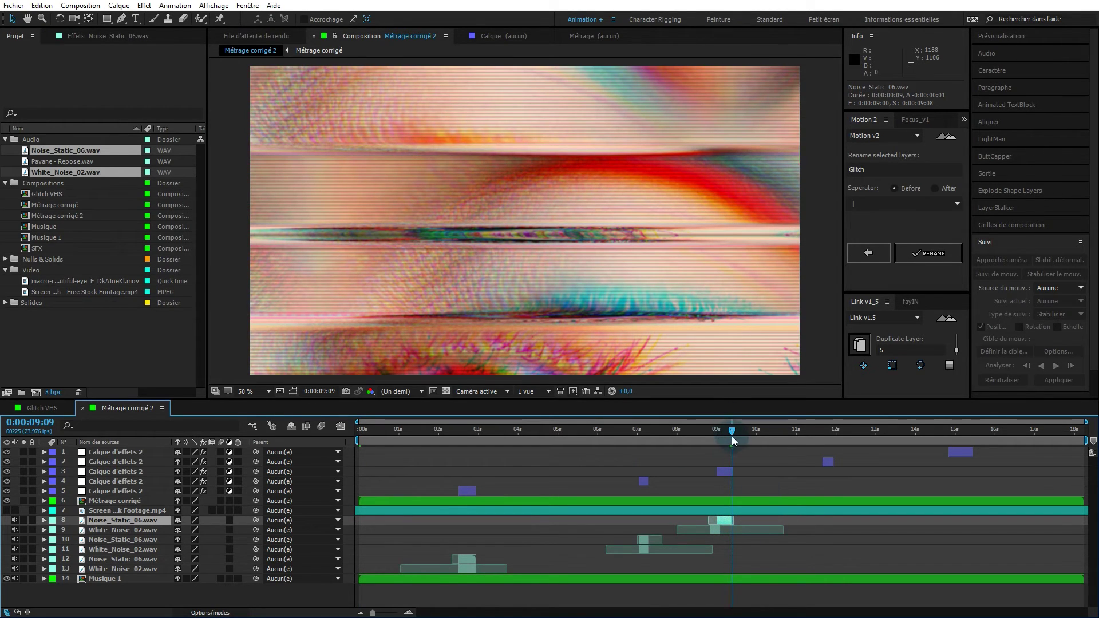
pyautogui.click(720, 531)
pyautogui.moveTo(720, 531); pyautogui.dragTo(721, 535)
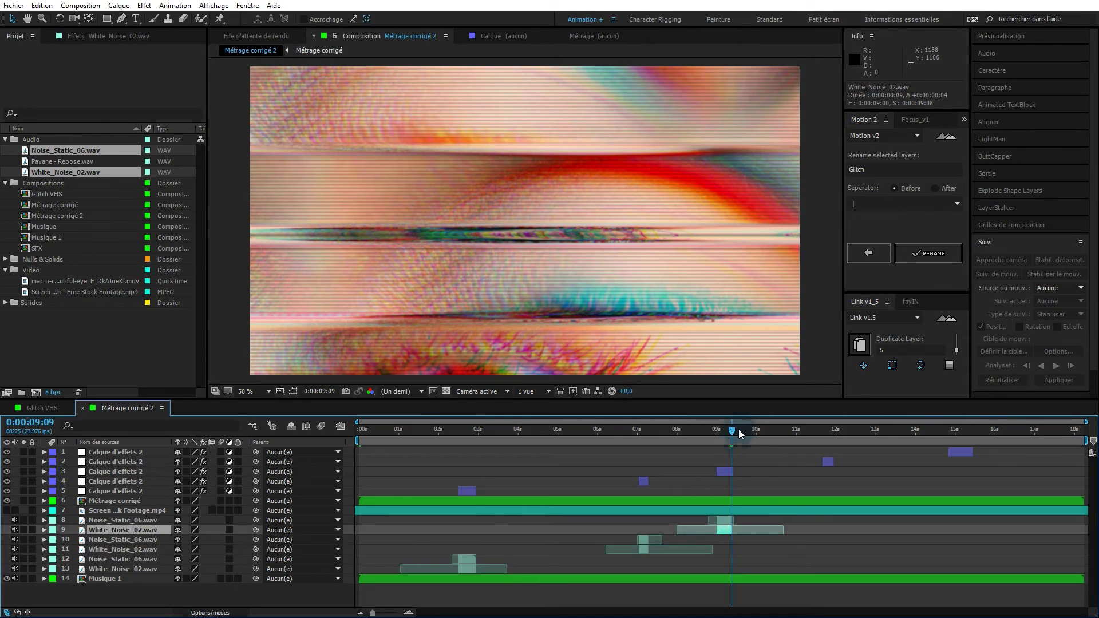
# Step: Duplicate the third glitch's noise layers, stack the copies on top, and move them to the fourth glitch at about 0:00:11:16
pyautogui.moveTo(733, 434); pyautogui.dragTo(826, 451)
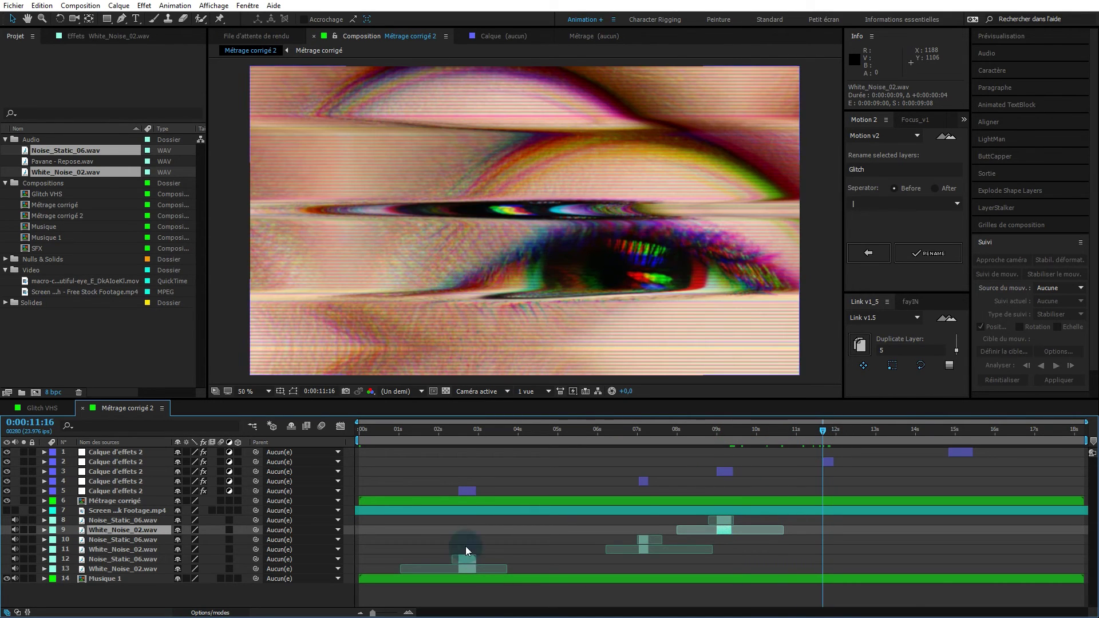
pyautogui.keyDown('ctrl'); pyautogui.click(139, 520); pyautogui.keyUp('ctrl')
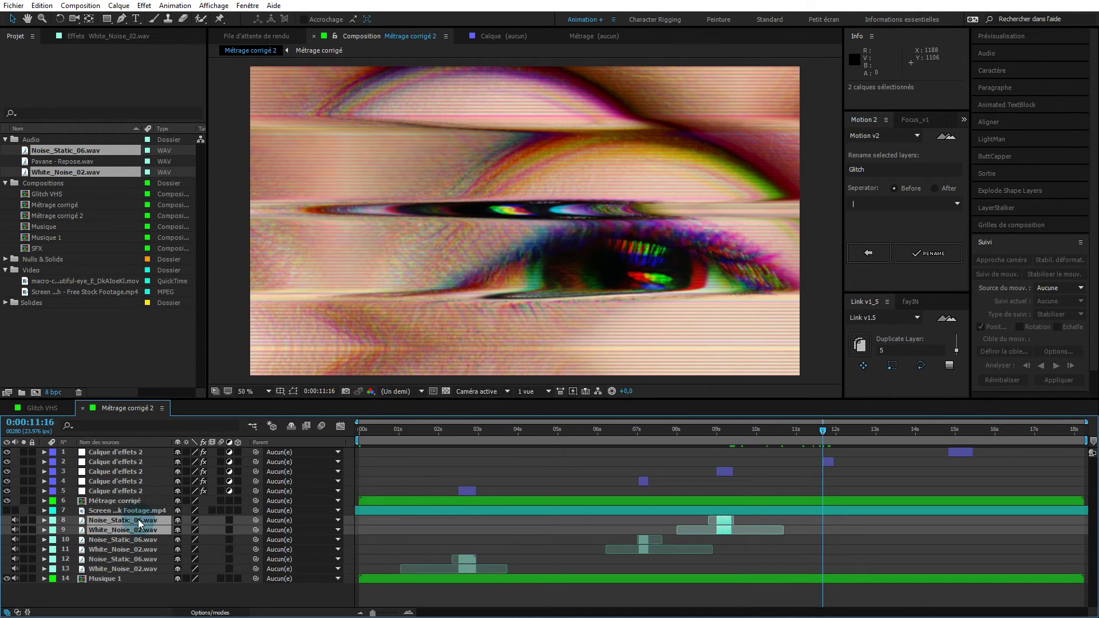
pyautogui.hotkey('ctrl', 'd')
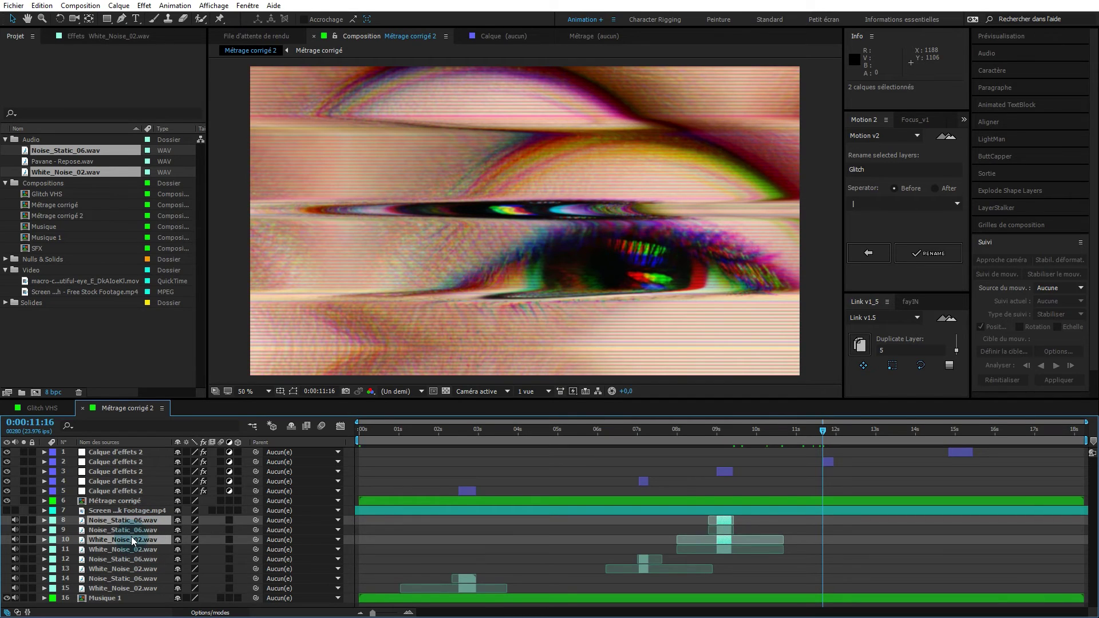
pyautogui.moveTo(130, 538); pyautogui.dragTo(150, 528)
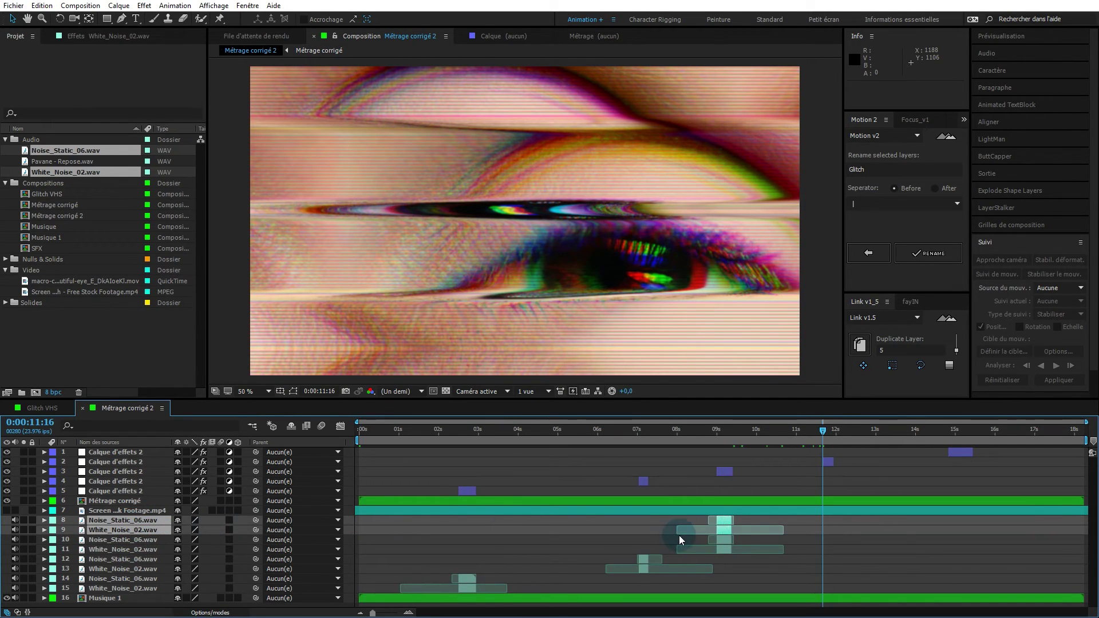
pyautogui.moveTo(723, 530); pyautogui.dragTo(830, 531)
# Step: Fit the copied noise layers to the fourth glitch, adjusting each to run from 0:00:11:16 to 0:00:11:23
pyautogui.hotkey('alt', 'pageup')
pyautogui.hotkey('alt', 'pageup')
pyautogui.hotkey('alt', 'pageup')
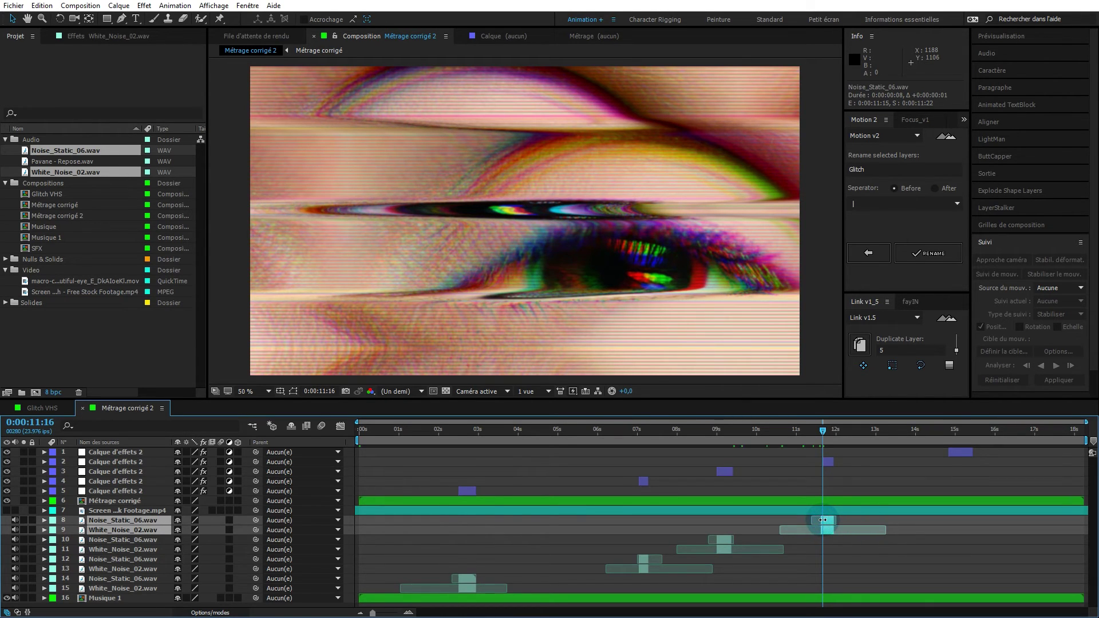
pyautogui.moveTo(824, 520); pyautogui.dragTo(838, 522)
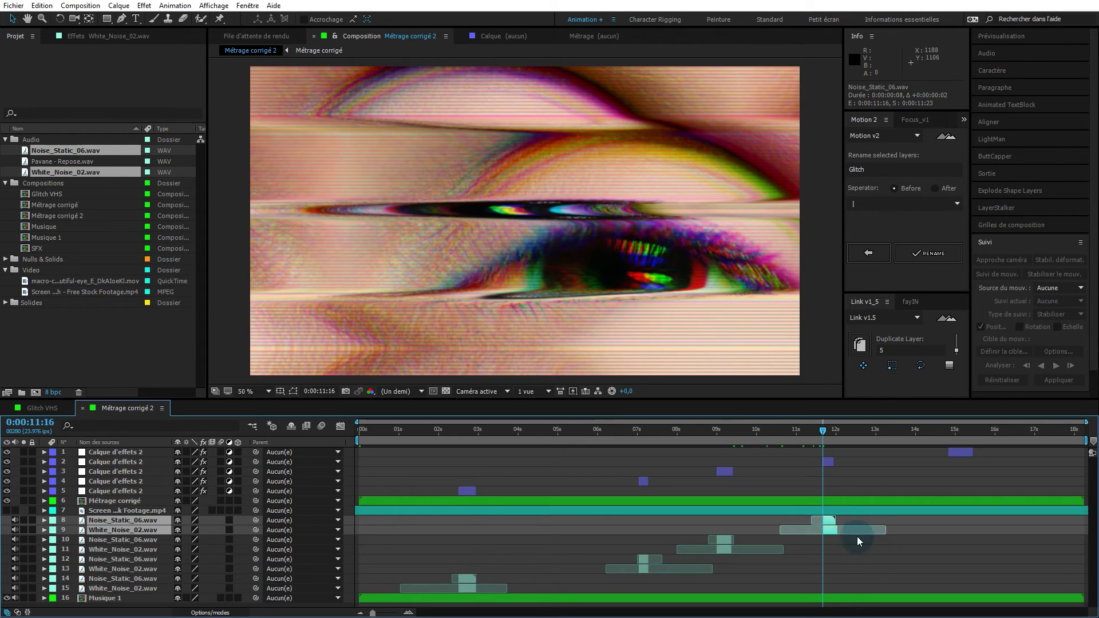
pyautogui.click(767, 568)
pyautogui.moveTo(832, 531)
pyautogui.mouseDown()
pyautogui.moveTo(856, 530)
pyautogui.moveTo(822, 530)
pyautogui.mouseUp()
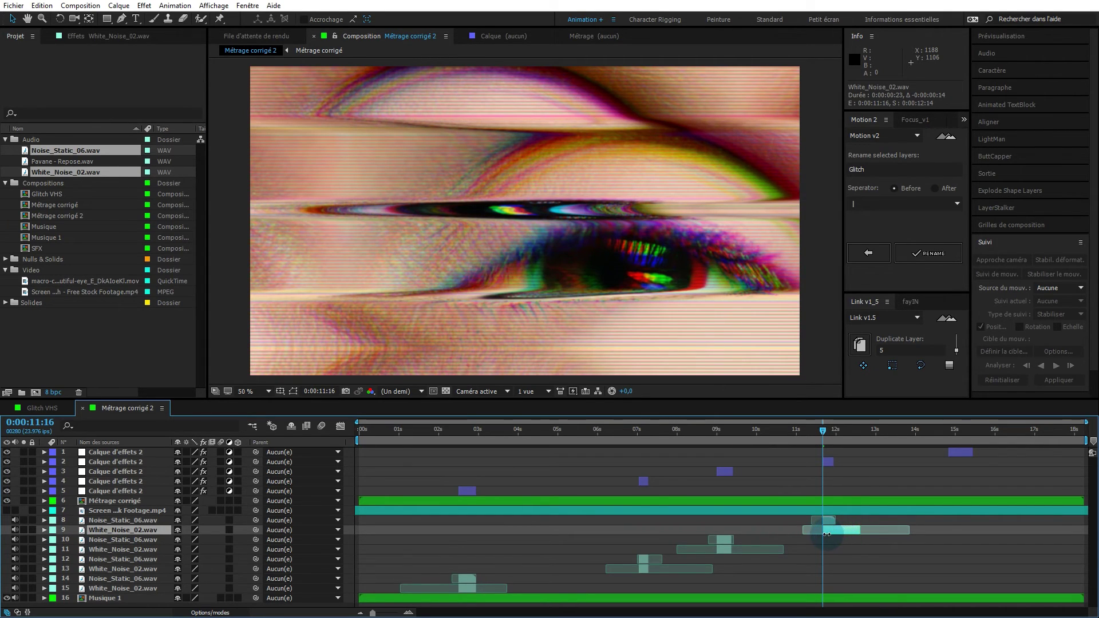
pyautogui.moveTo(848, 533); pyautogui.dragTo(836, 531)
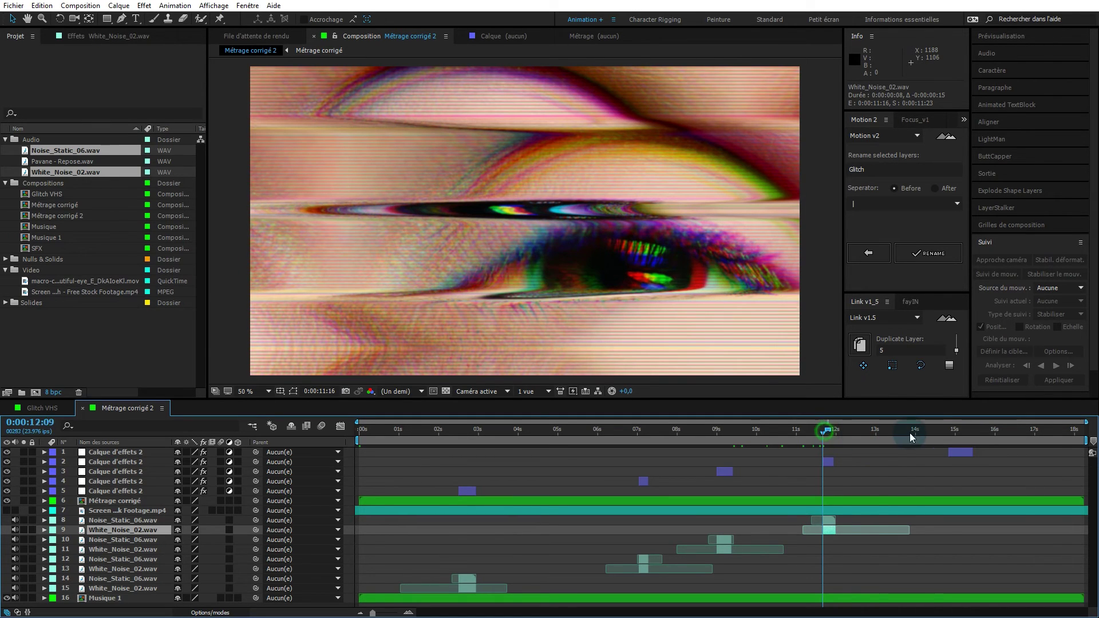
# Step: Duplicate the fourth glitch's noise layers, stack the copies on top, and place them on the last glitch starting at 0:00:14:20
pyautogui.click(948, 431)
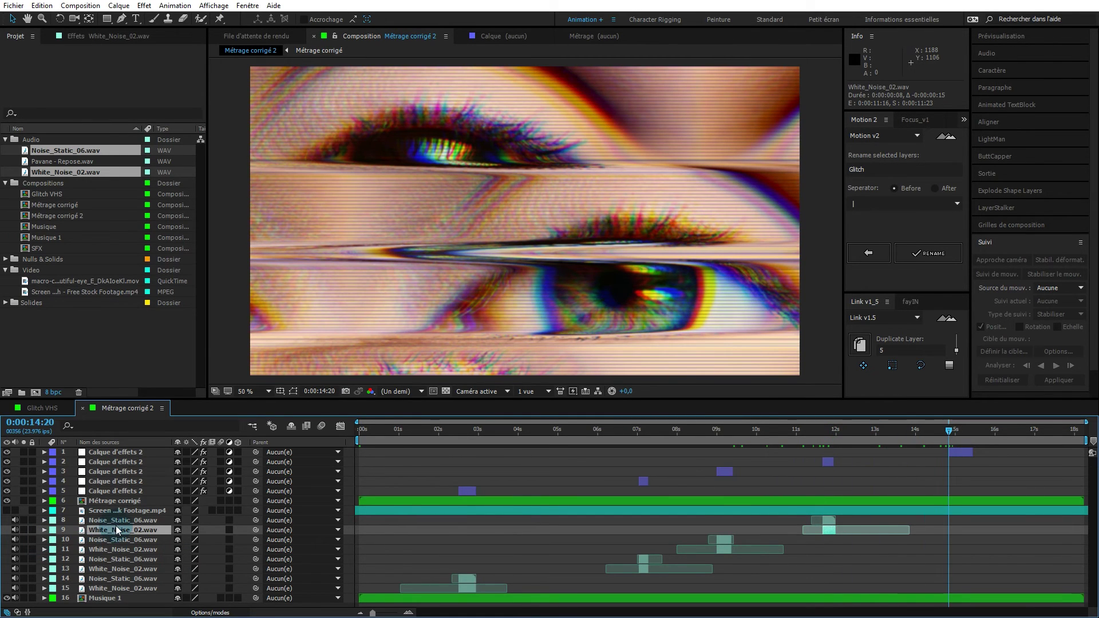
pyautogui.click(116, 530)
pyautogui.keyDown('ctrl'); pyautogui.click(119, 521); pyautogui.keyUp('ctrl')
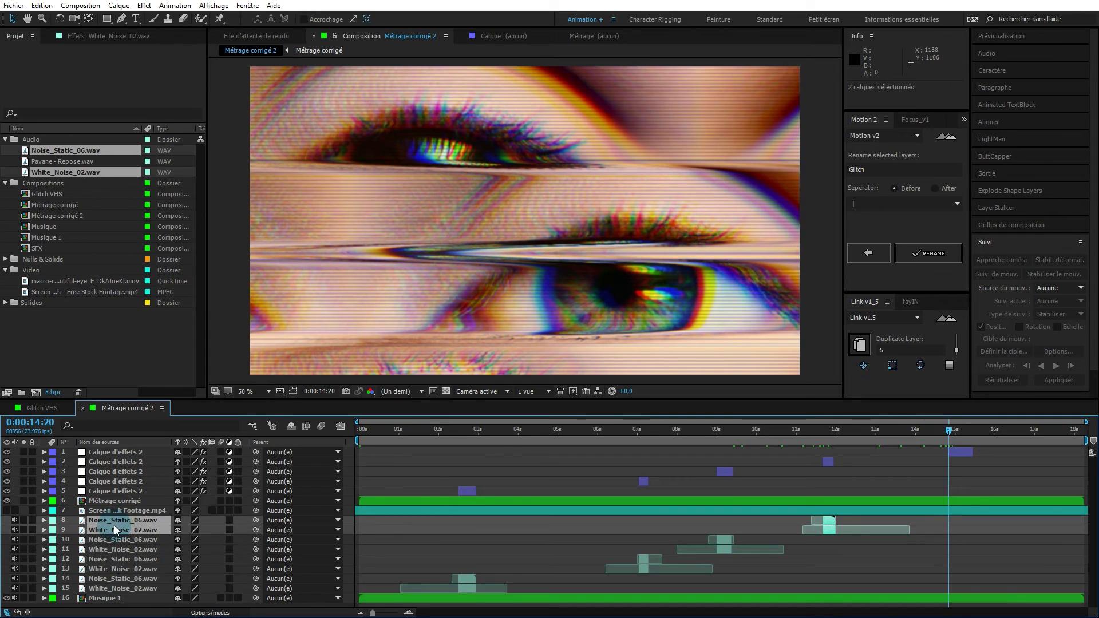
pyautogui.hotkey('ctrl', 'd')
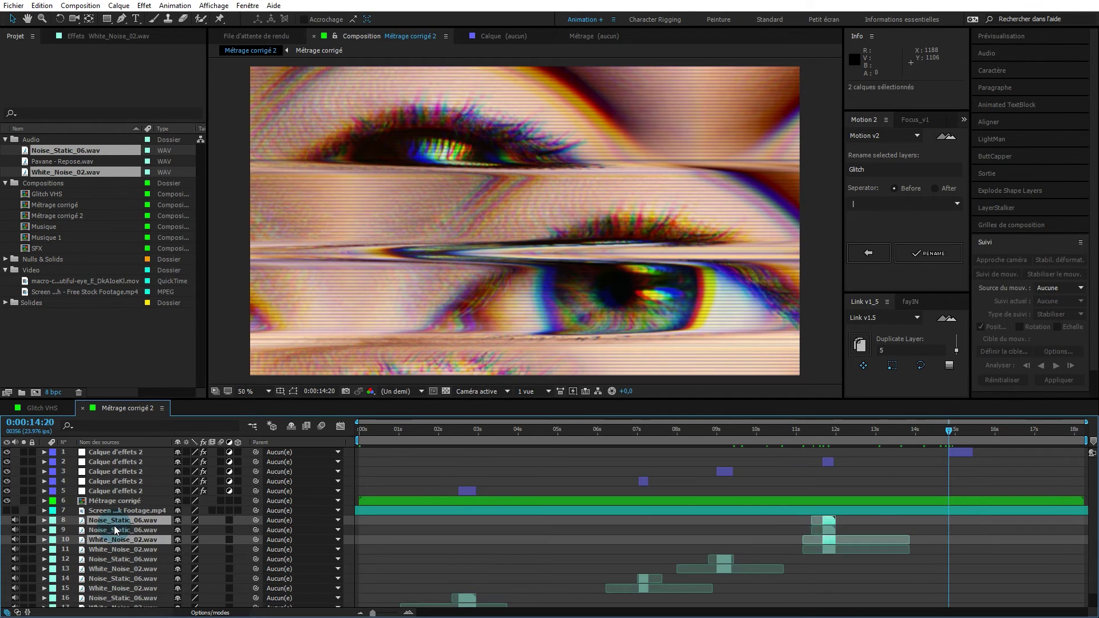
pyautogui.moveTo(120, 537); pyautogui.dragTo(129, 528)
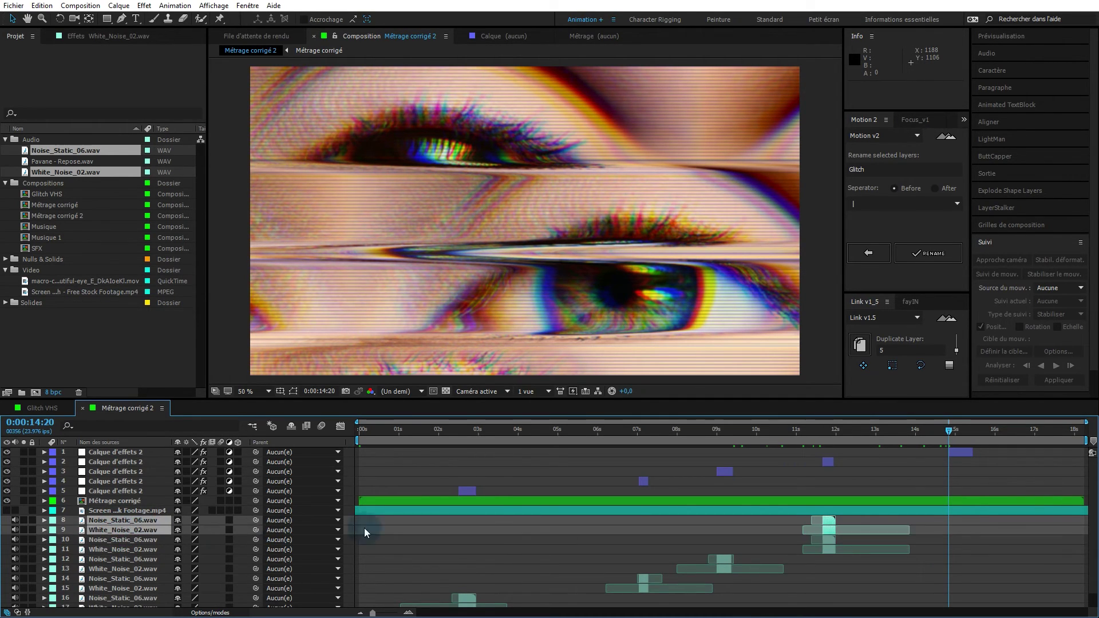
pyautogui.moveTo(827, 522); pyautogui.dragTo(949, 524)
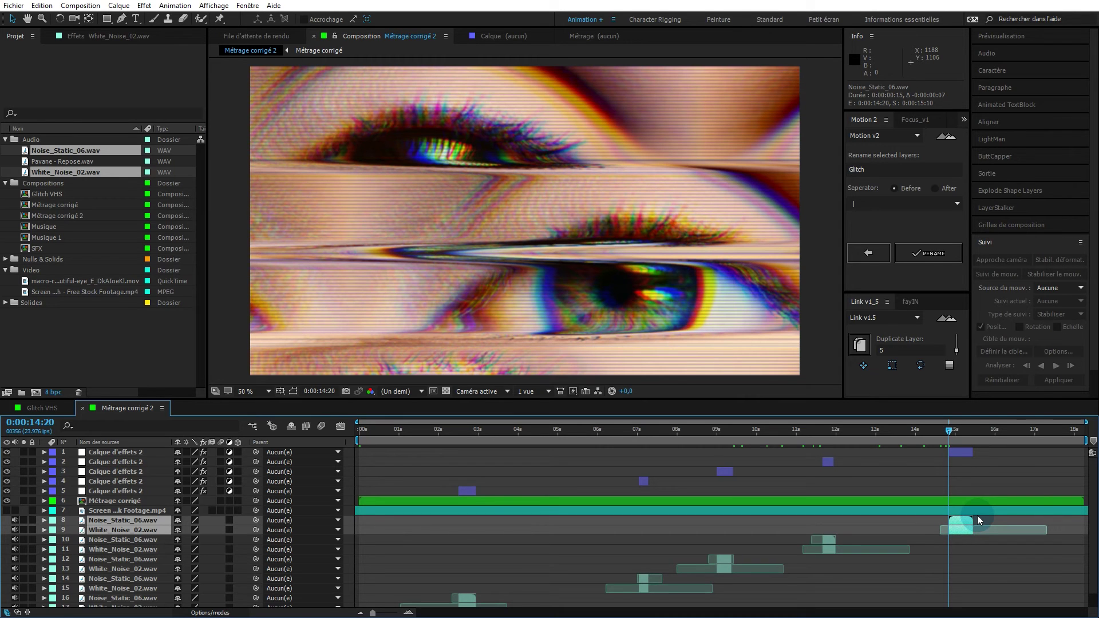
# Step: Fit the last noise pair to the glitch from 0:00:14:20 to 0:00:15:09 and return to the start of the composition
pyautogui.moveTo(951, 430); pyautogui.dragTo(971, 430)
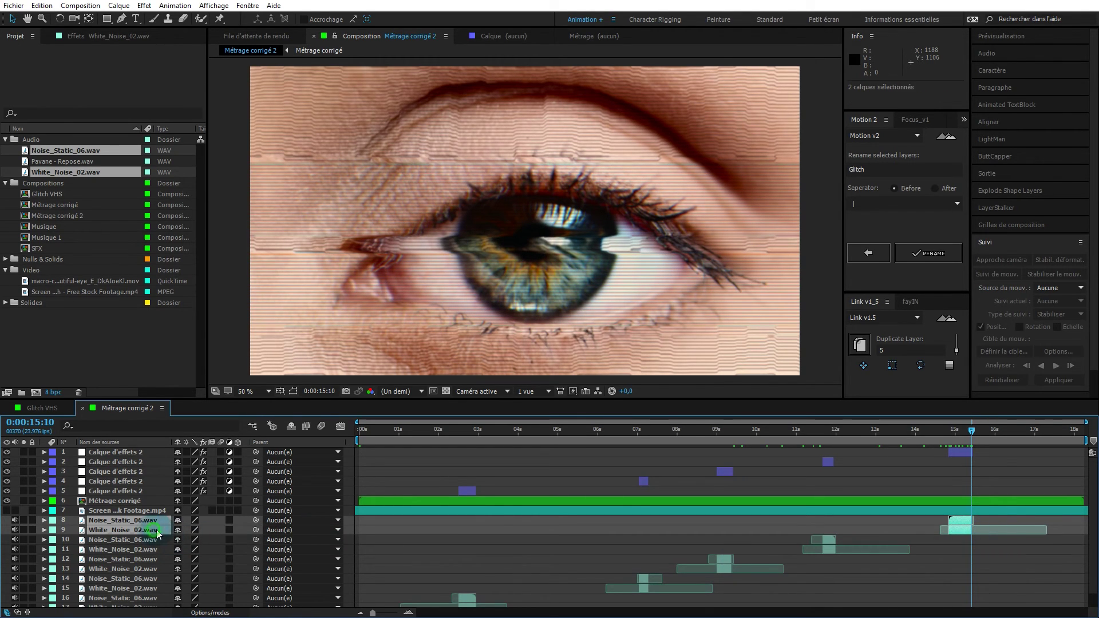
pyautogui.click(463, 542)
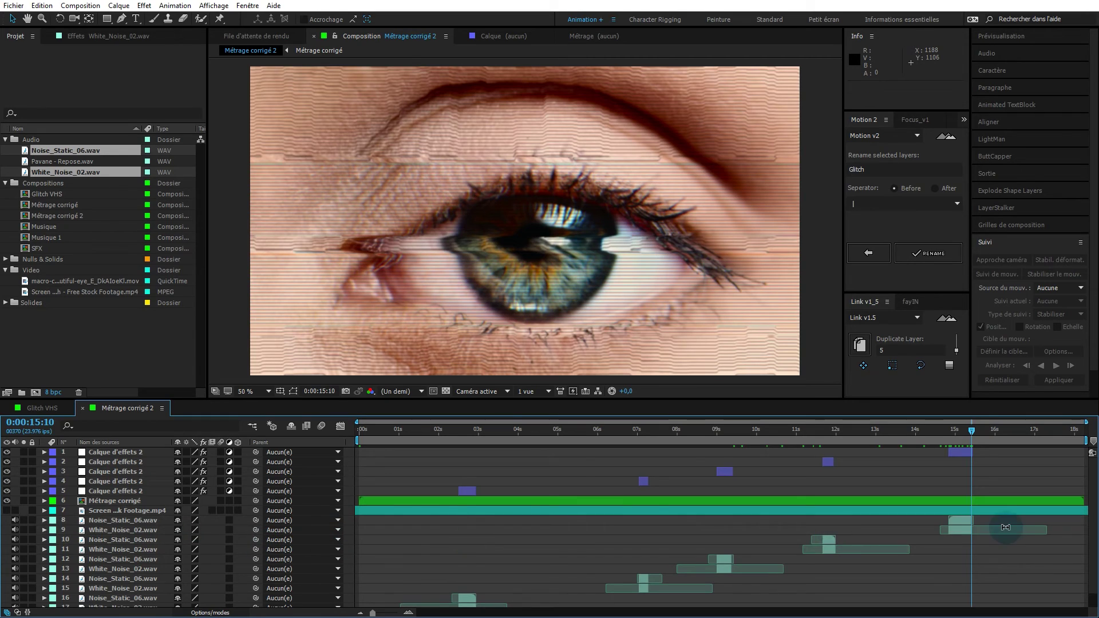
pyautogui.moveTo(956, 534)
pyautogui.mouseDown()
pyautogui.moveTo(931, 535)
pyautogui.moveTo(971, 532)
pyautogui.moveTo(911, 531)
pyautogui.moveTo(949, 531)
pyautogui.mouseUp()
pyautogui.moveTo(971, 433); pyautogui.dragTo(325, 435)
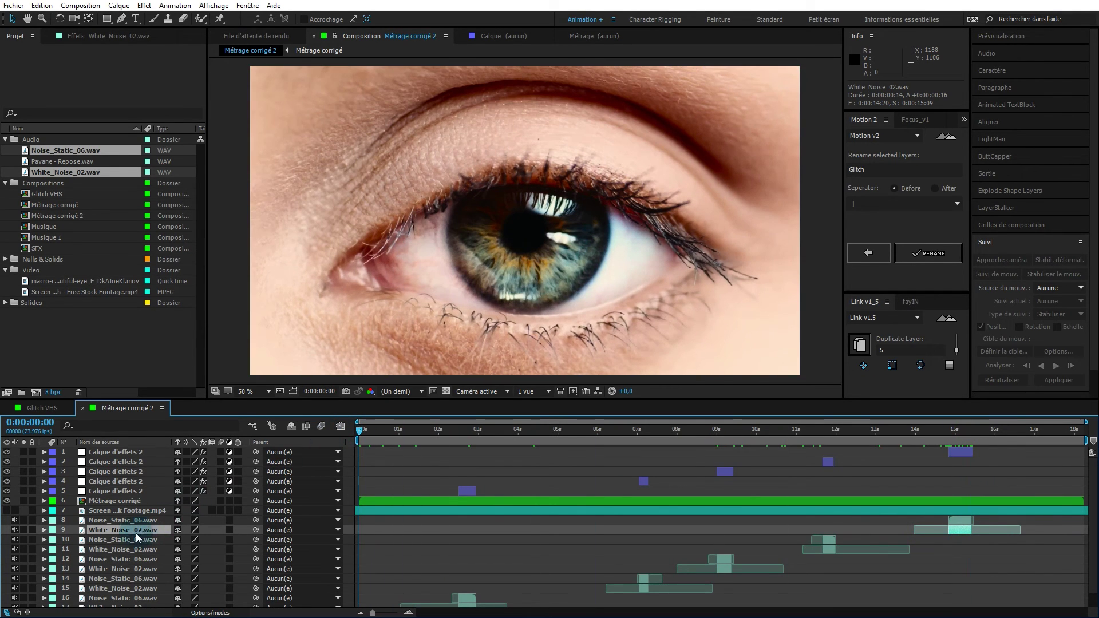
# Step: Precompose all ten noise layers into a new composition named SFX 1, transferring all attributes
pyautogui.click(122, 518)
pyautogui.scroll(-1, 123, 518)
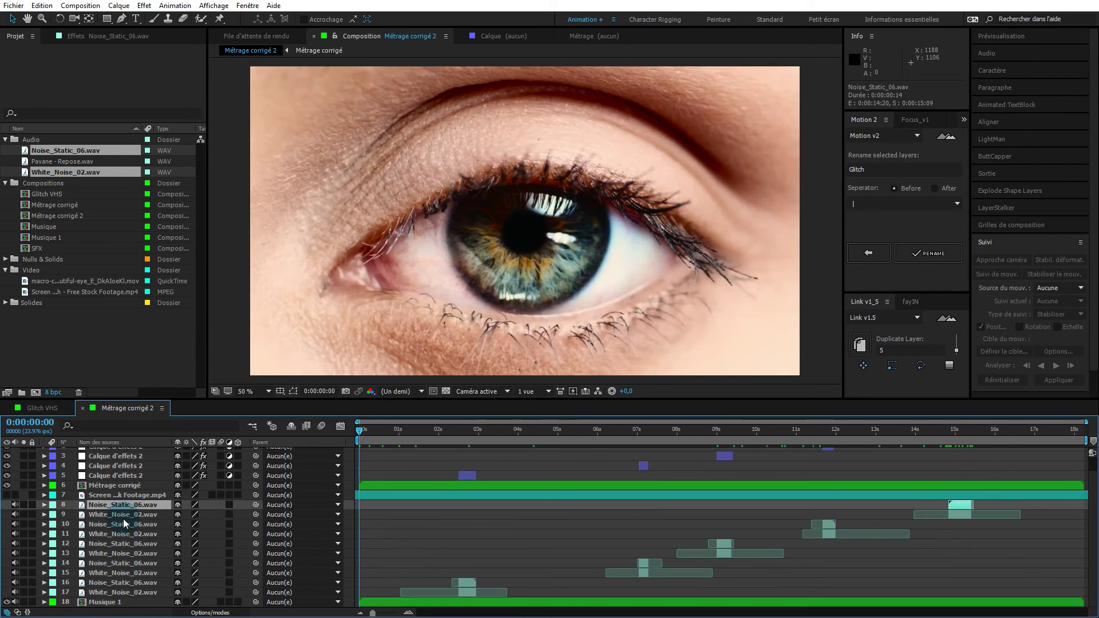
pyautogui.keyDown('shift'); pyautogui.click(129, 593); pyautogui.keyUp('shift')
pyautogui.rightClick(131, 594)
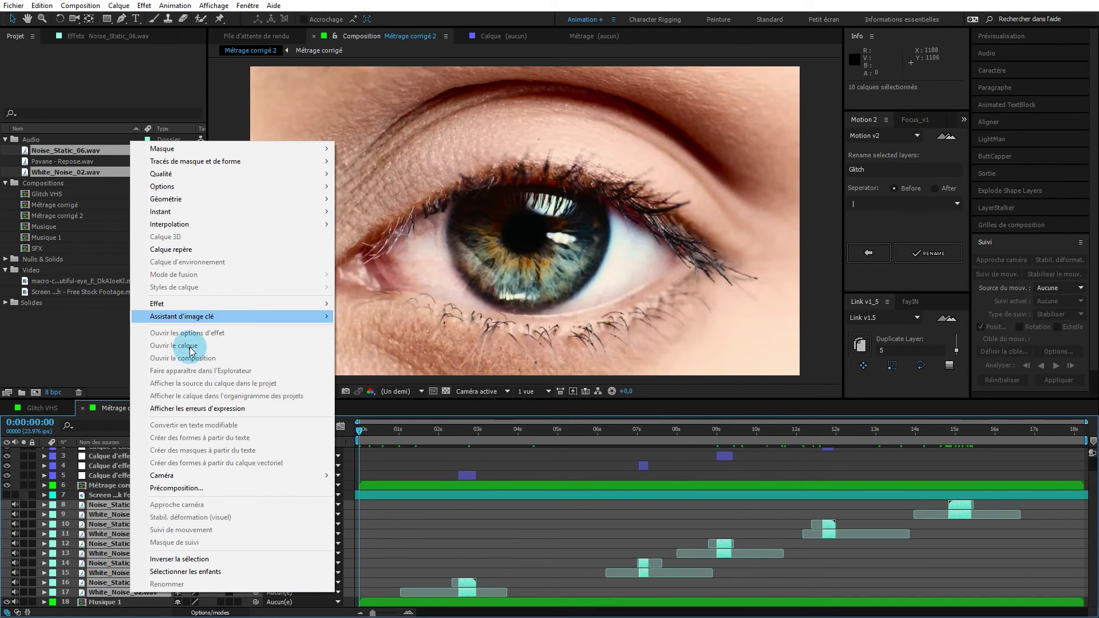
pyautogui.click(177, 488)
pyautogui.write('SFX')
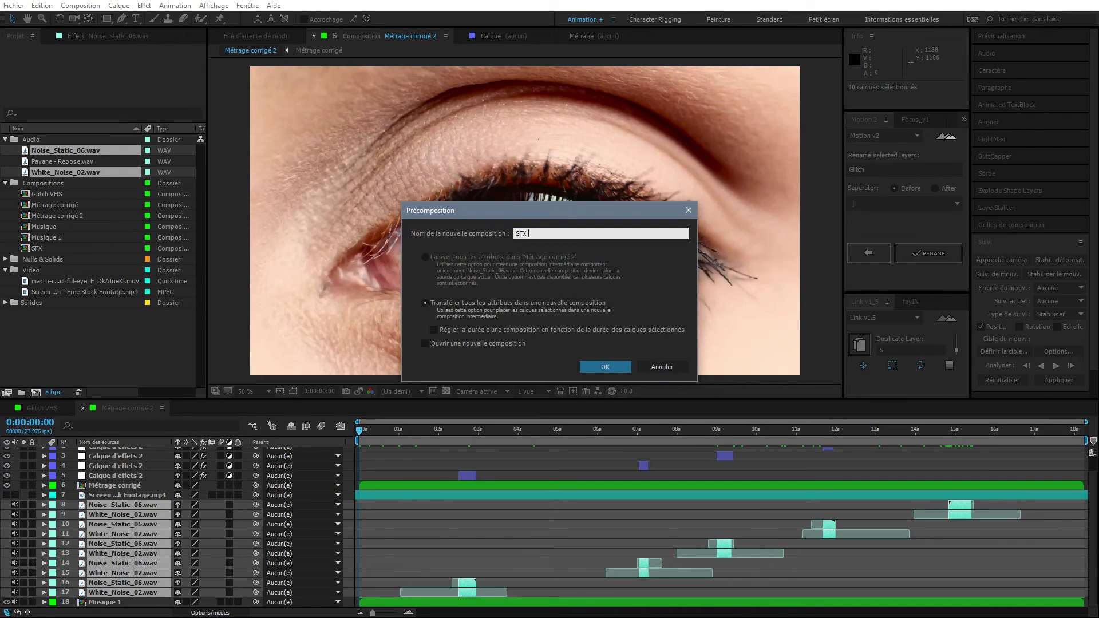
pyautogui.click(593, 366)
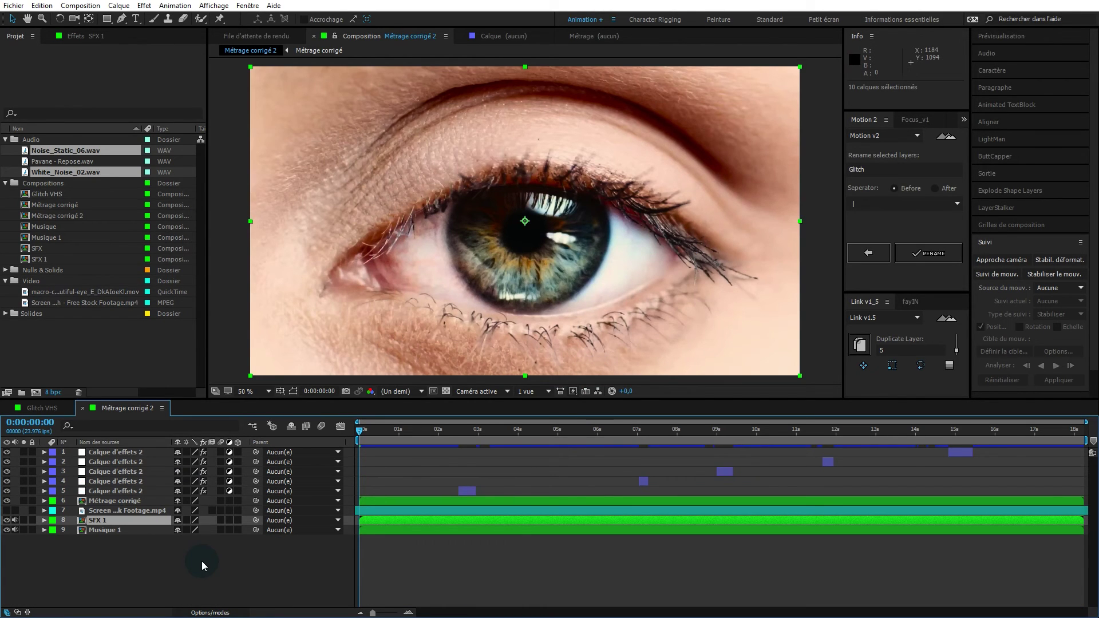
# Step: Show the SFX 1 layer's waveform, lower its audio level to -14 dB, and collapse its properties
pyautogui.press('l')
pyautogui.press('l')
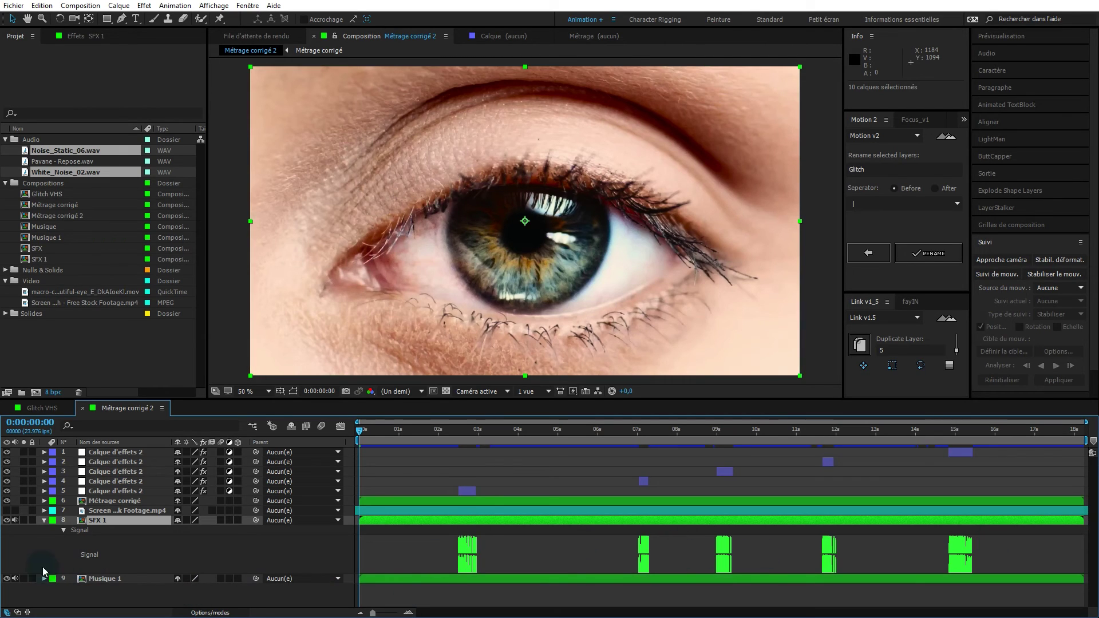
pyautogui.click(46, 522)
pyautogui.click(45, 522)
pyautogui.moveTo(187, 550); pyautogui.dragTo(322, 564)
pyautogui.click(511, 480)
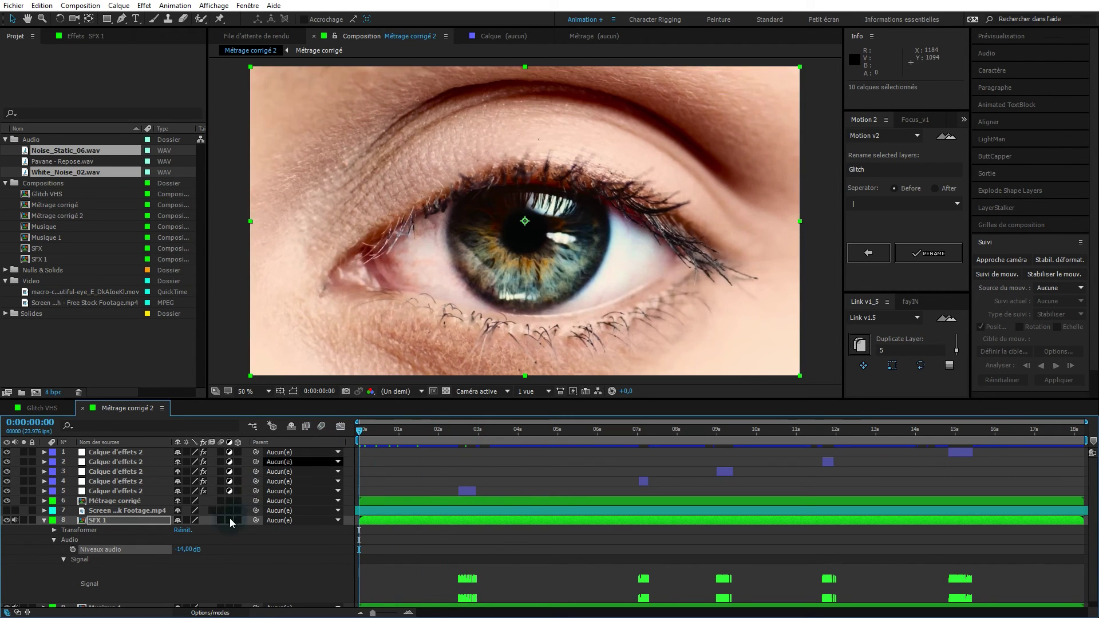
pyautogui.hotkey('ctrl', '`')
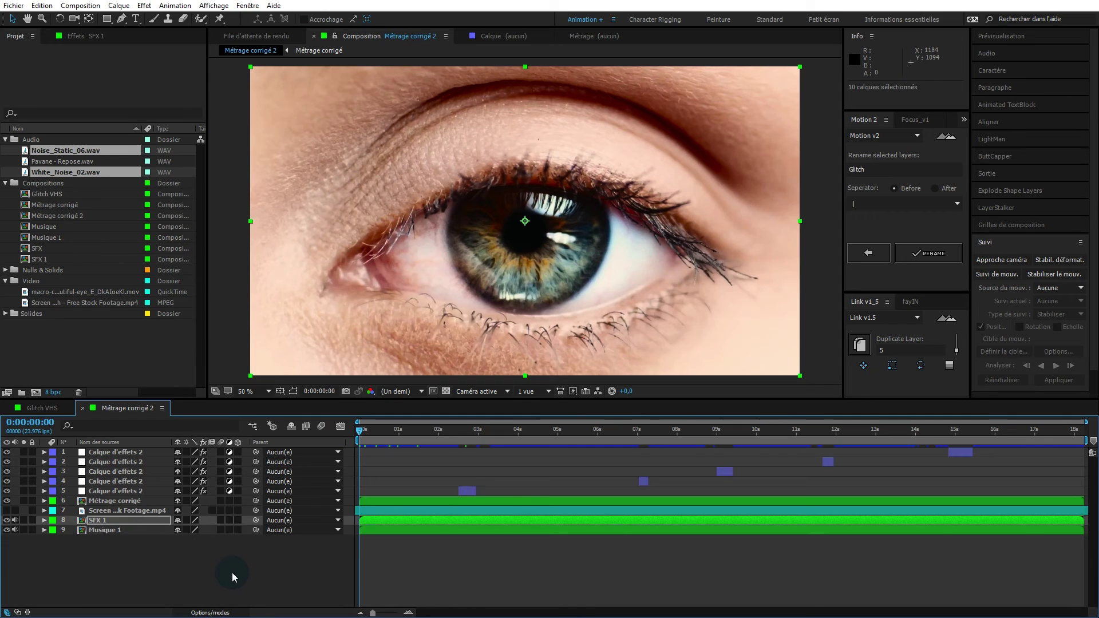
# Step: Play back Métrage corrigé 2 to check the glitches with their sound effects, and return to the start
pyautogui.click(232, 572)
pyautogui.press('space')
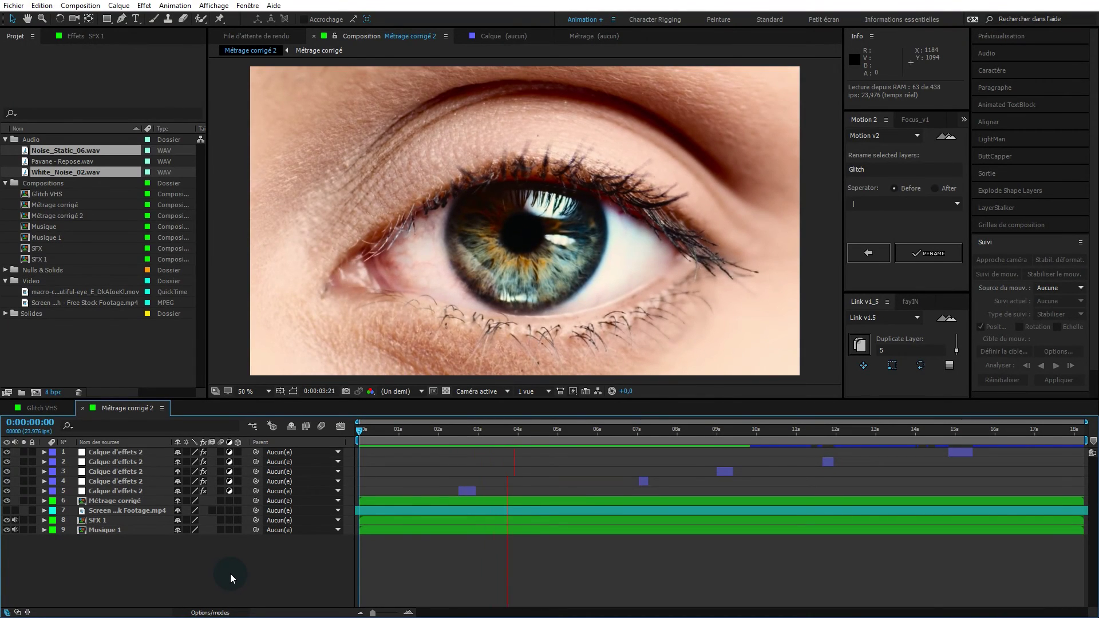
pyautogui.press('space')
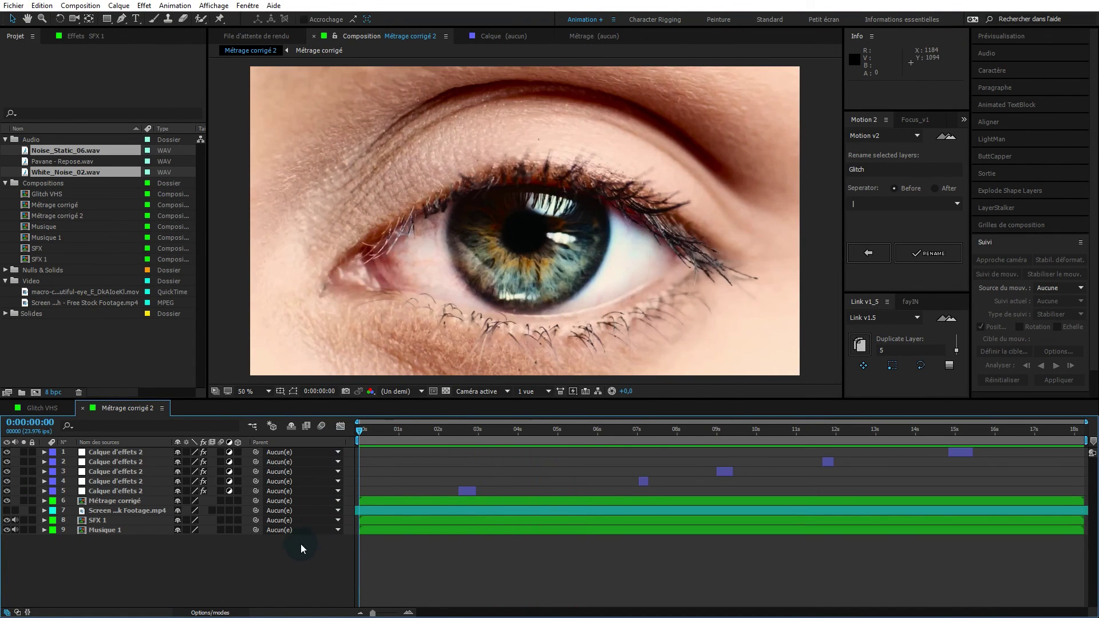
pyautogui.moveTo(369, 429); pyautogui.dragTo(967, 428)
pyautogui.press('Home')
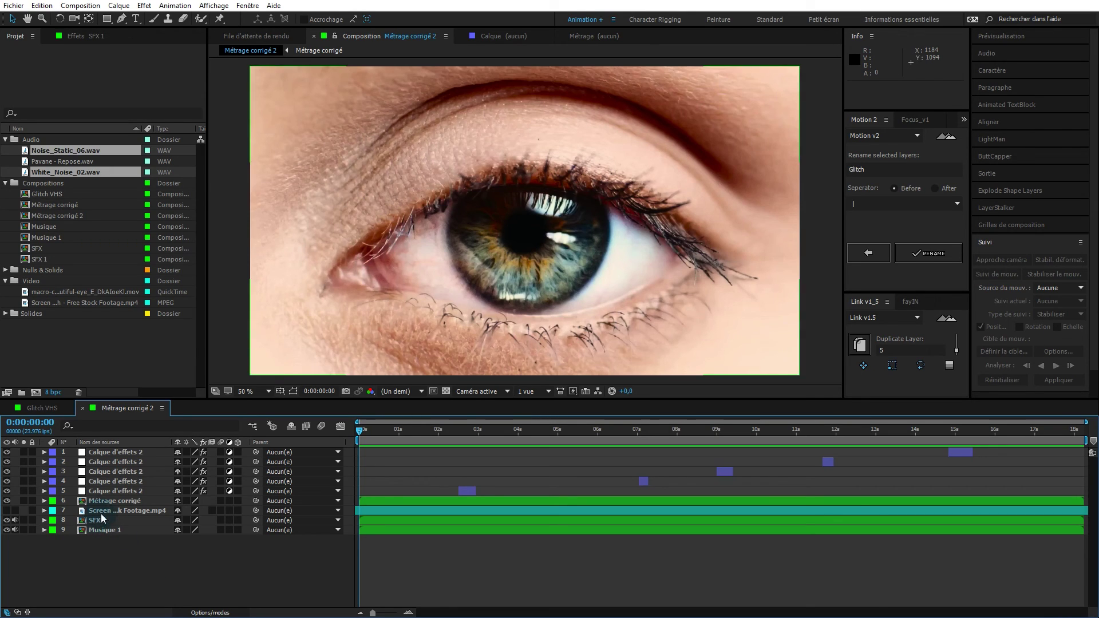
# Step: Switch to the Glitch VHS composition and preview the original version
pyautogui.click(161, 558)
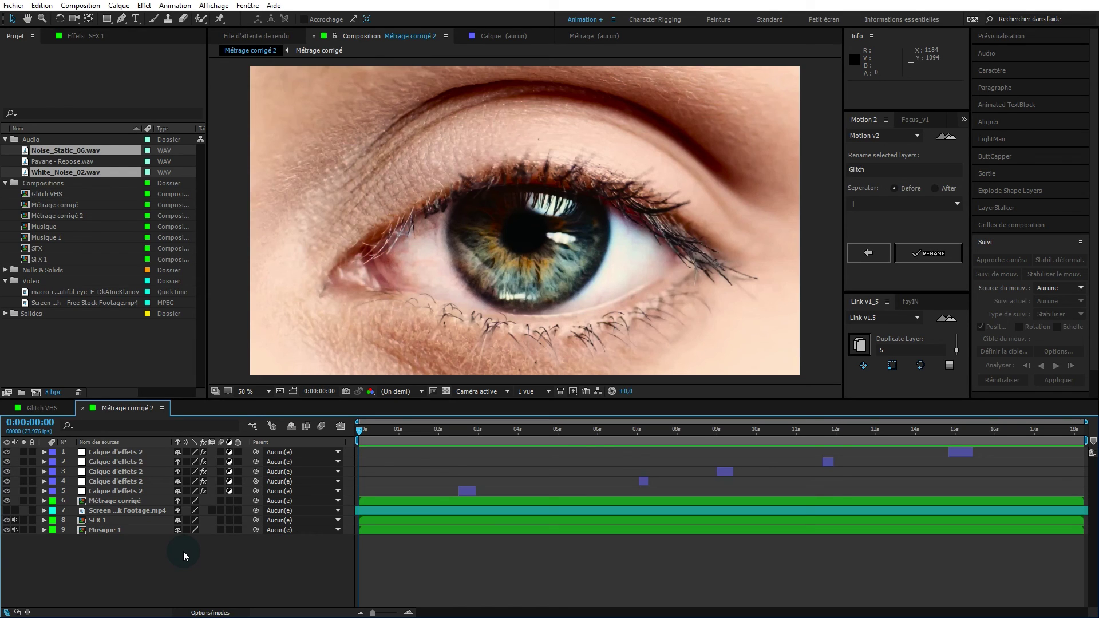
pyautogui.click(42, 407)
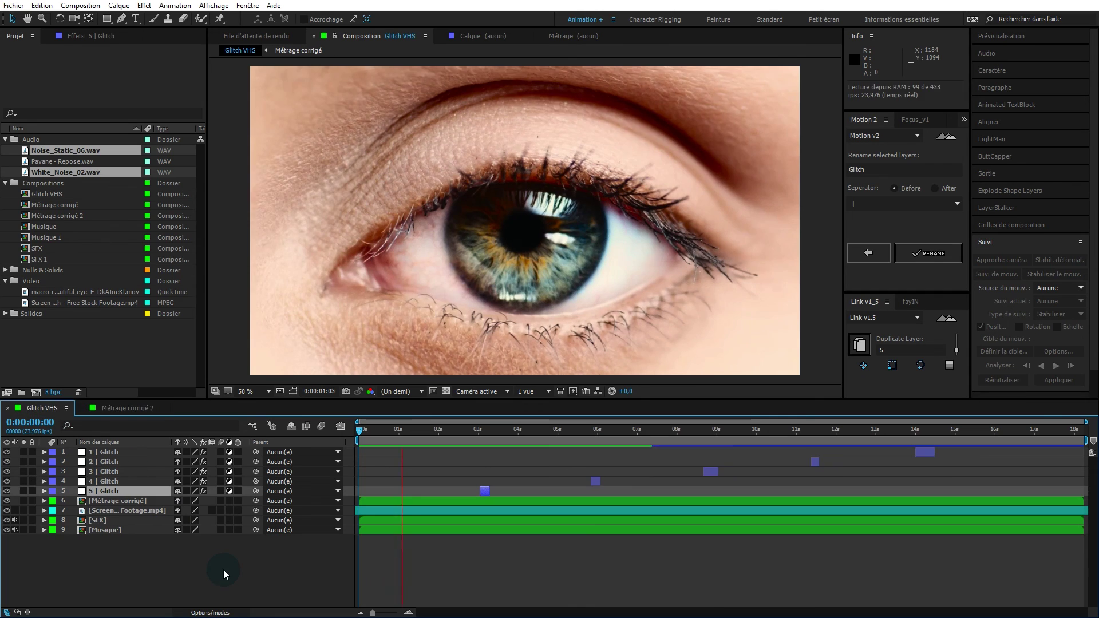